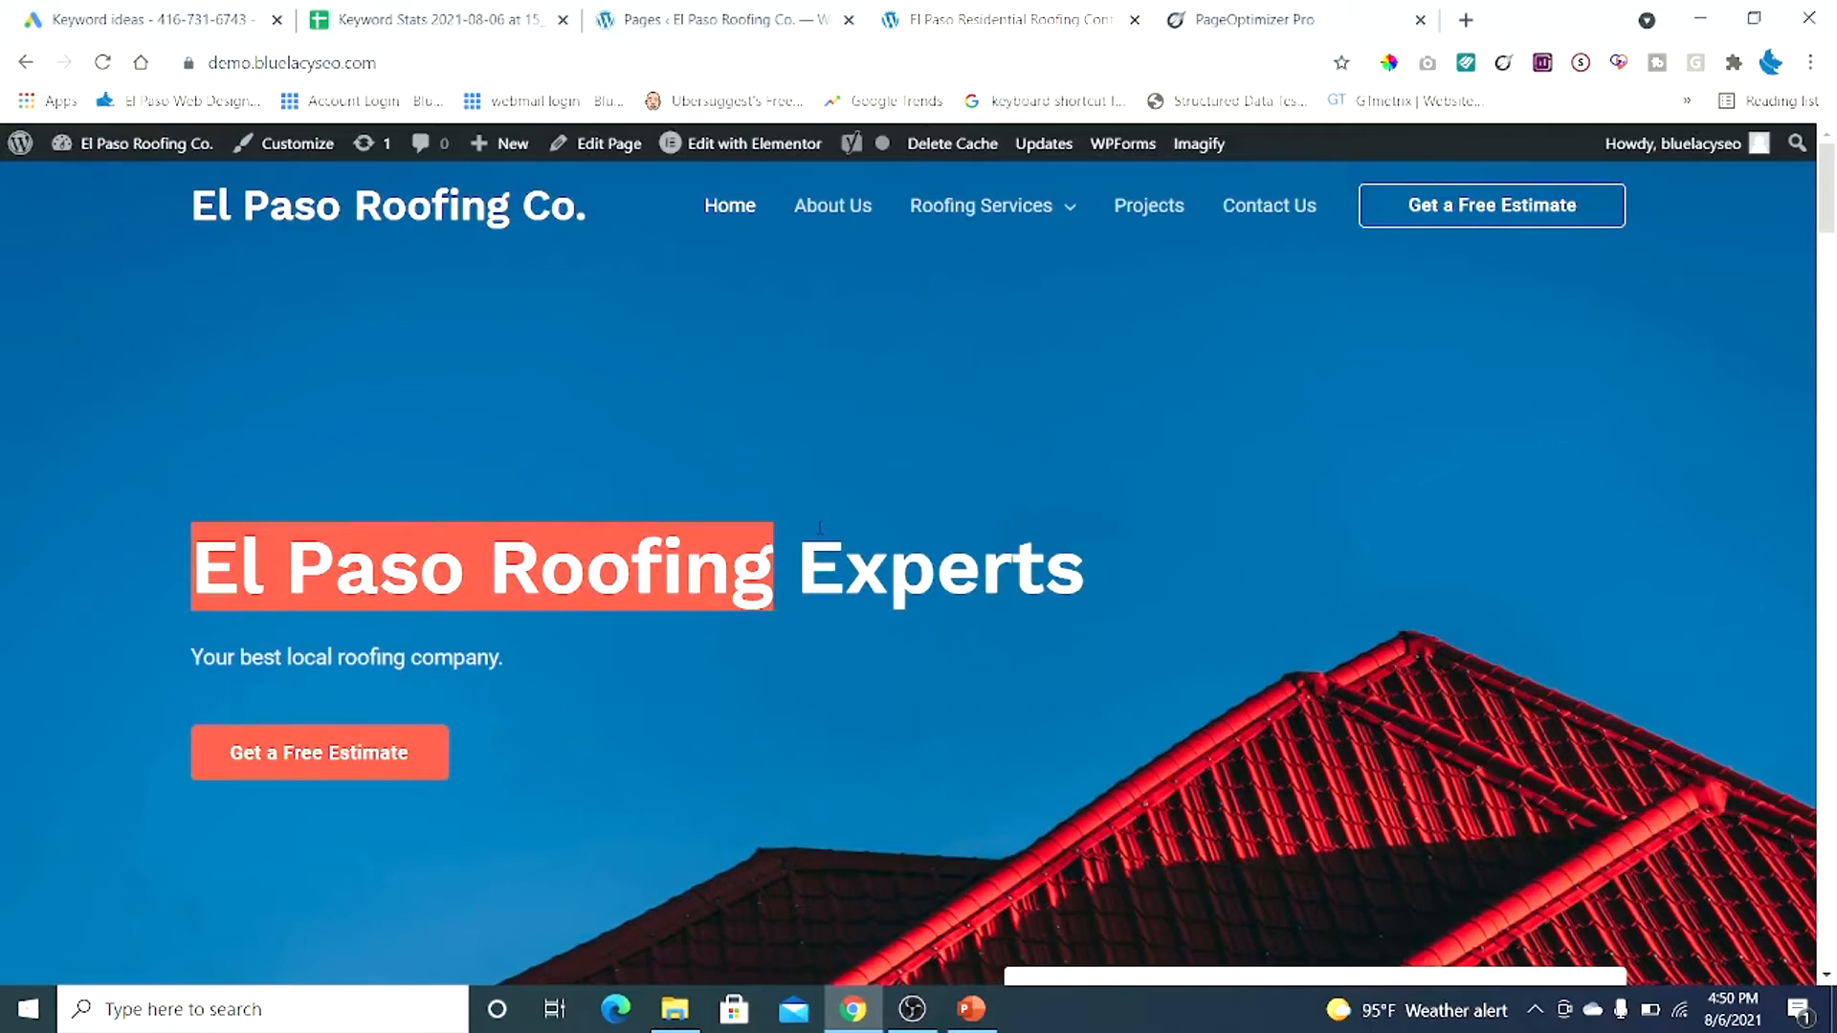
Examine how the home page's main heading and the "Your El Paso Roofing Contractor" heading use the location and service keywords
left_click_drag(800, 564, 1121, 556)
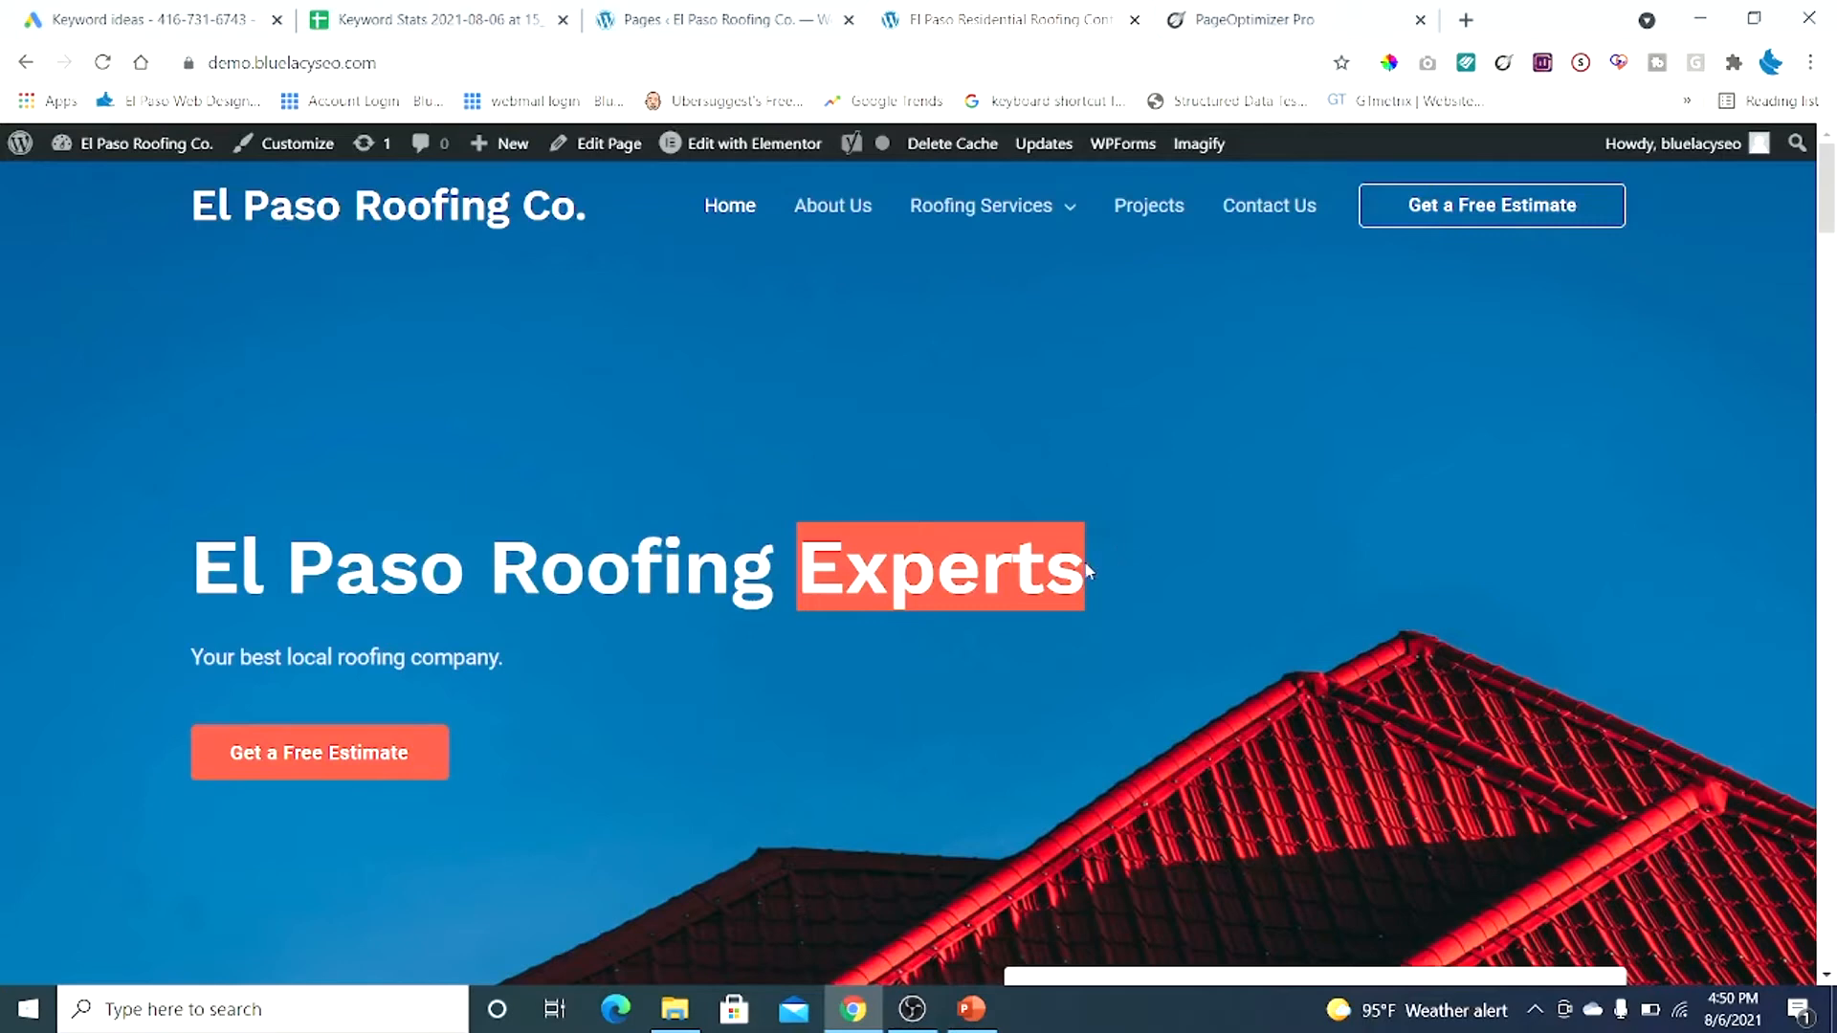
left_click(1102, 565)
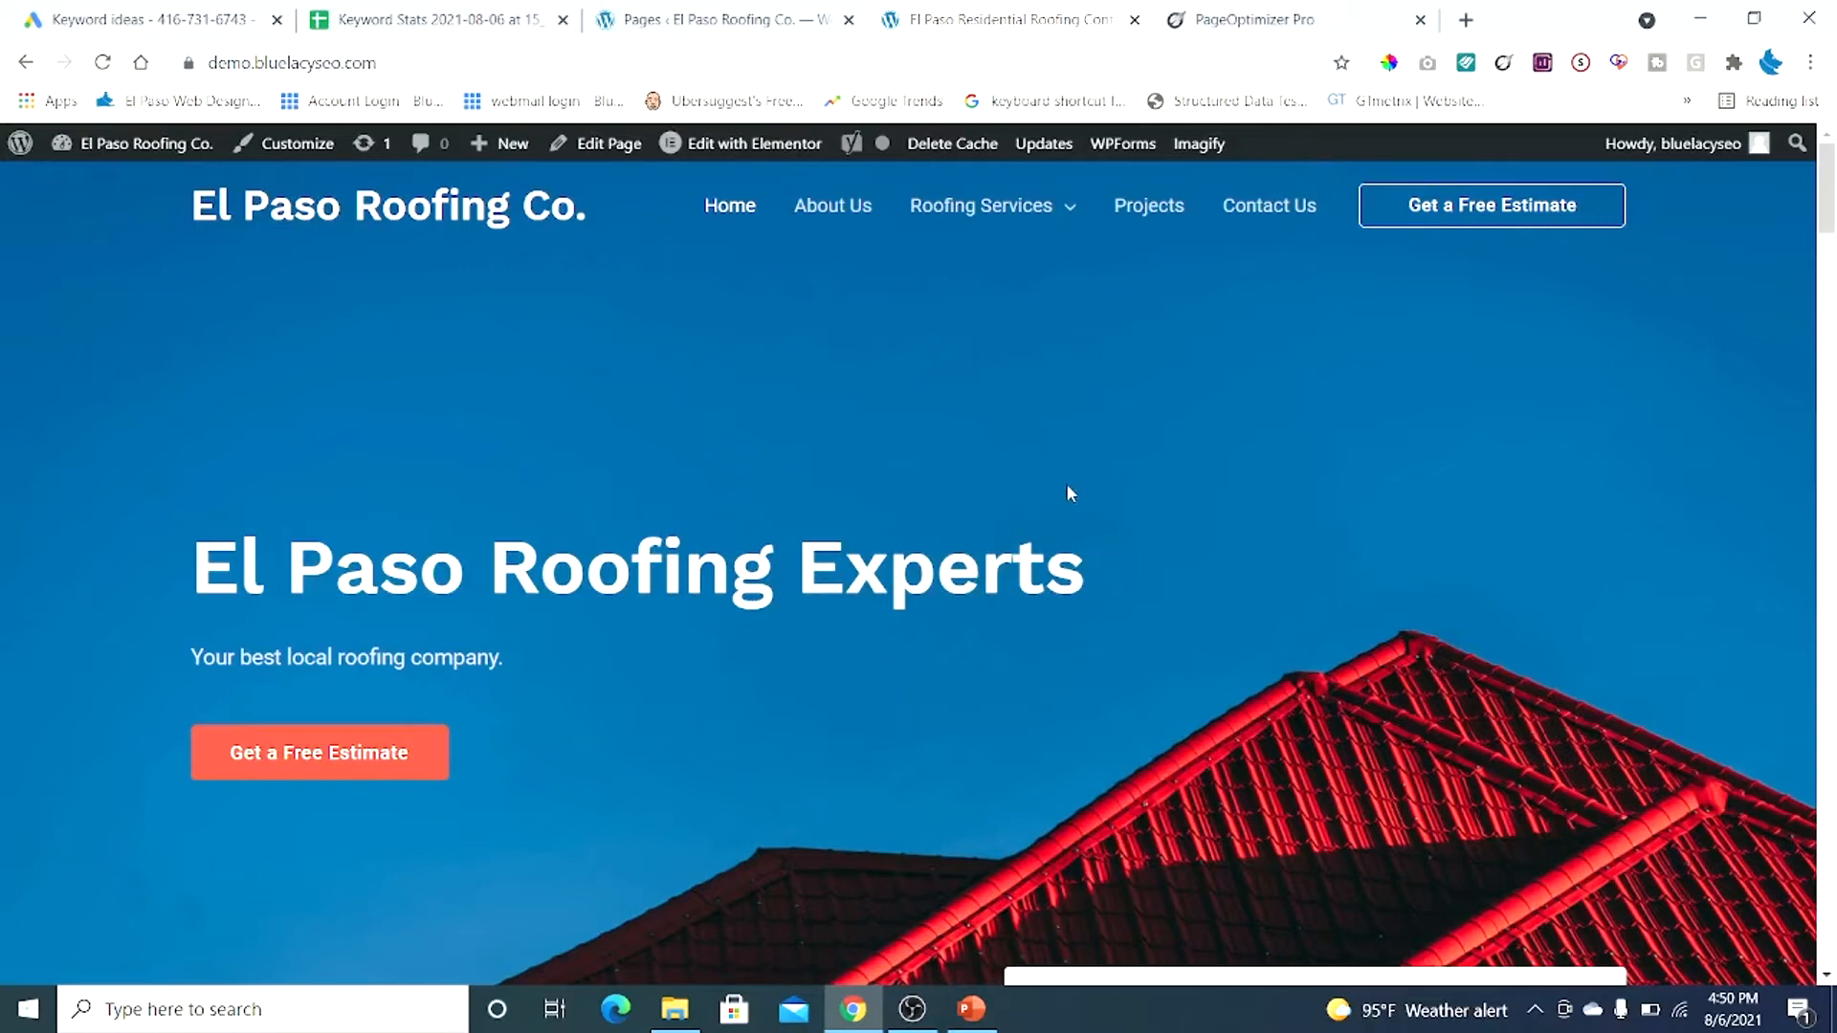
scroll(1065, 485, "down", 6)
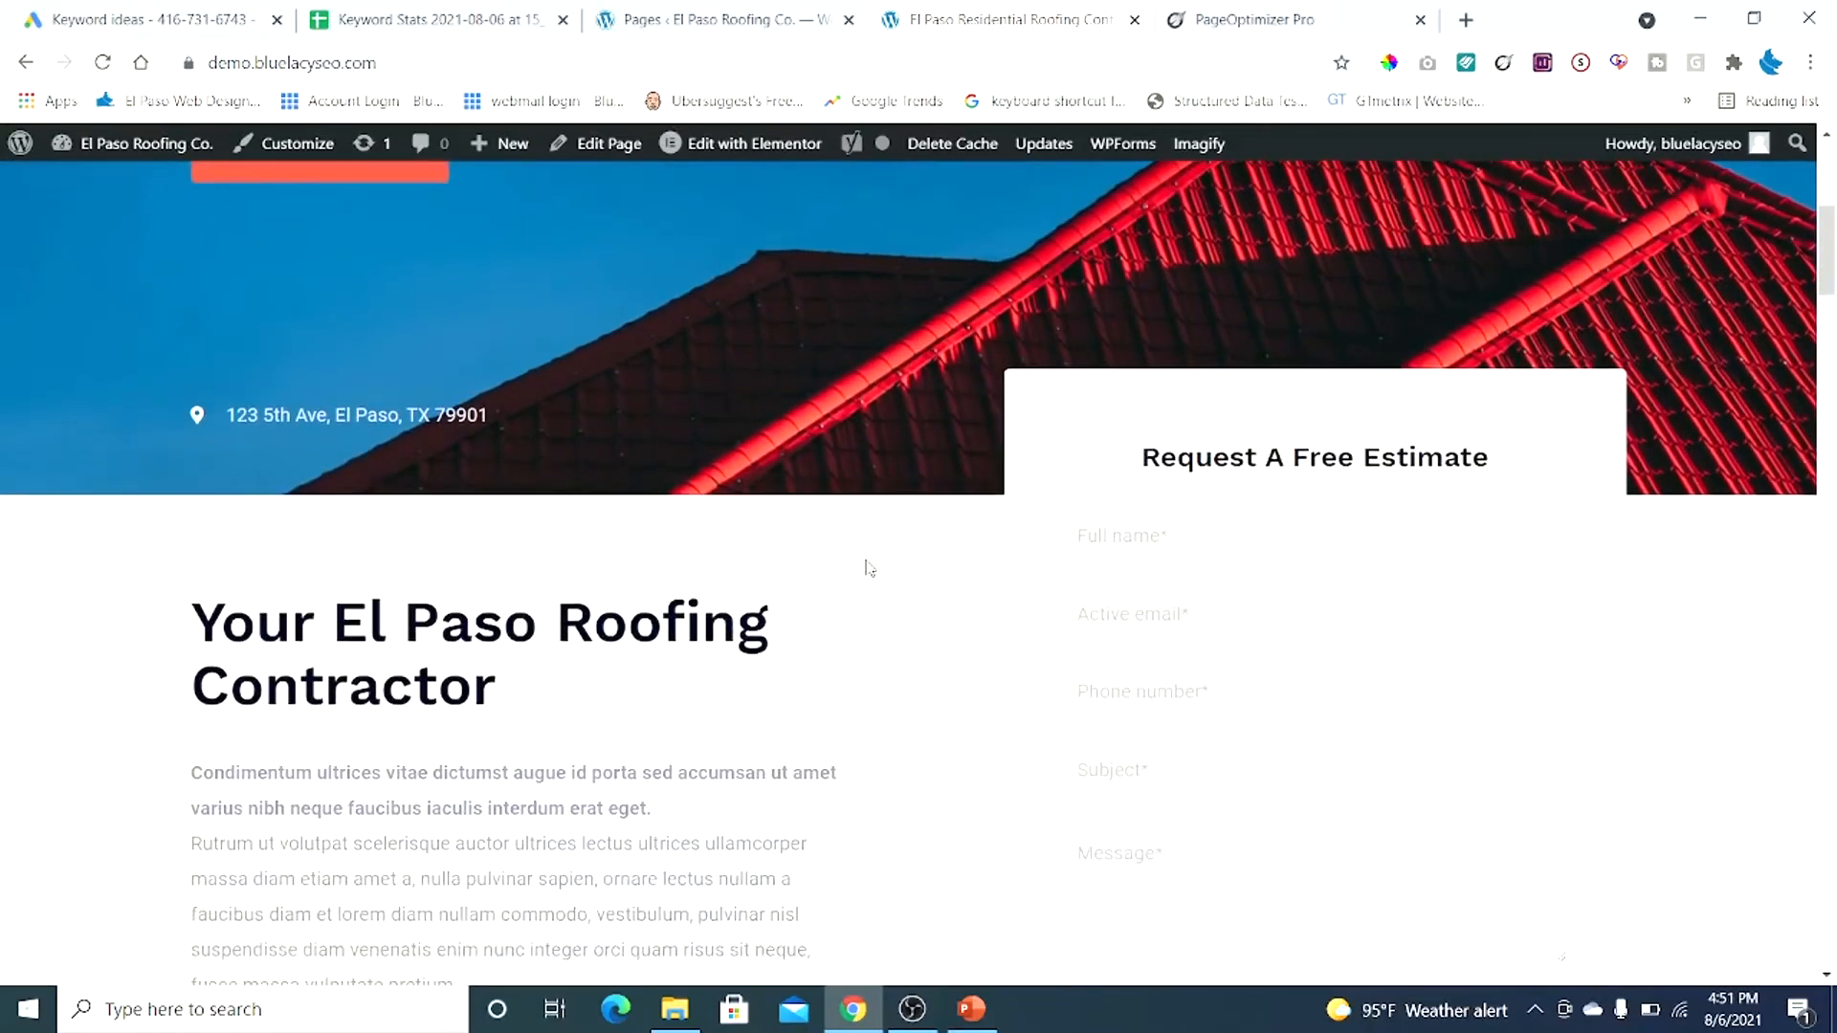
scroll(866, 567, "down", 1)
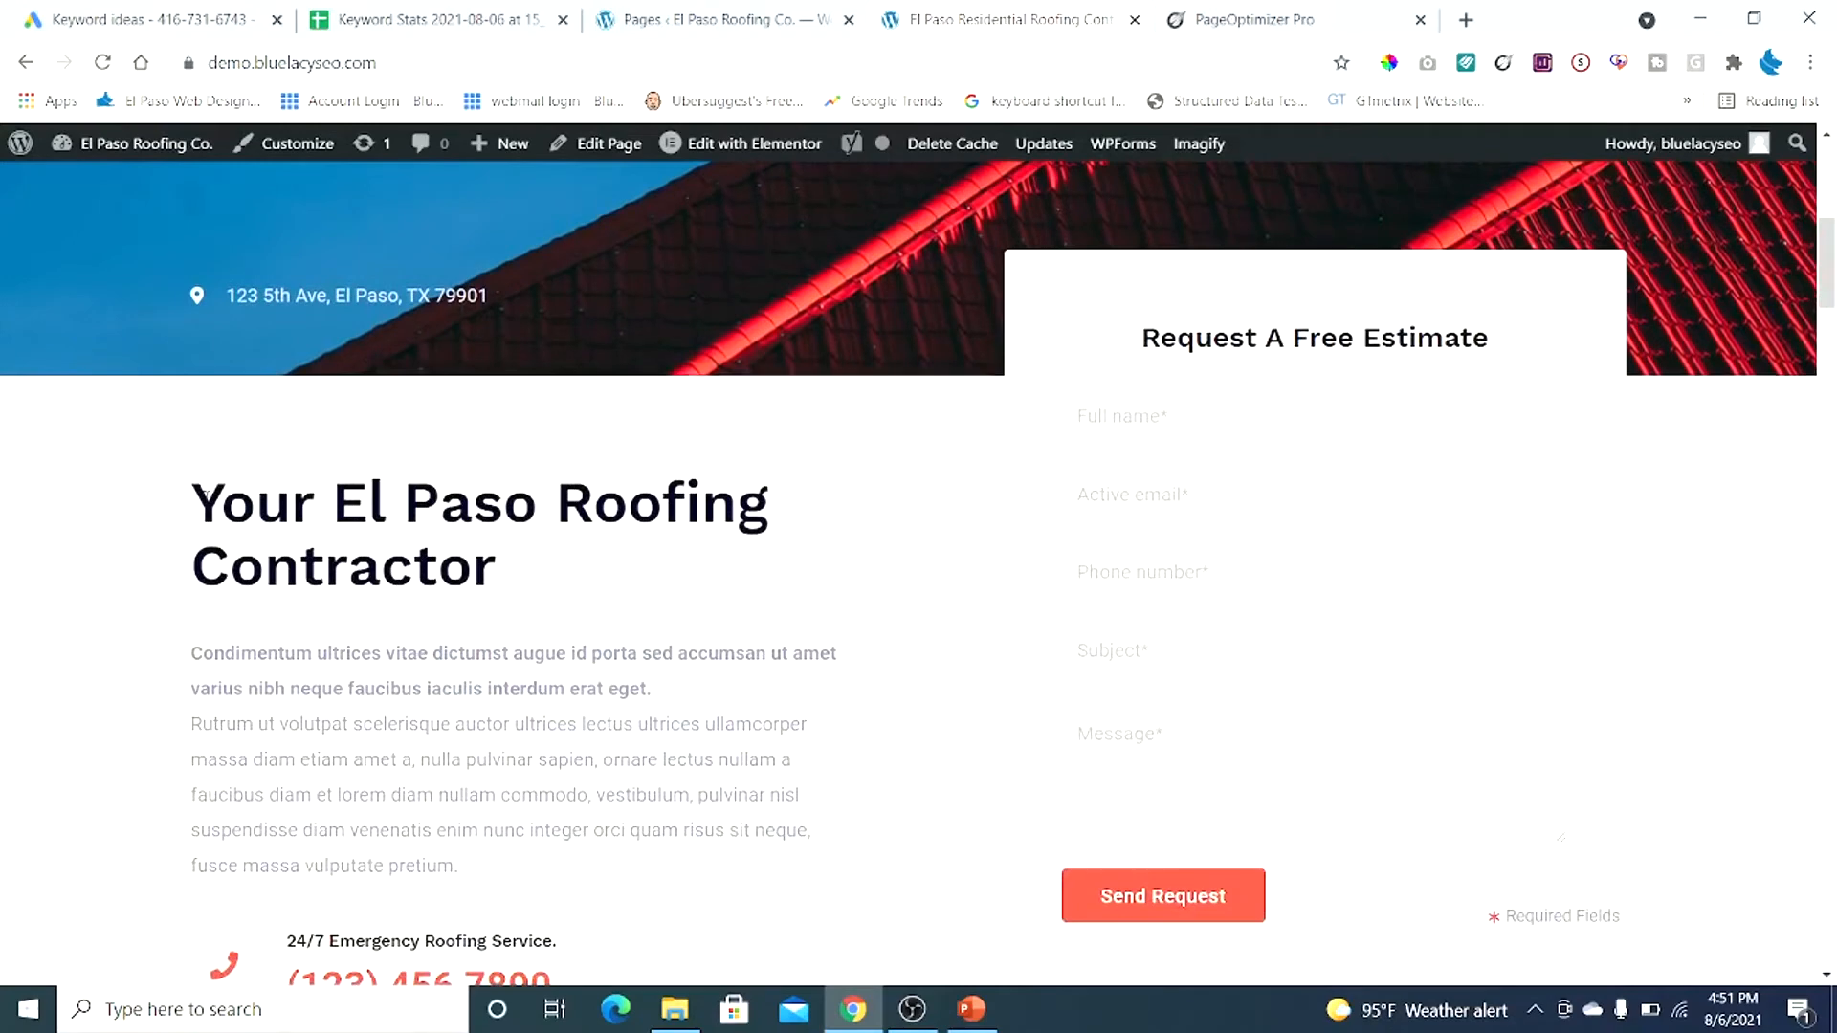
scroll(206, 495, "down", 1)
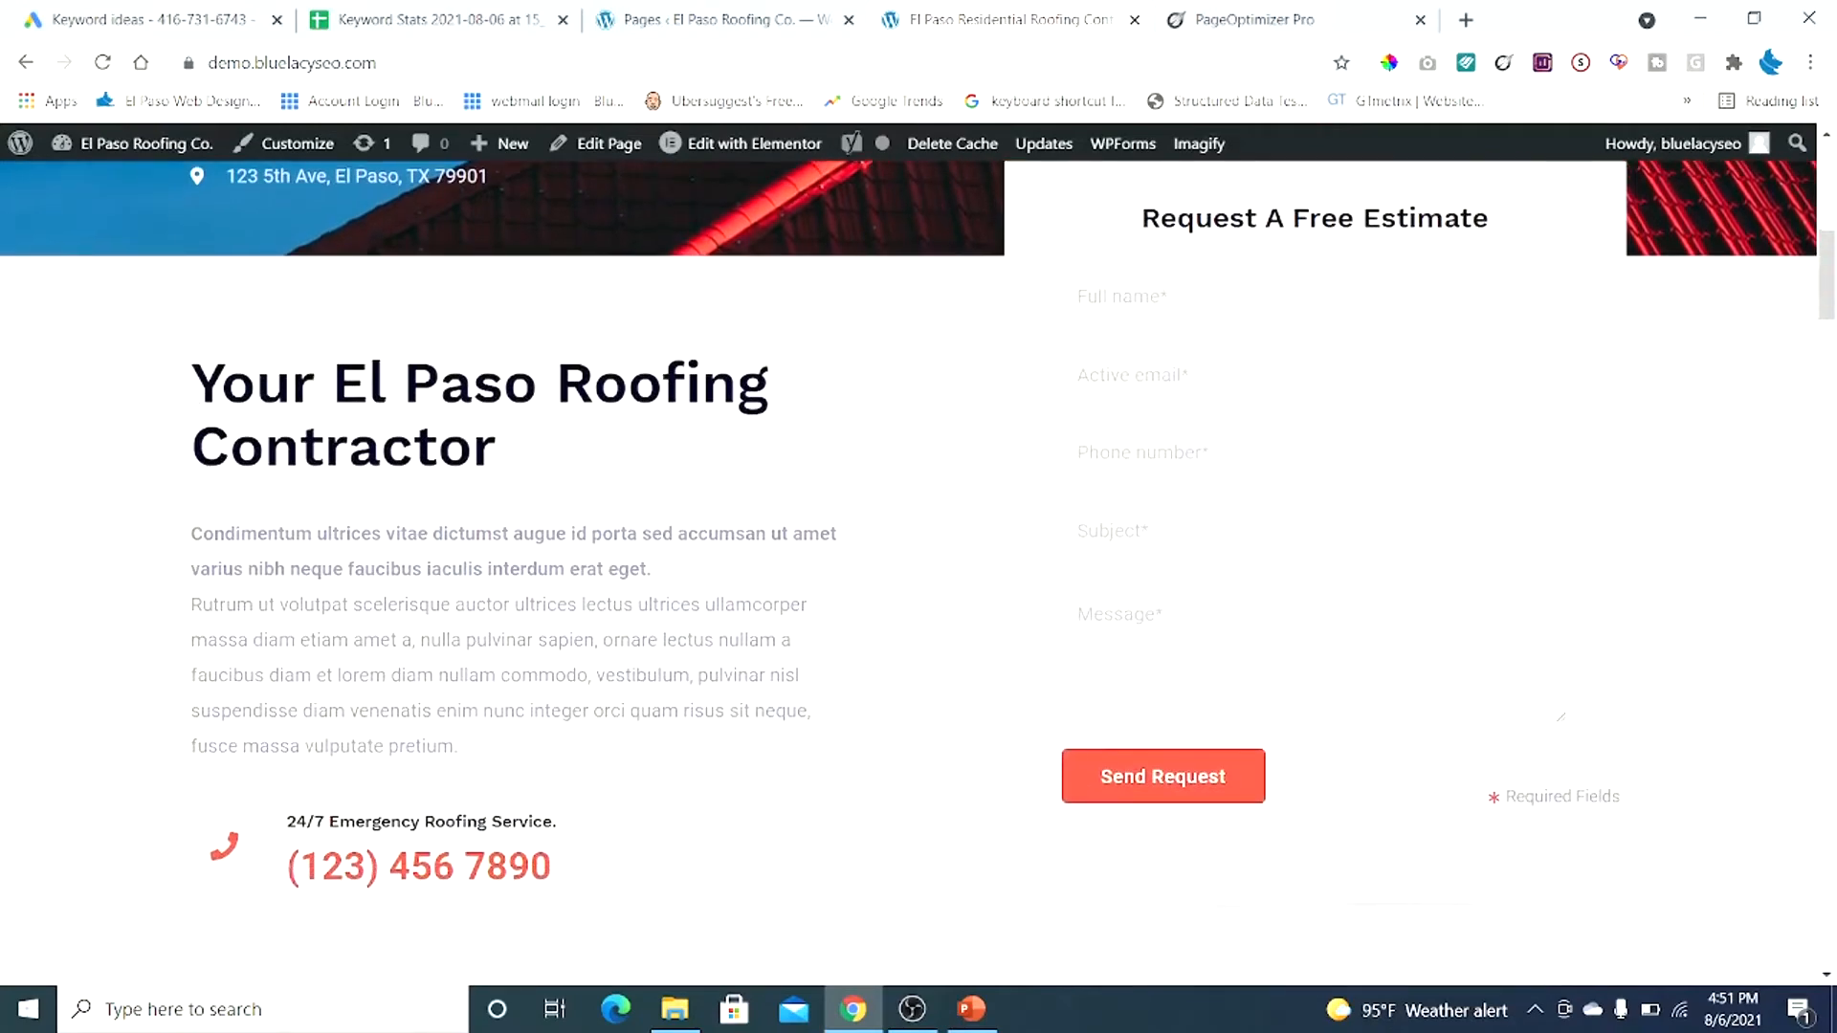
left_click_drag(195, 392, 694, 447)
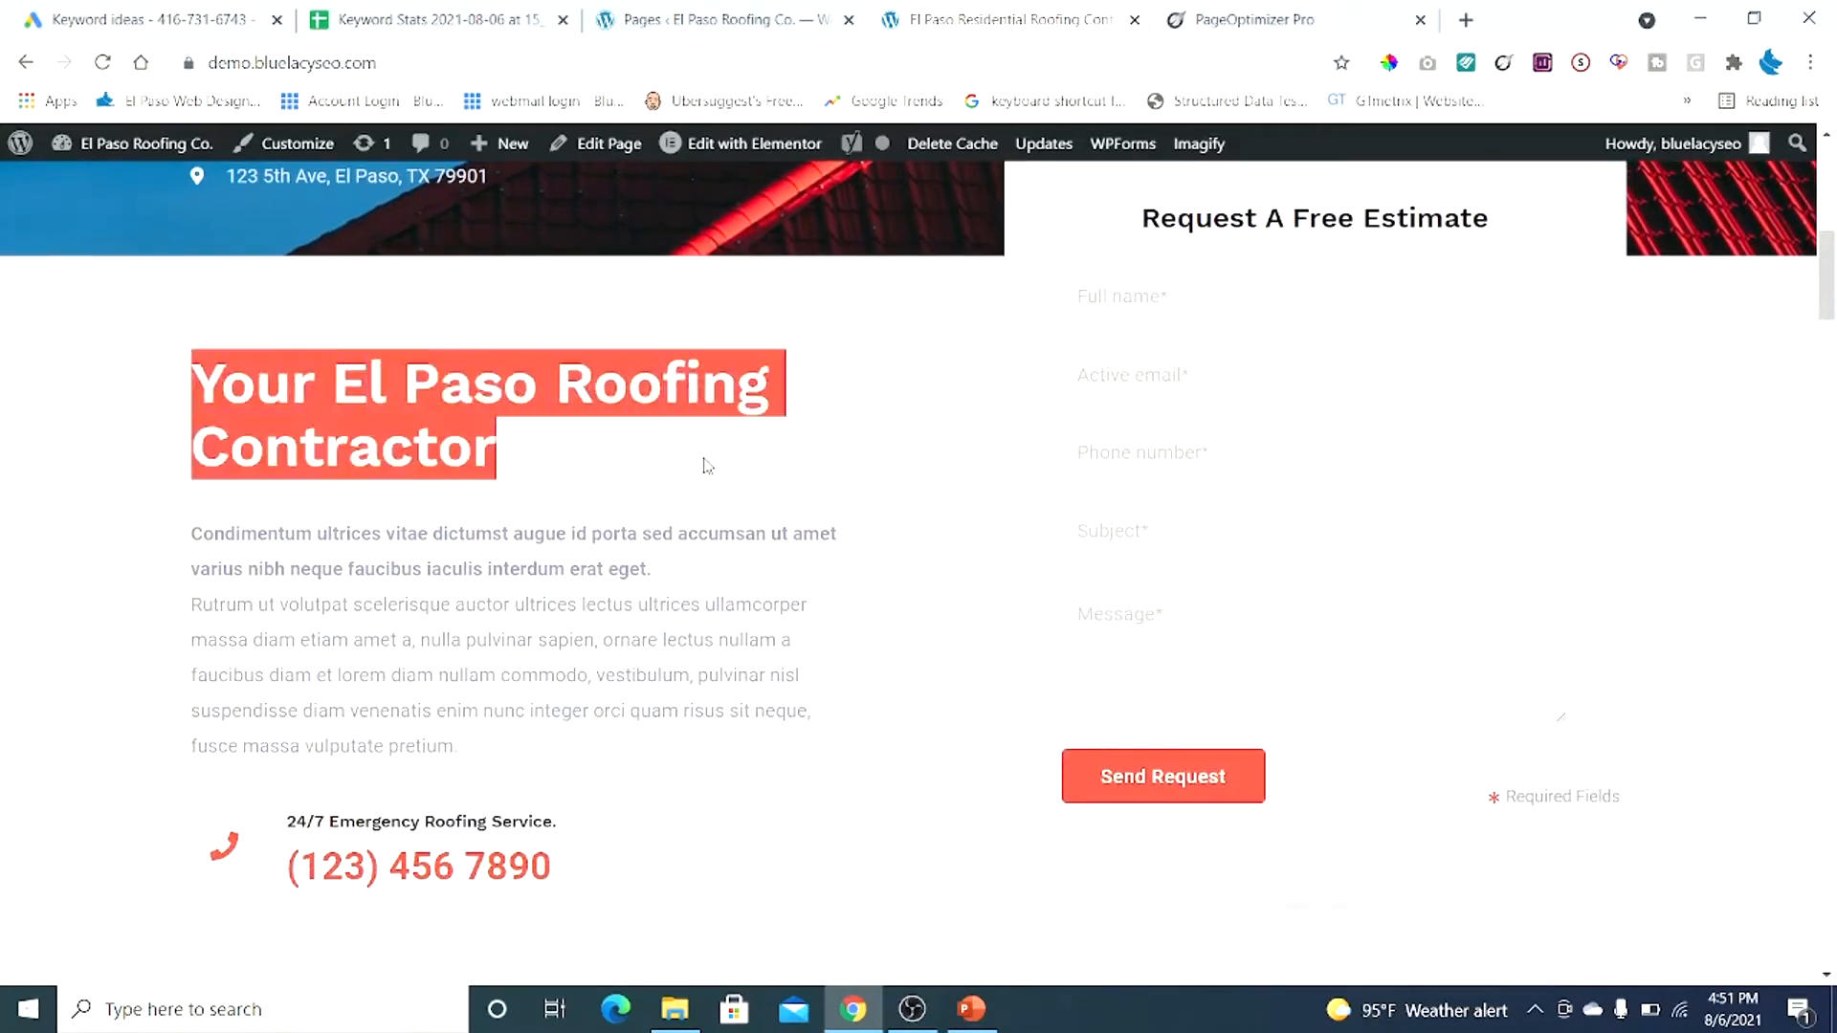
left_click_drag(560, 387, 643, 455)
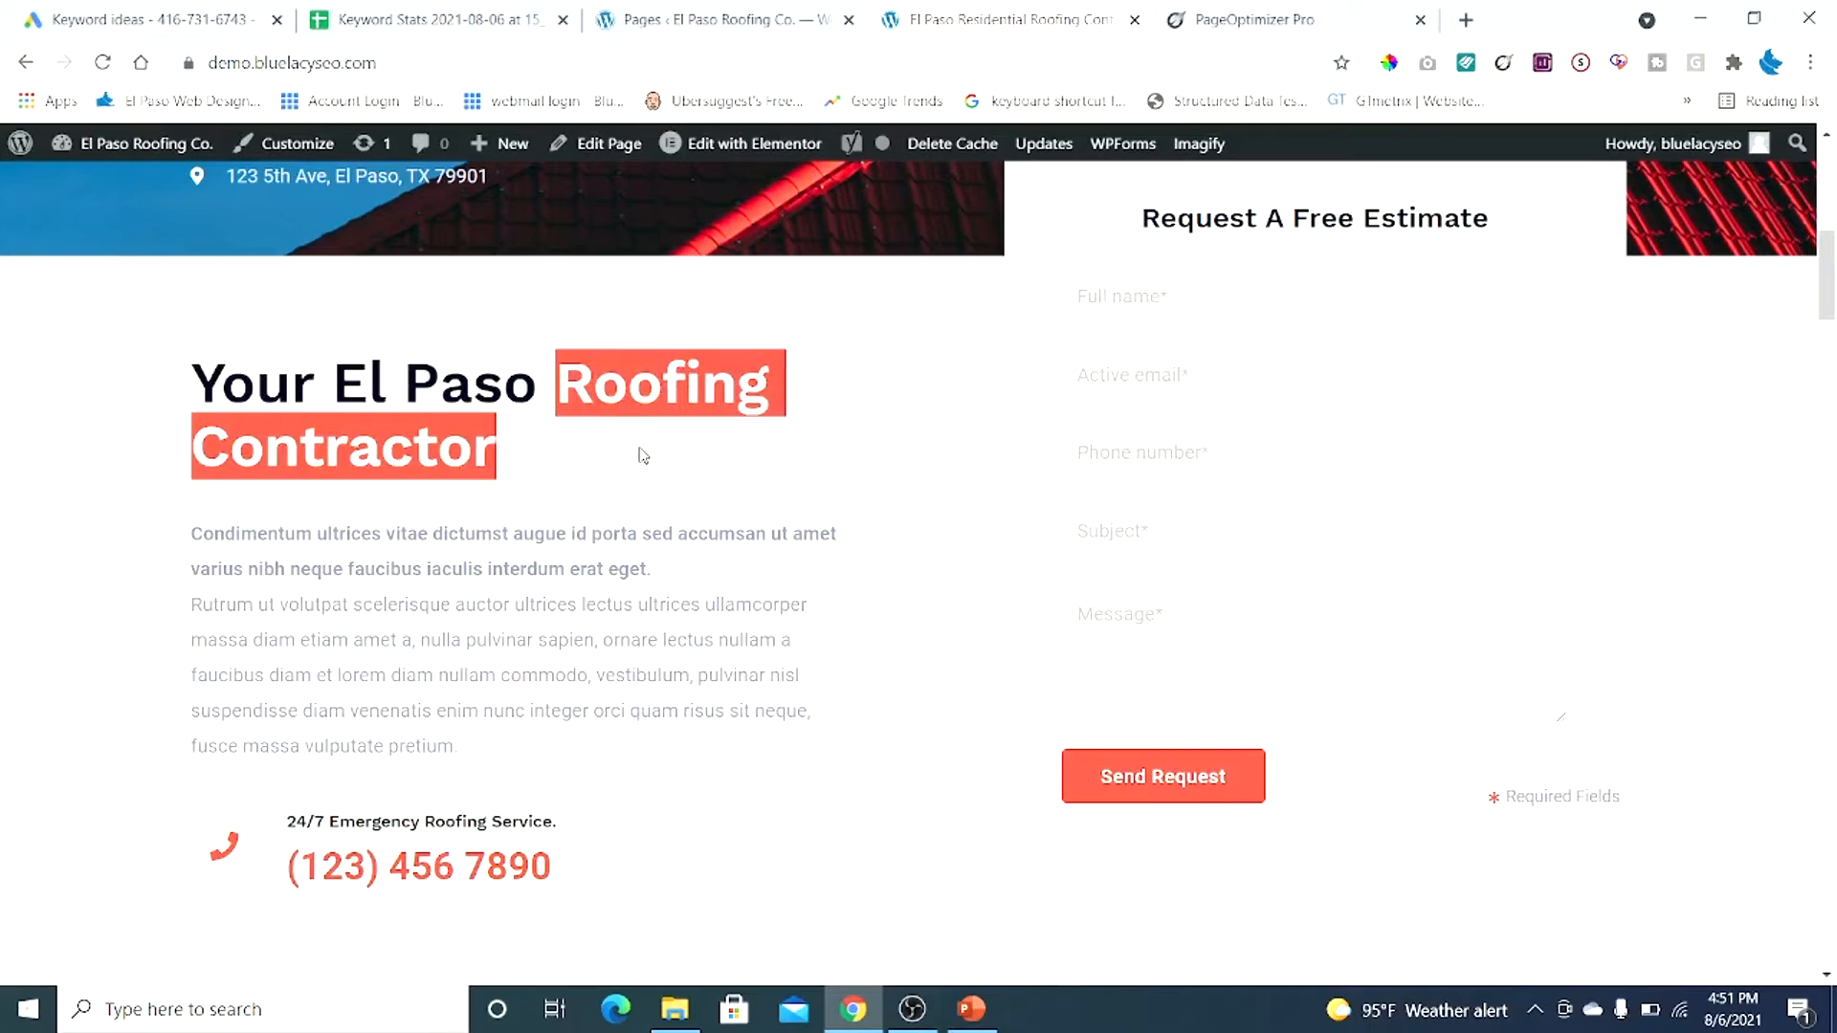
left_click(643, 455)
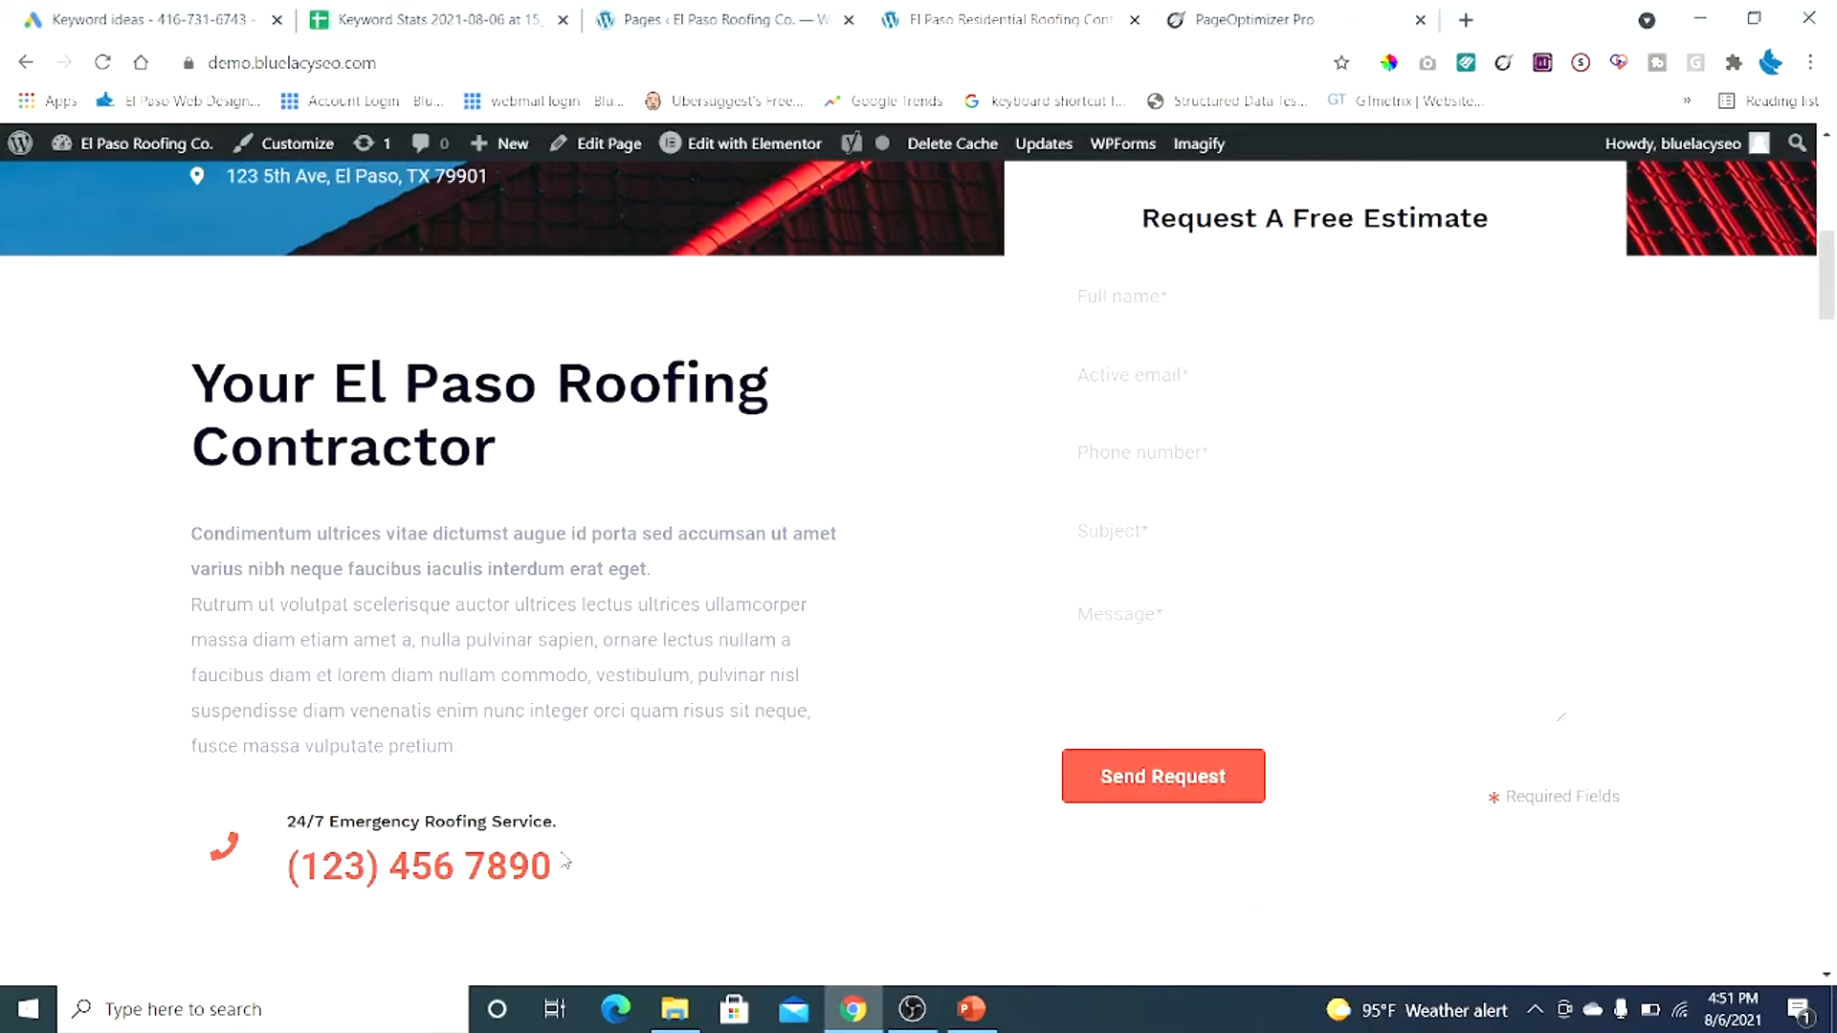
scroll(565, 849, "up", 7)
scroll(565, 847, "up", 1)
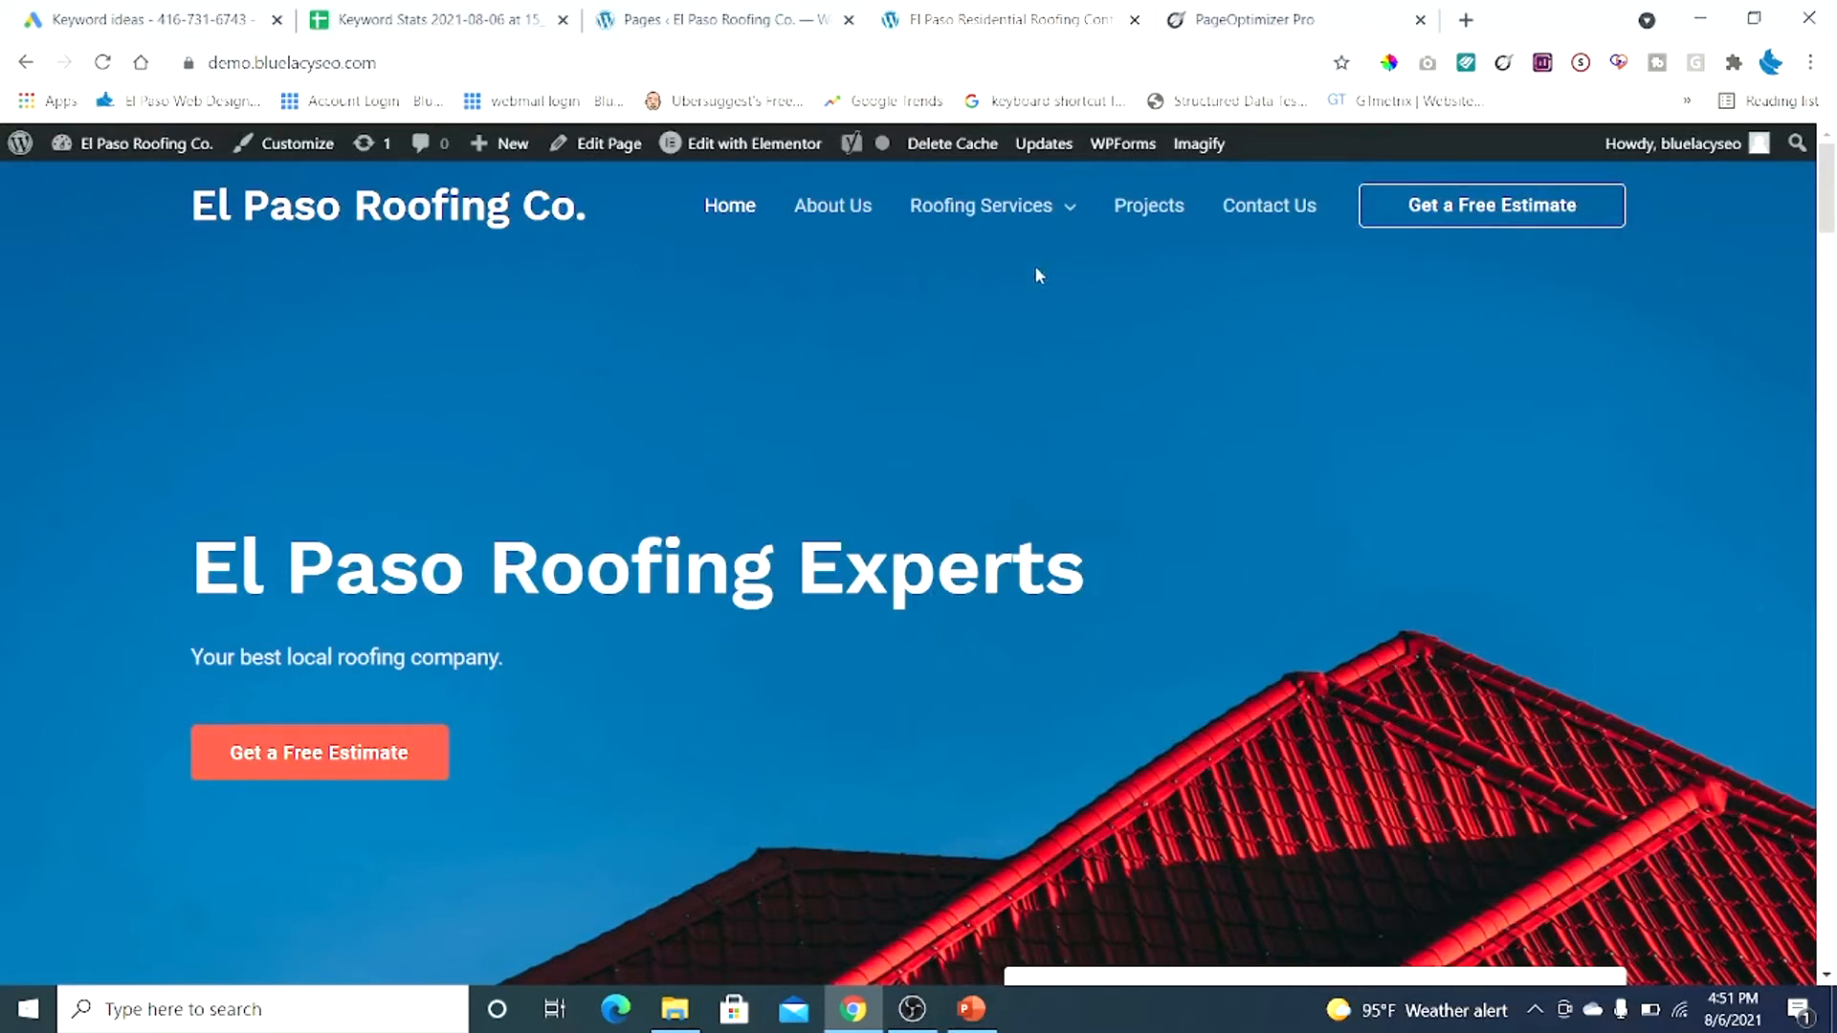
Open the site's Residential Roofing service page and examine its main heading, the subheading below it and the body text
mouse_move(947, 212)
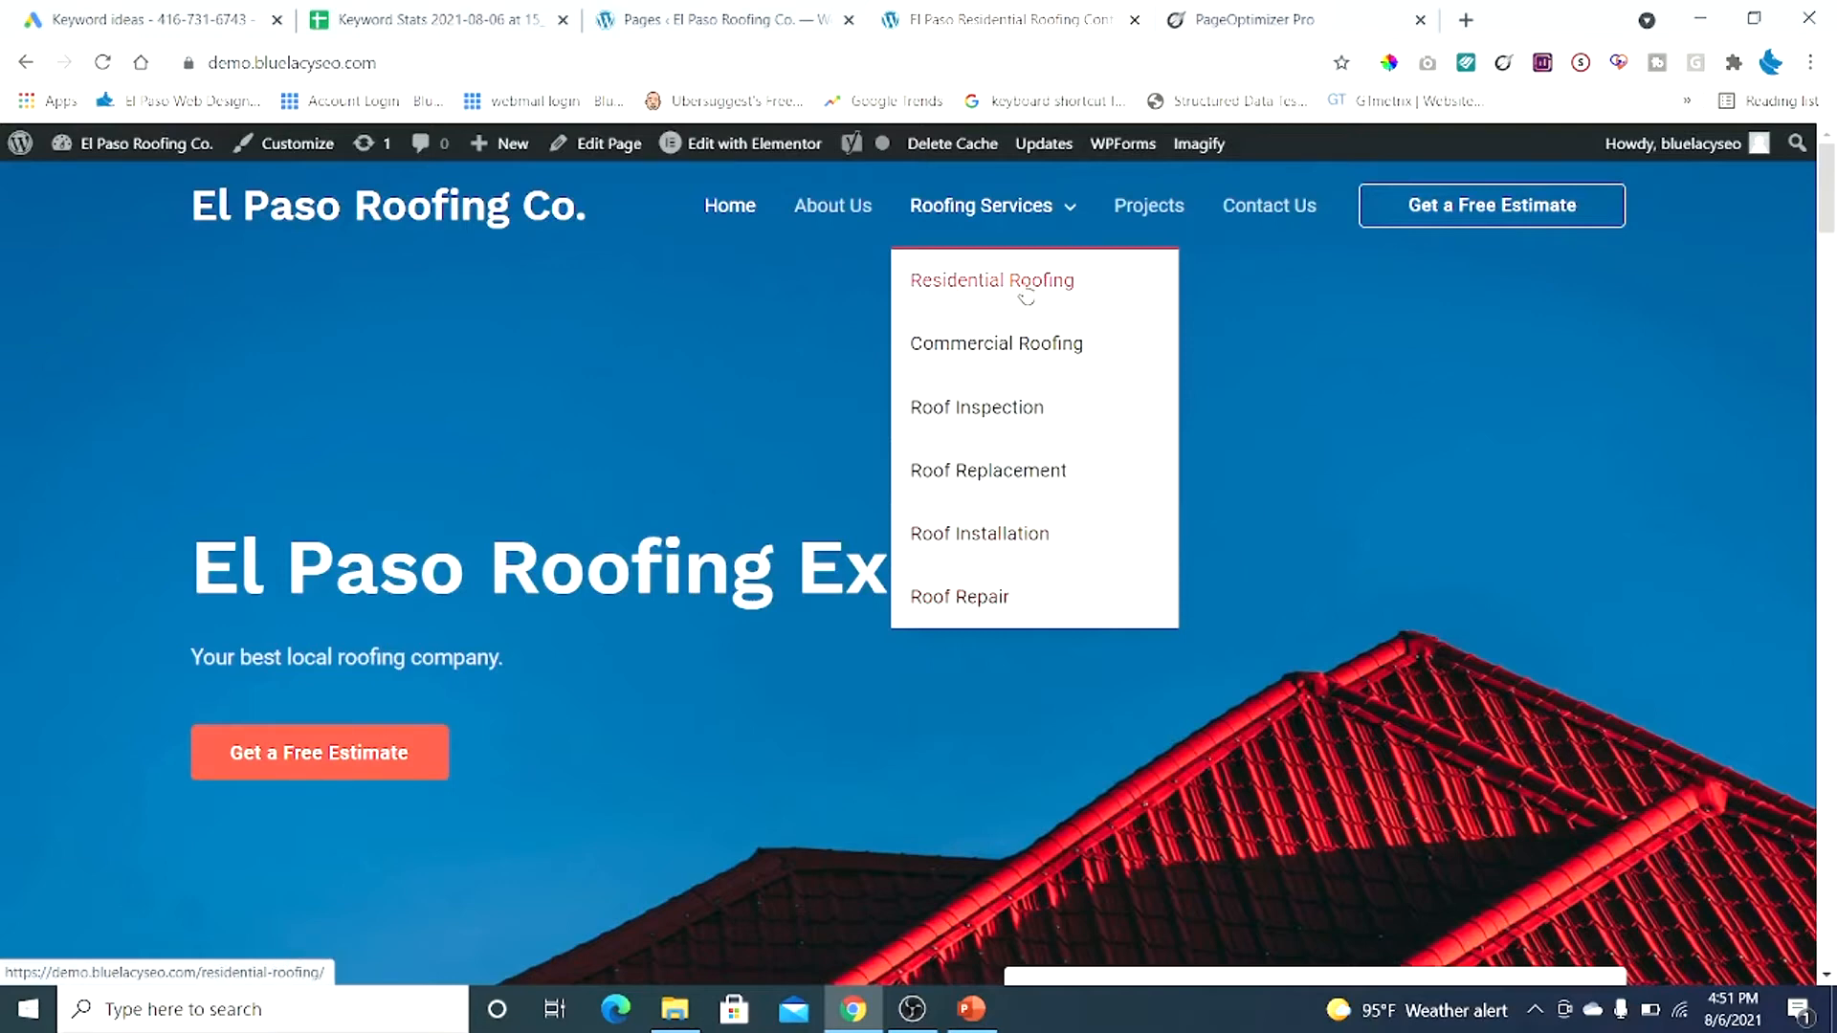
left_click(972, 293)
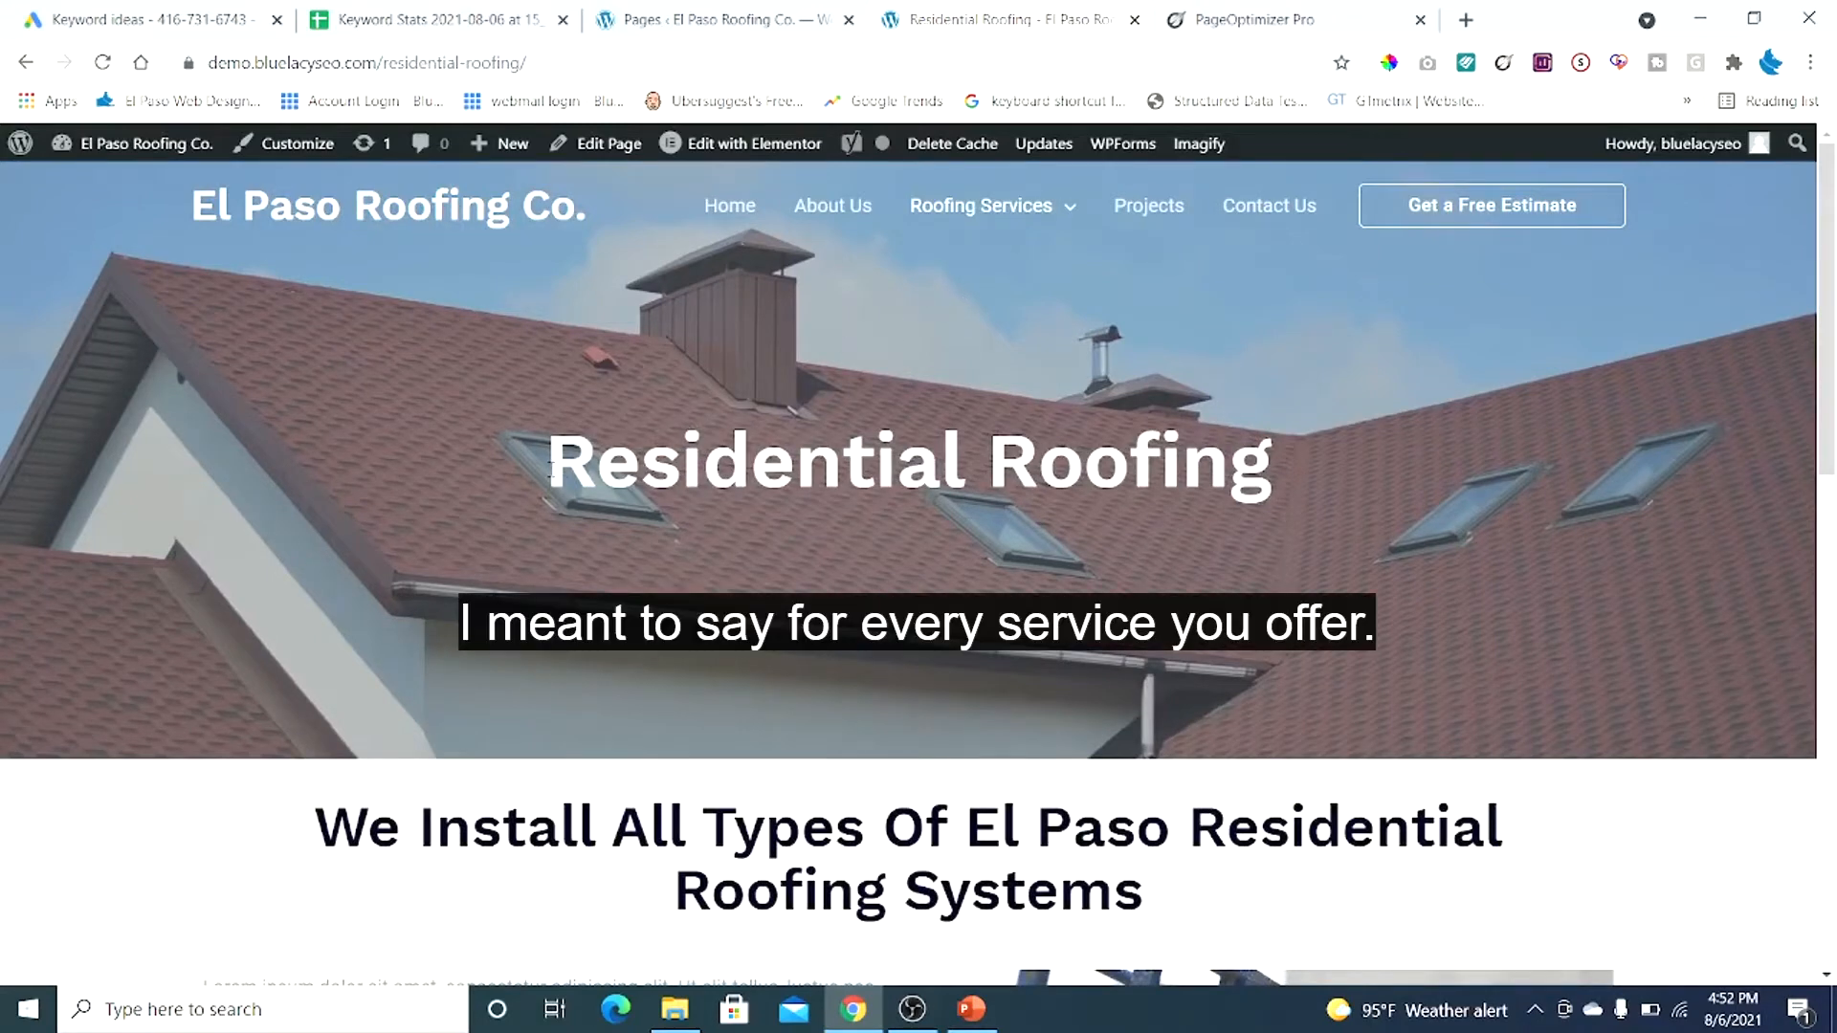
left_click_drag(547, 462, 1313, 507)
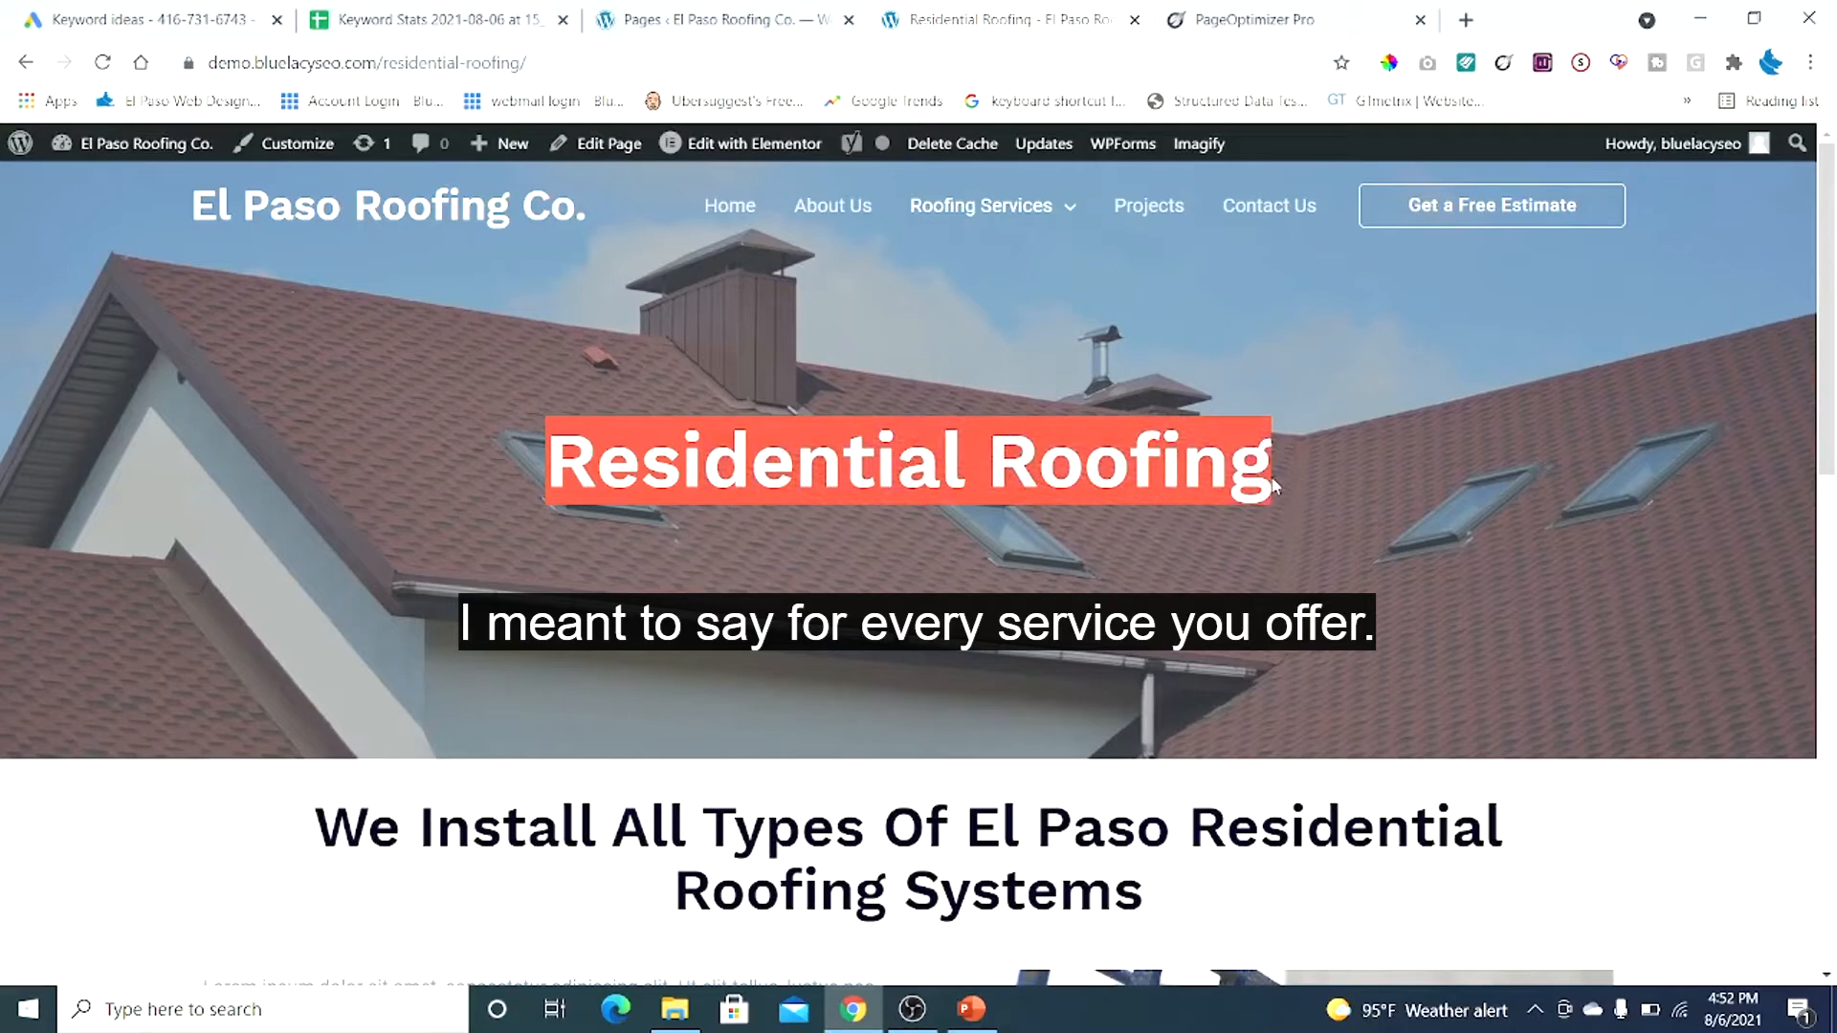
left_click(1280, 480)
scroll(1270, 473, "down", 2)
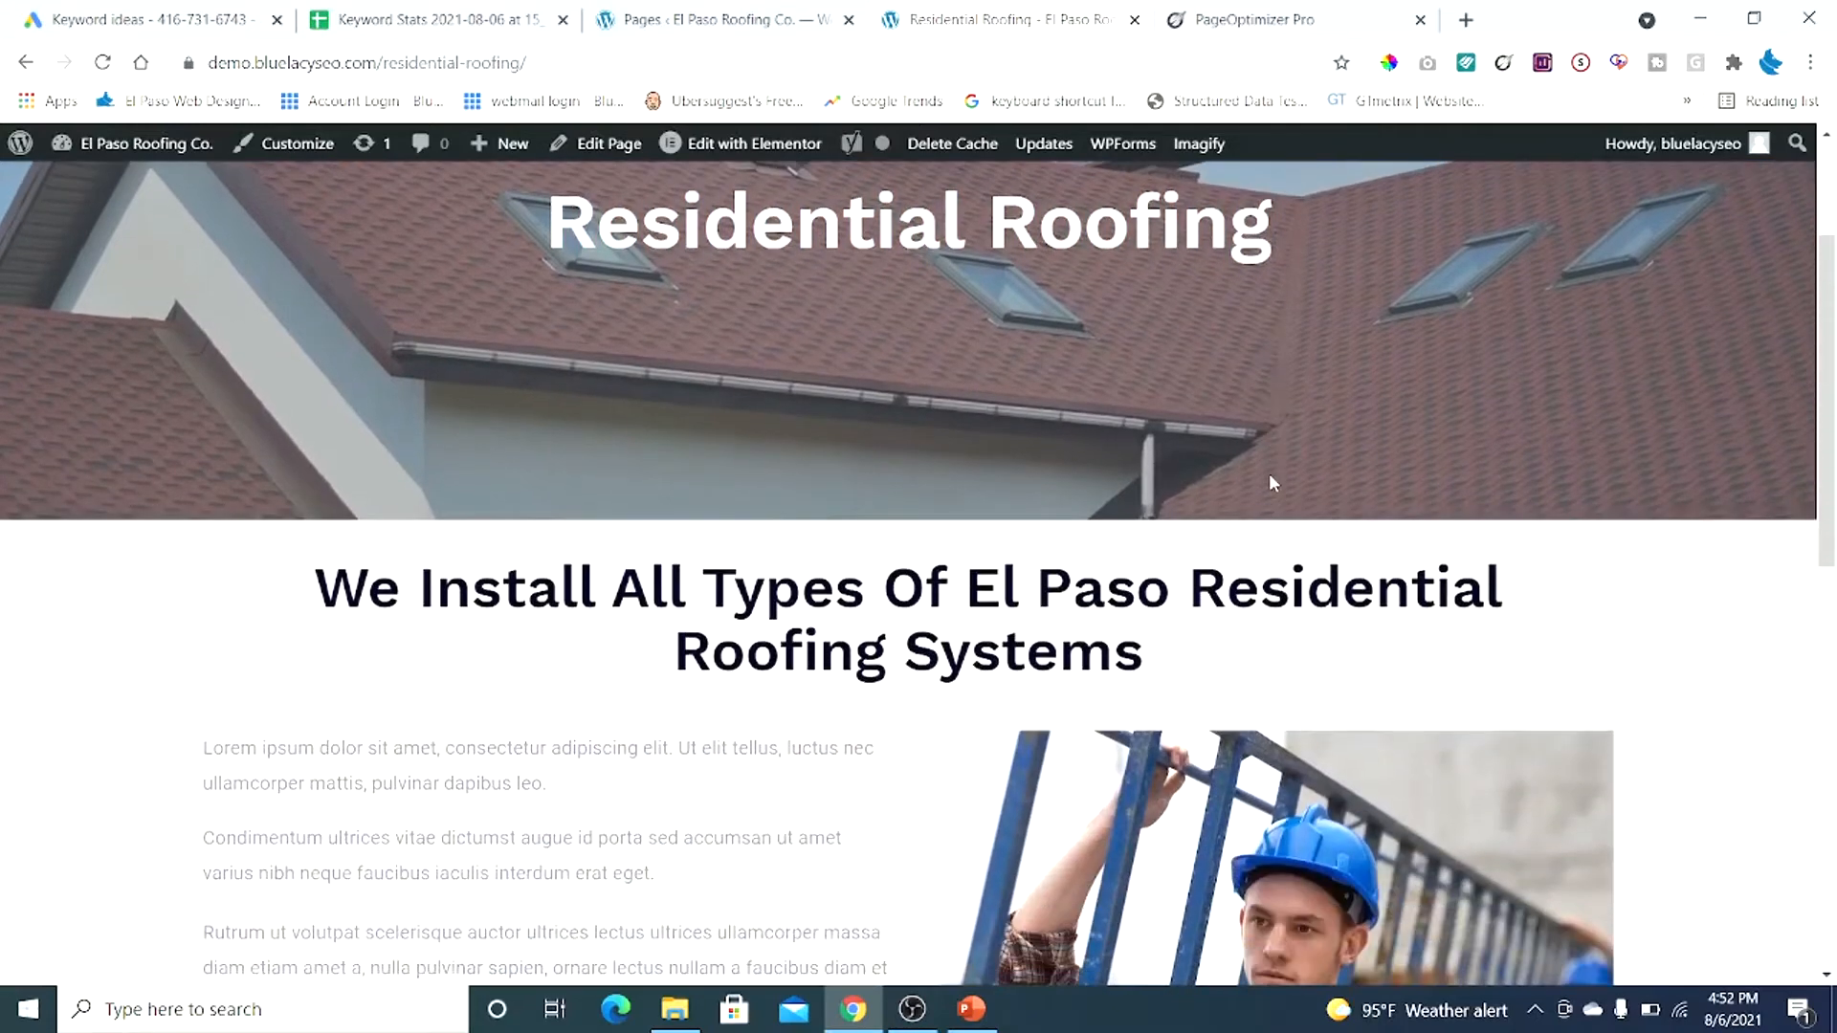
left_click_drag(318, 589, 1464, 631)
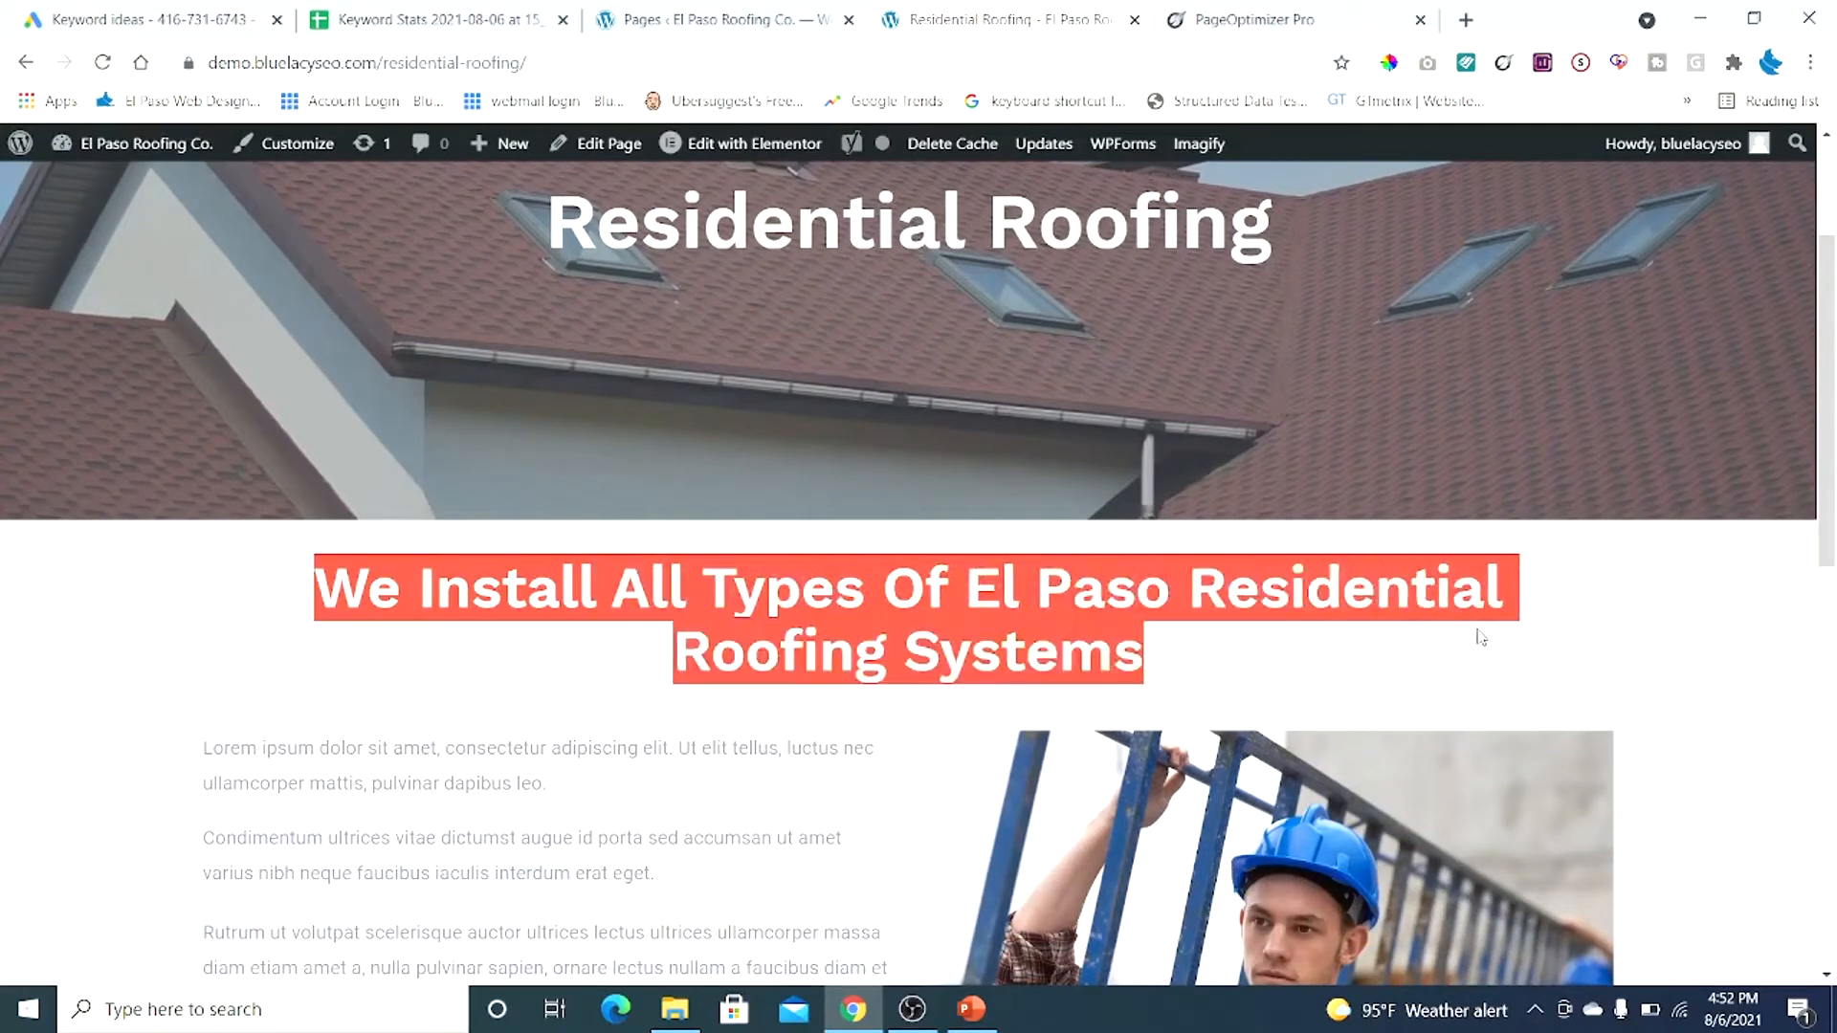
left_click(1163, 656)
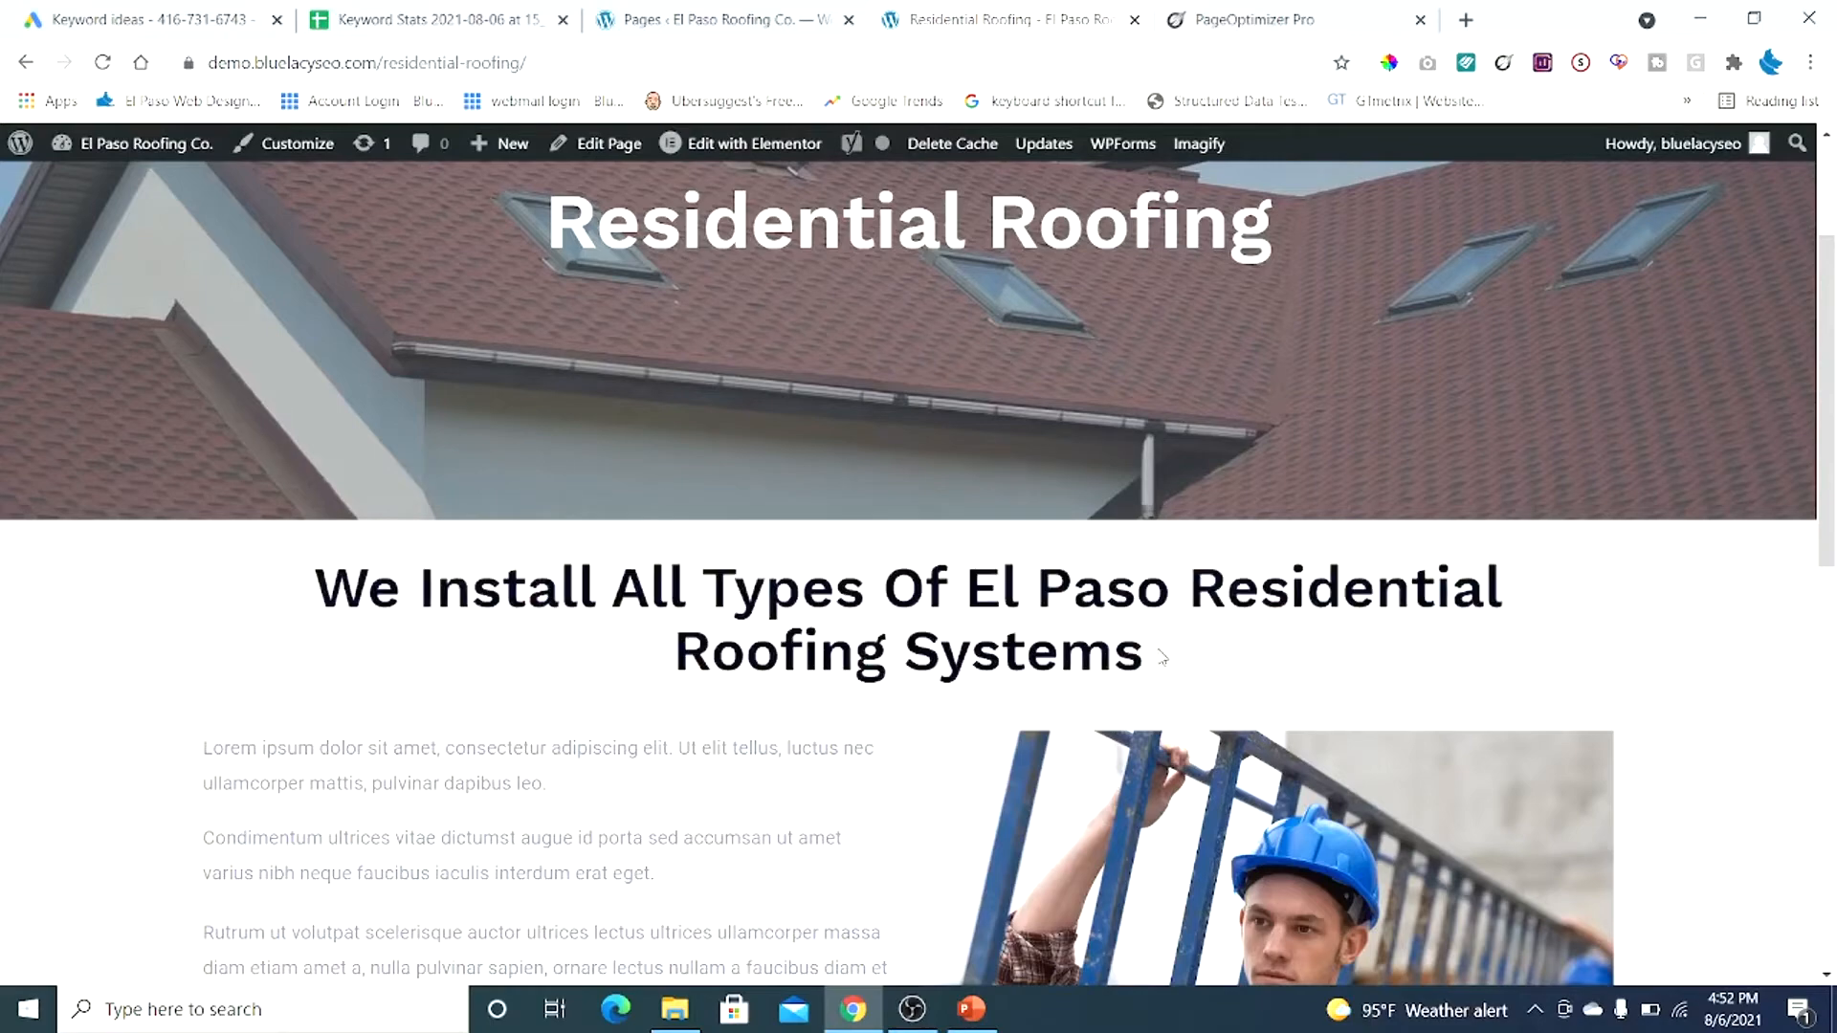
scroll(1163, 656, "down", 2)
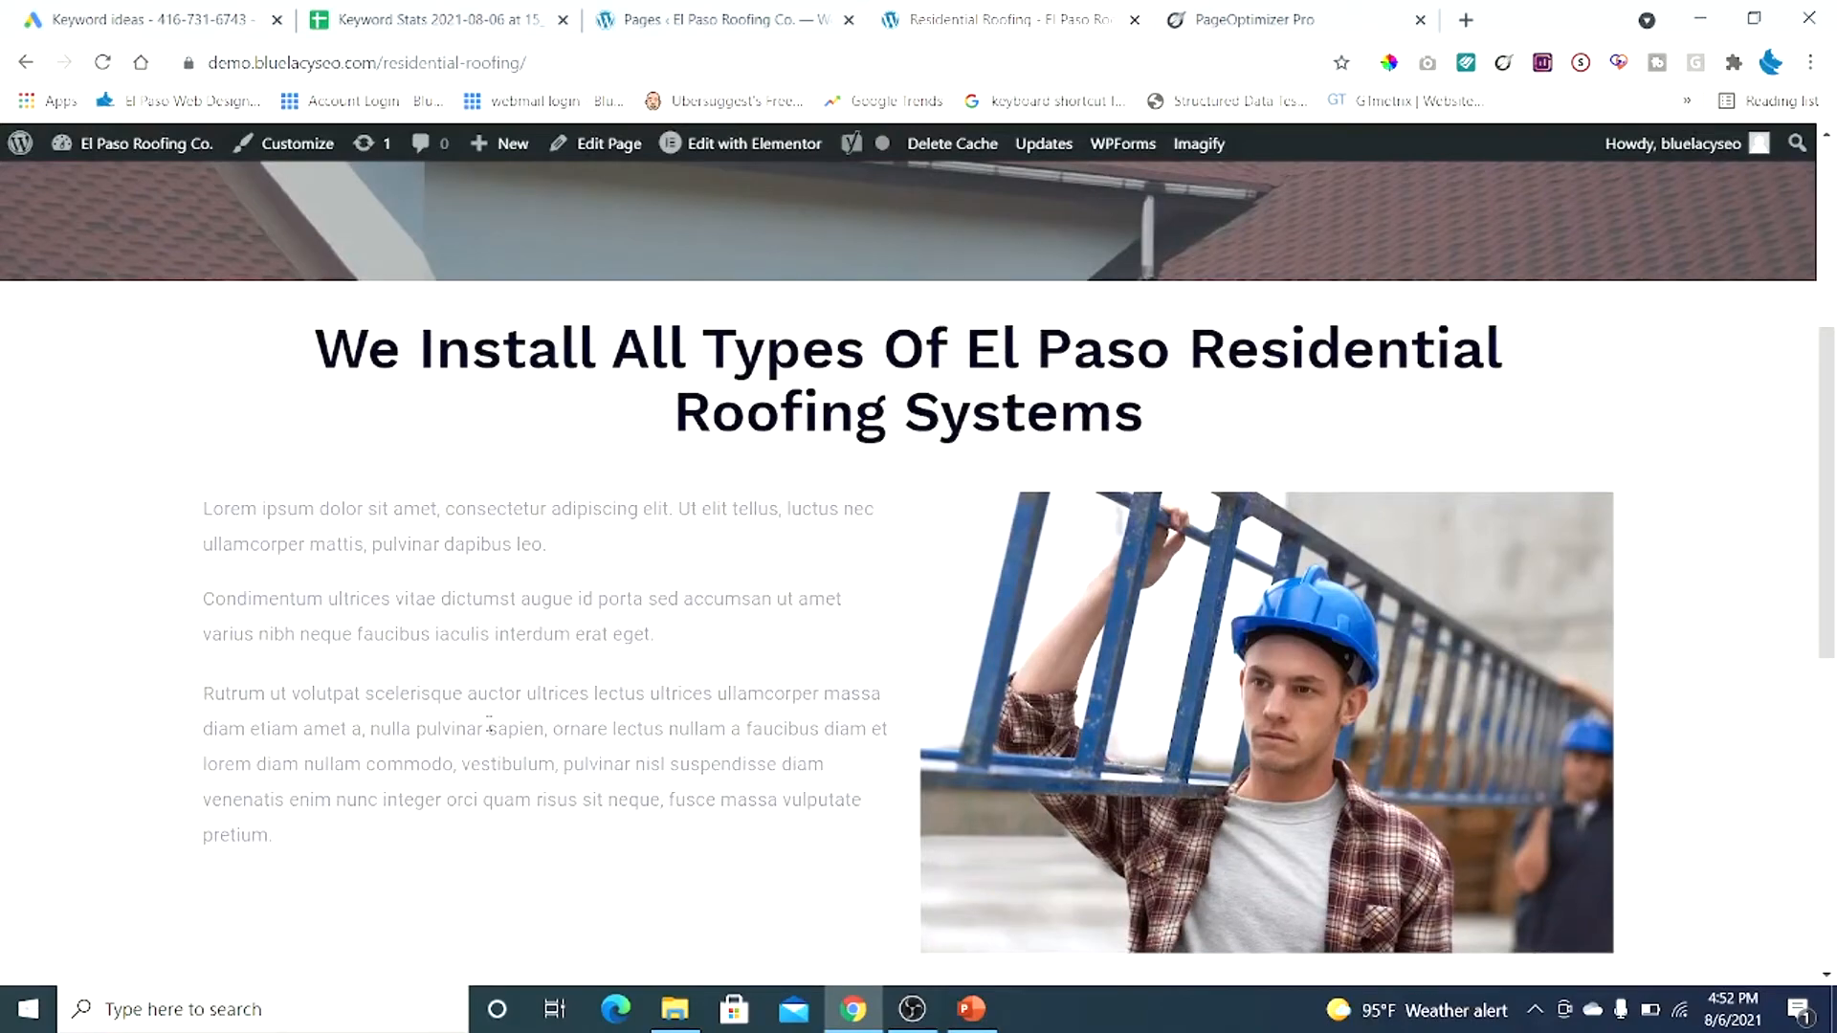
scroll(489, 725, "up", 4)
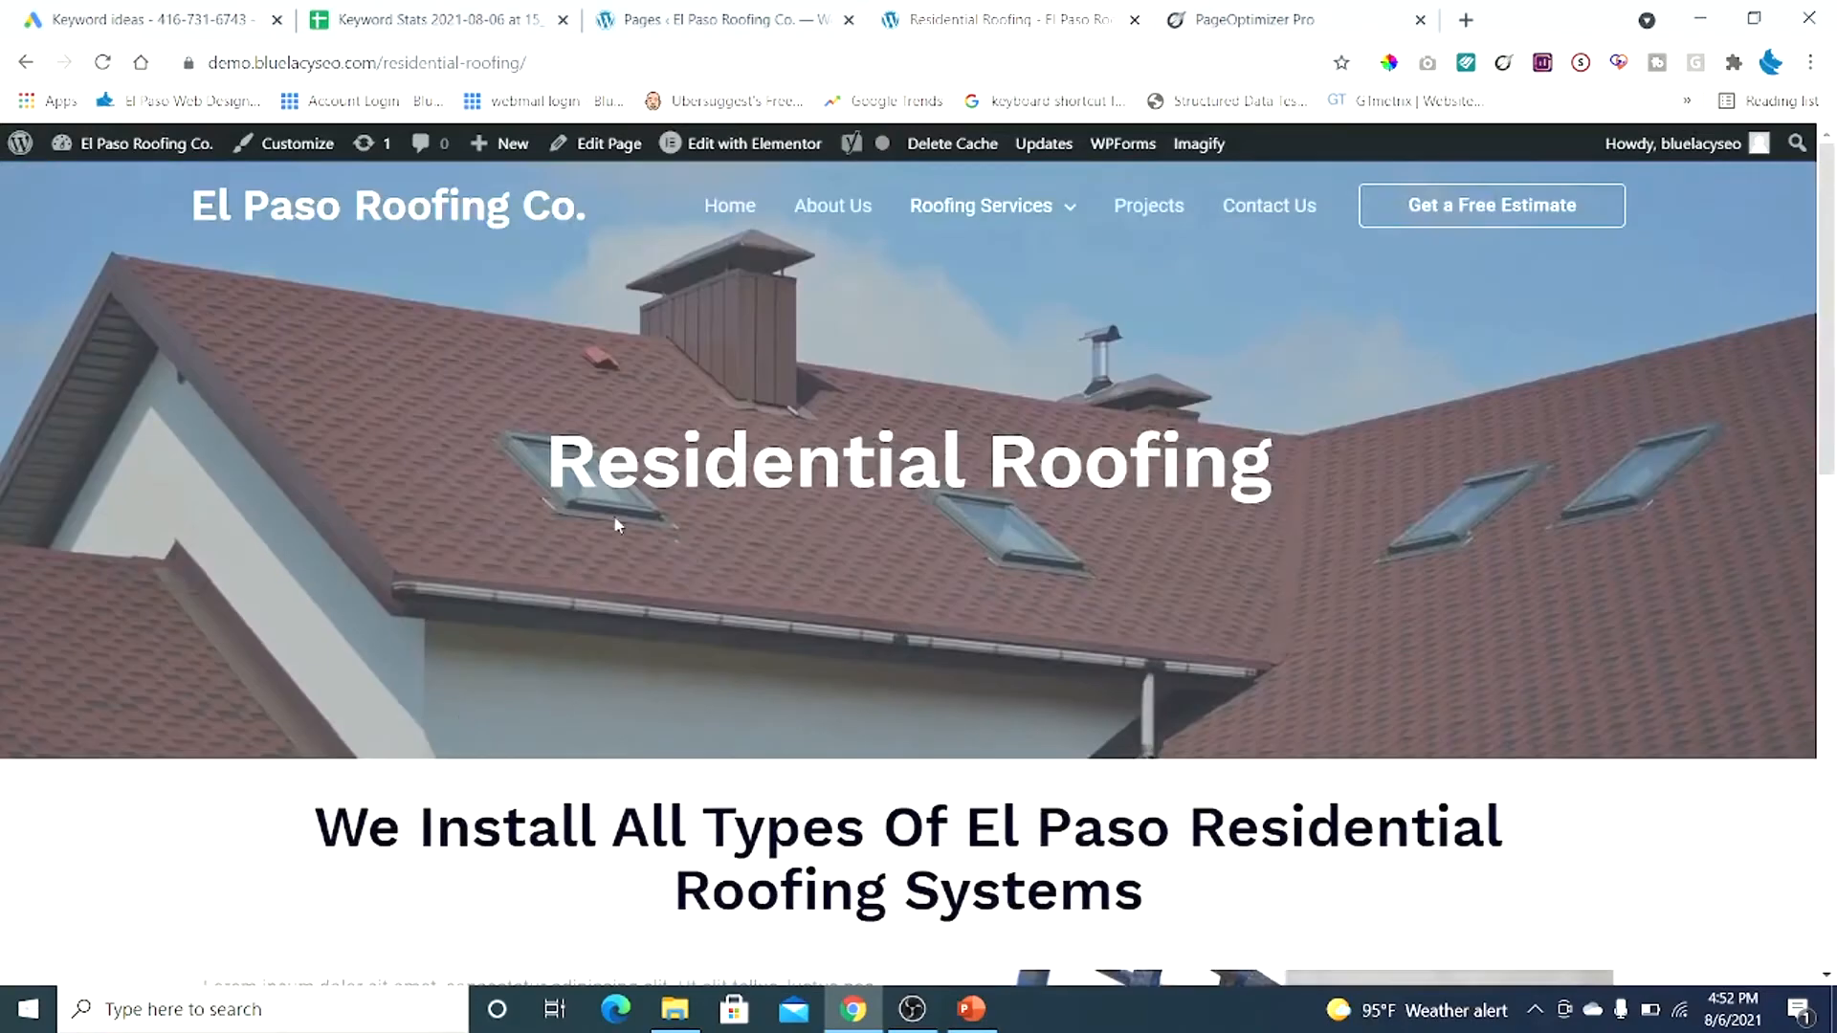
Open the Roof Inspection service page and examine its headings
mouse_move(1005, 233)
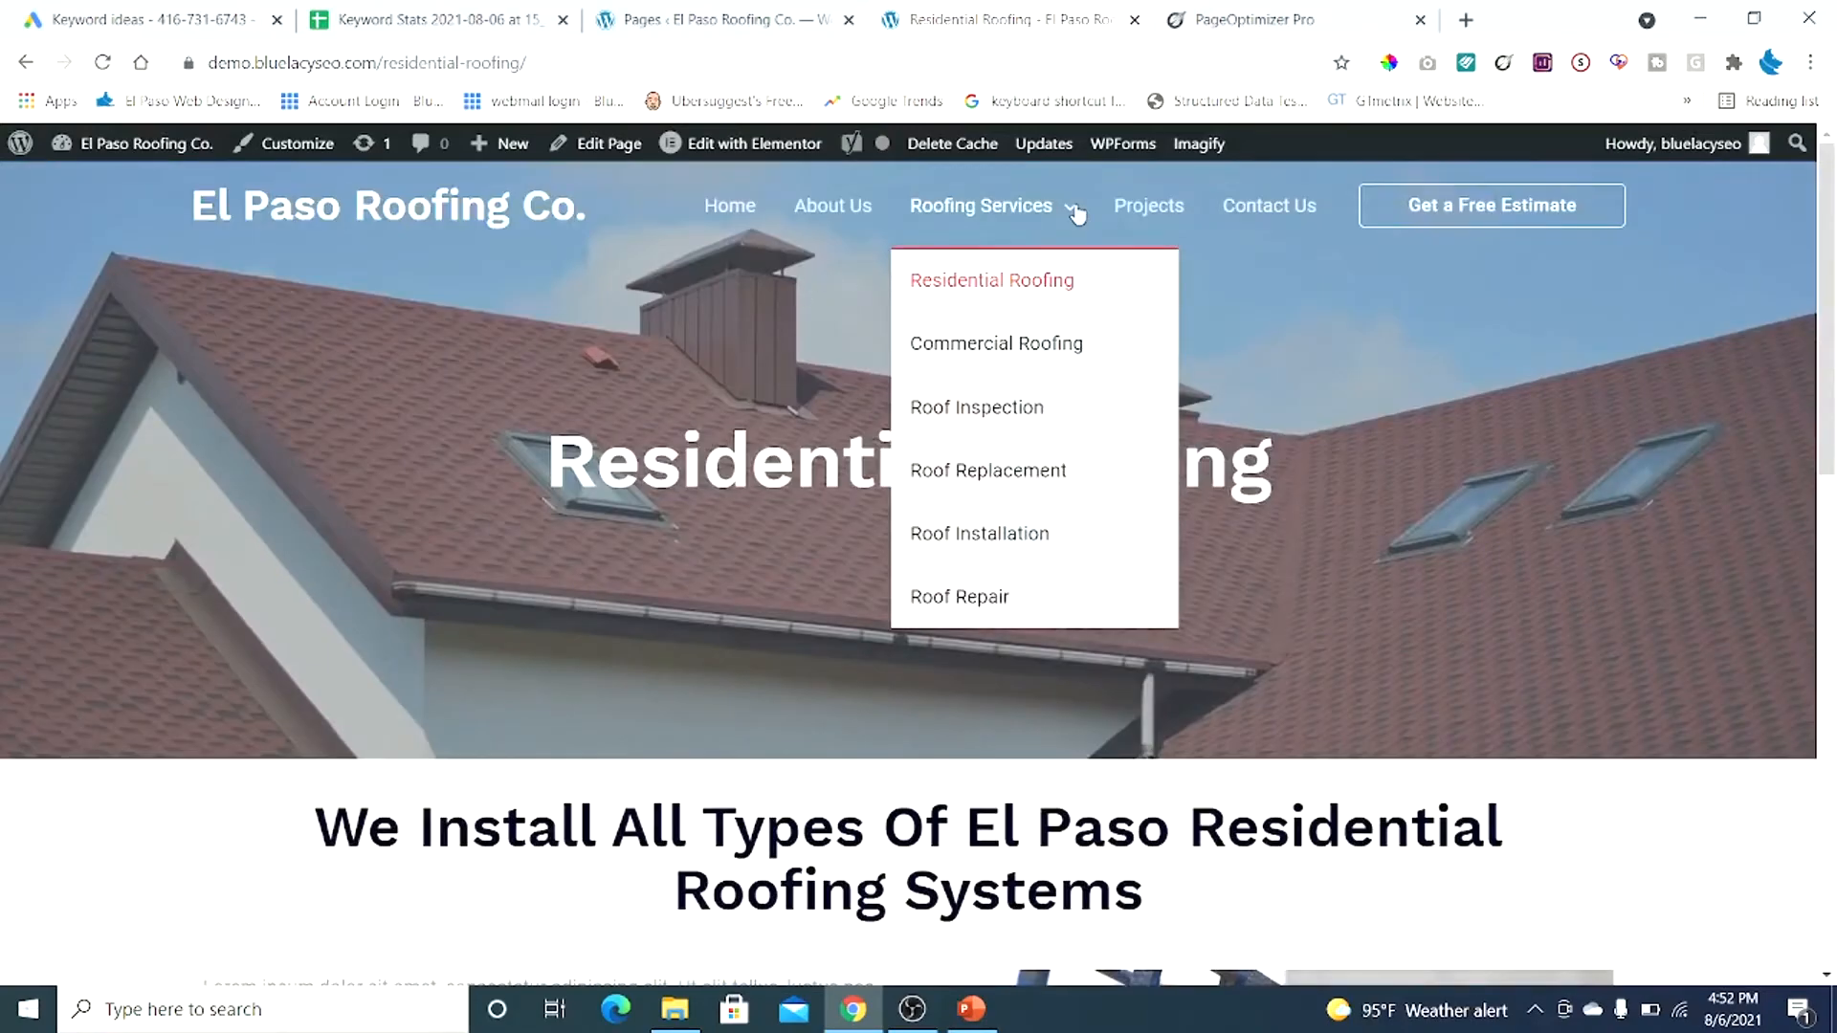
left_click(968, 417)
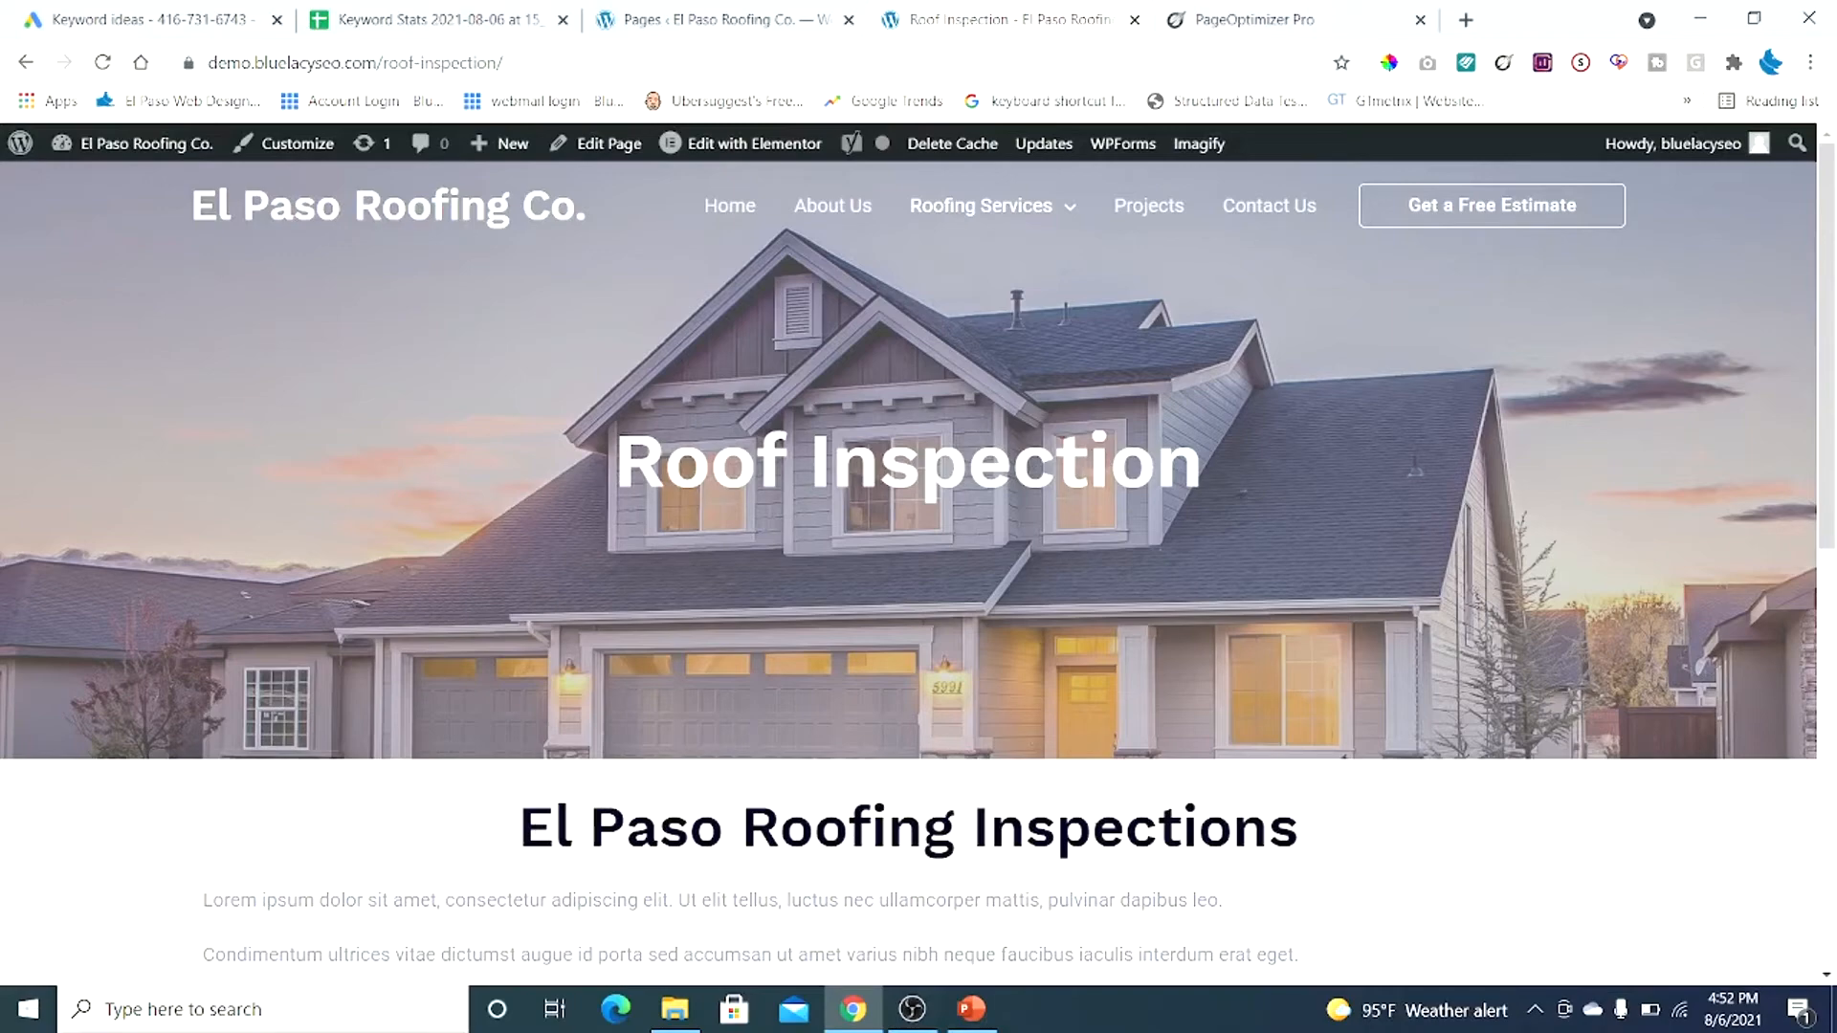
scroll(1244, 784, "down", 1)
scroll(1262, 758, "up", 1)
Open the Home page for editing from the WordPress pages list and review its Yoast Google preview, SEO title, slug and meta description
left_click(737, 21)
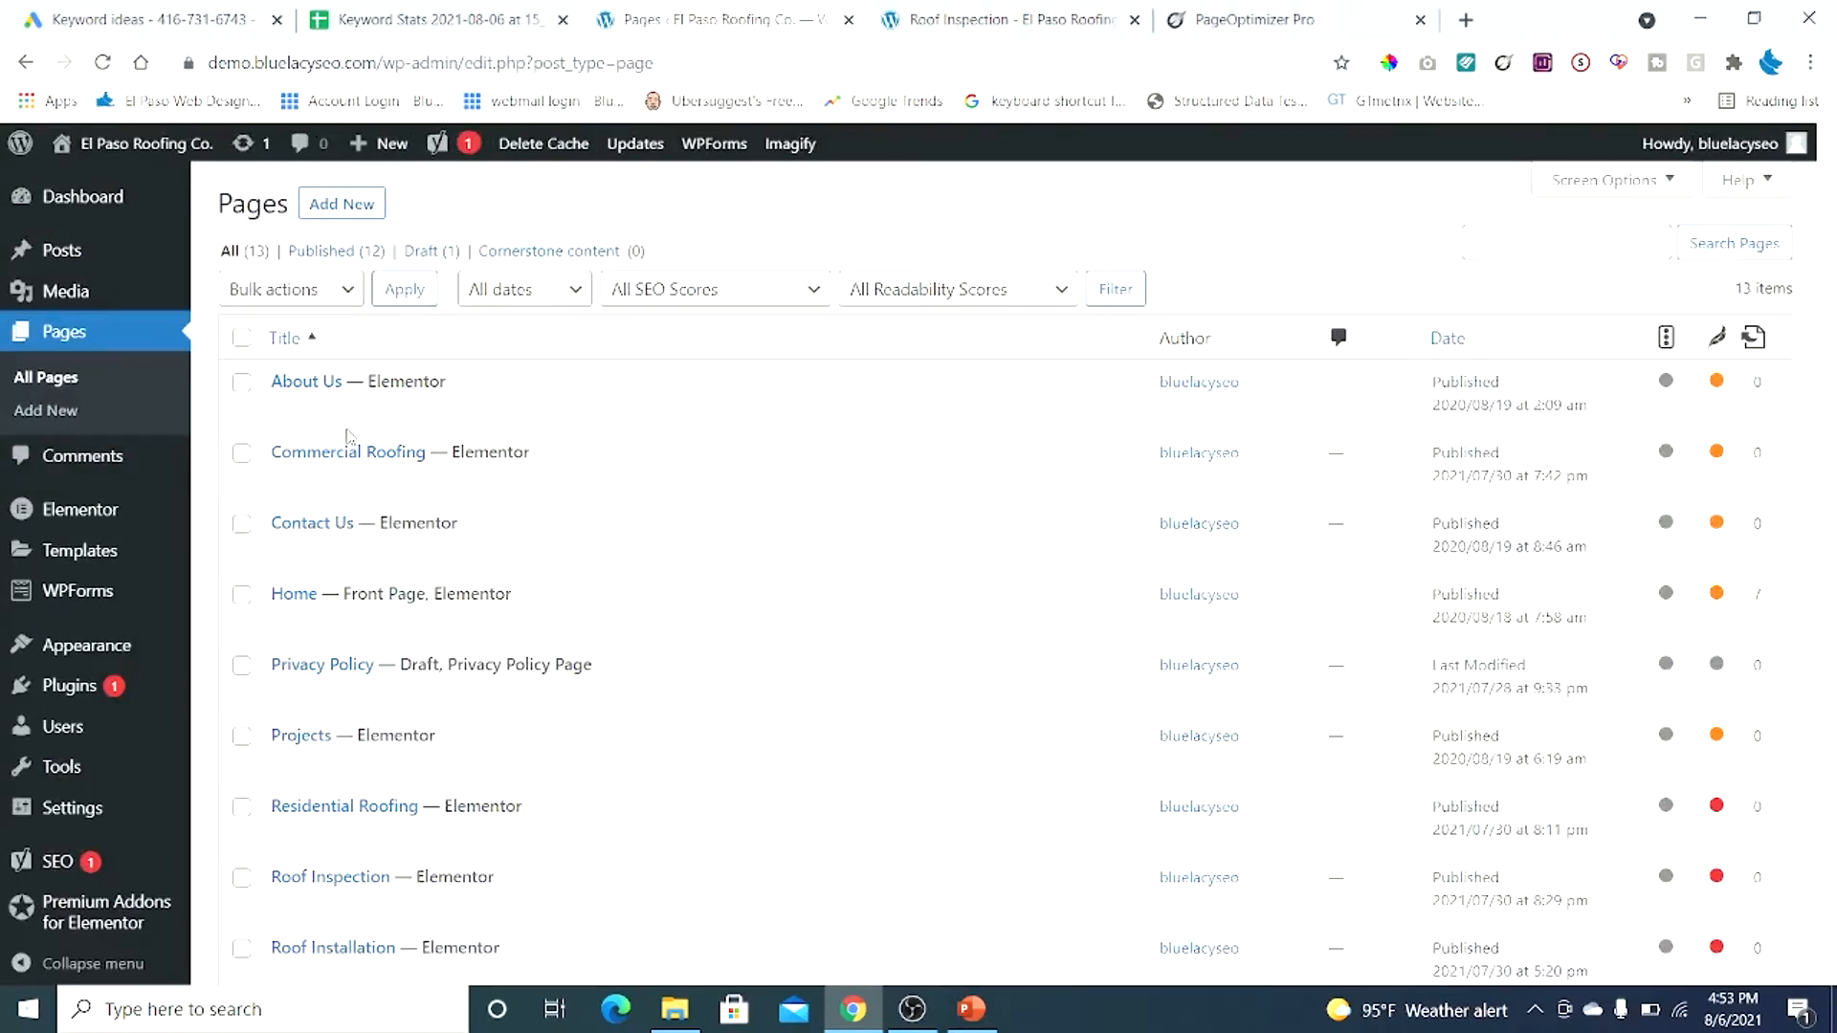
scroll(385, 626, "down", 1)
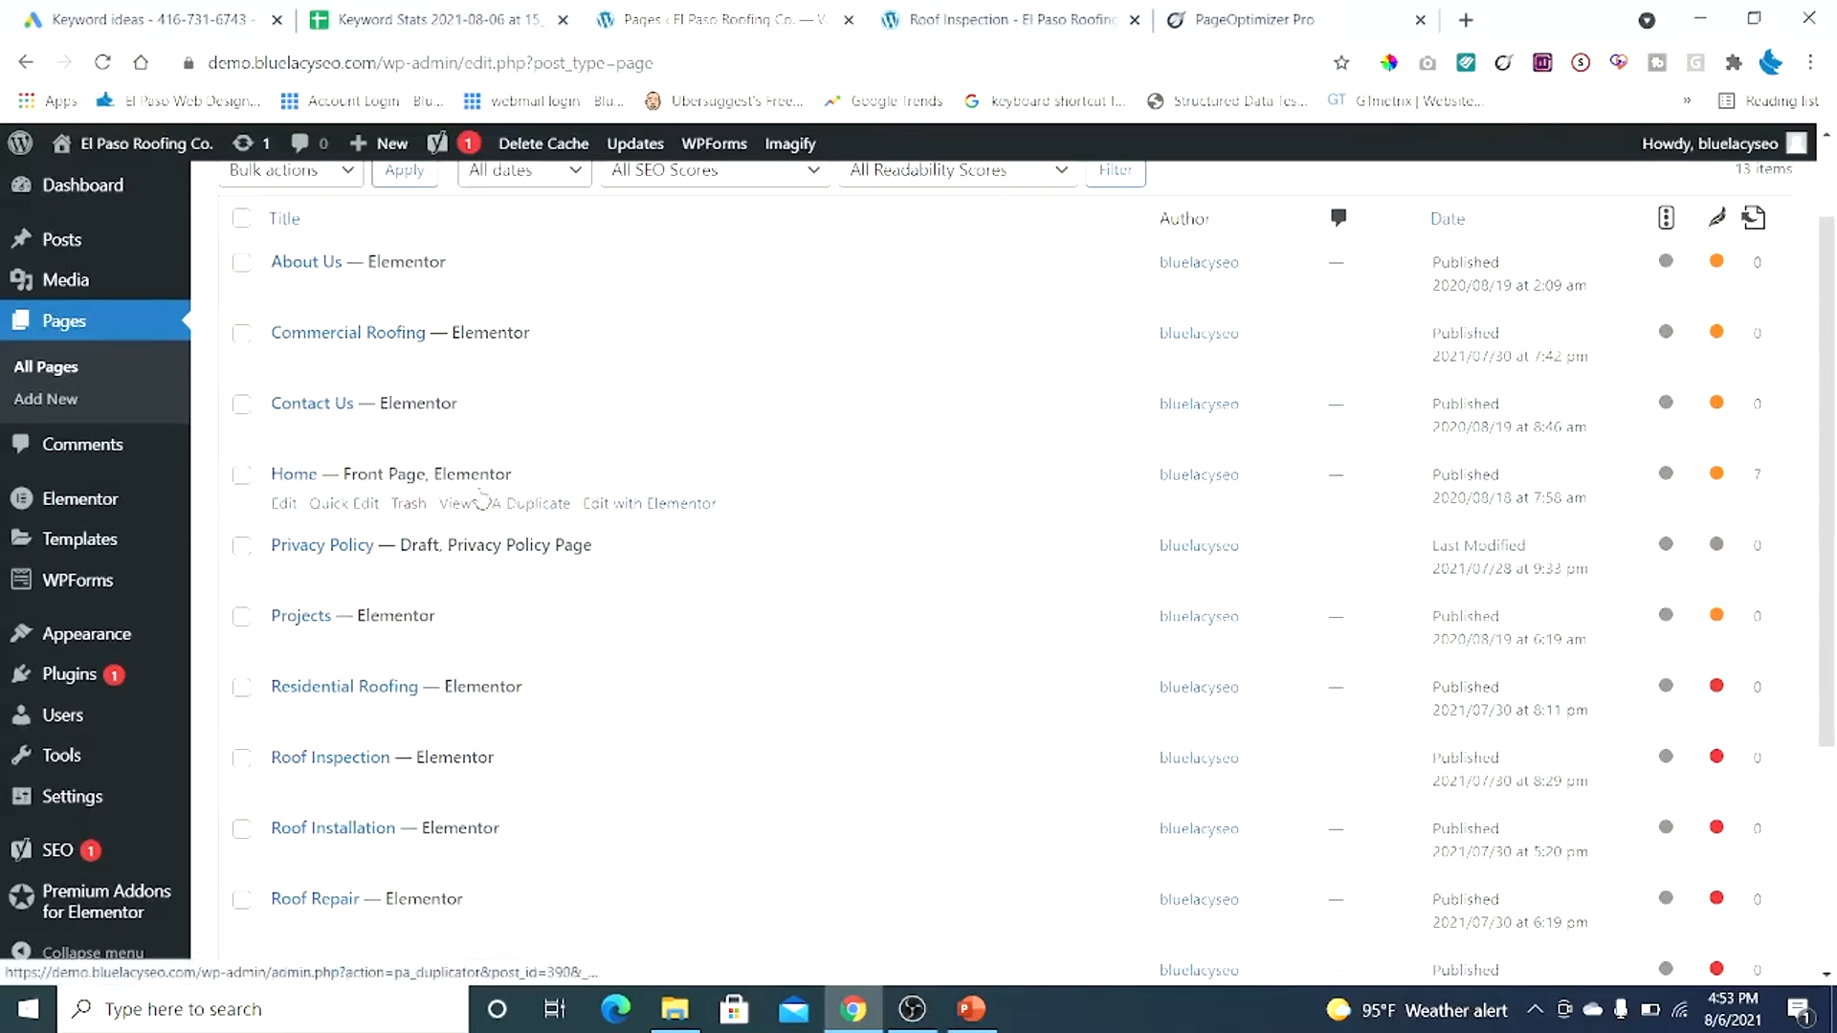
left_click(278, 477)
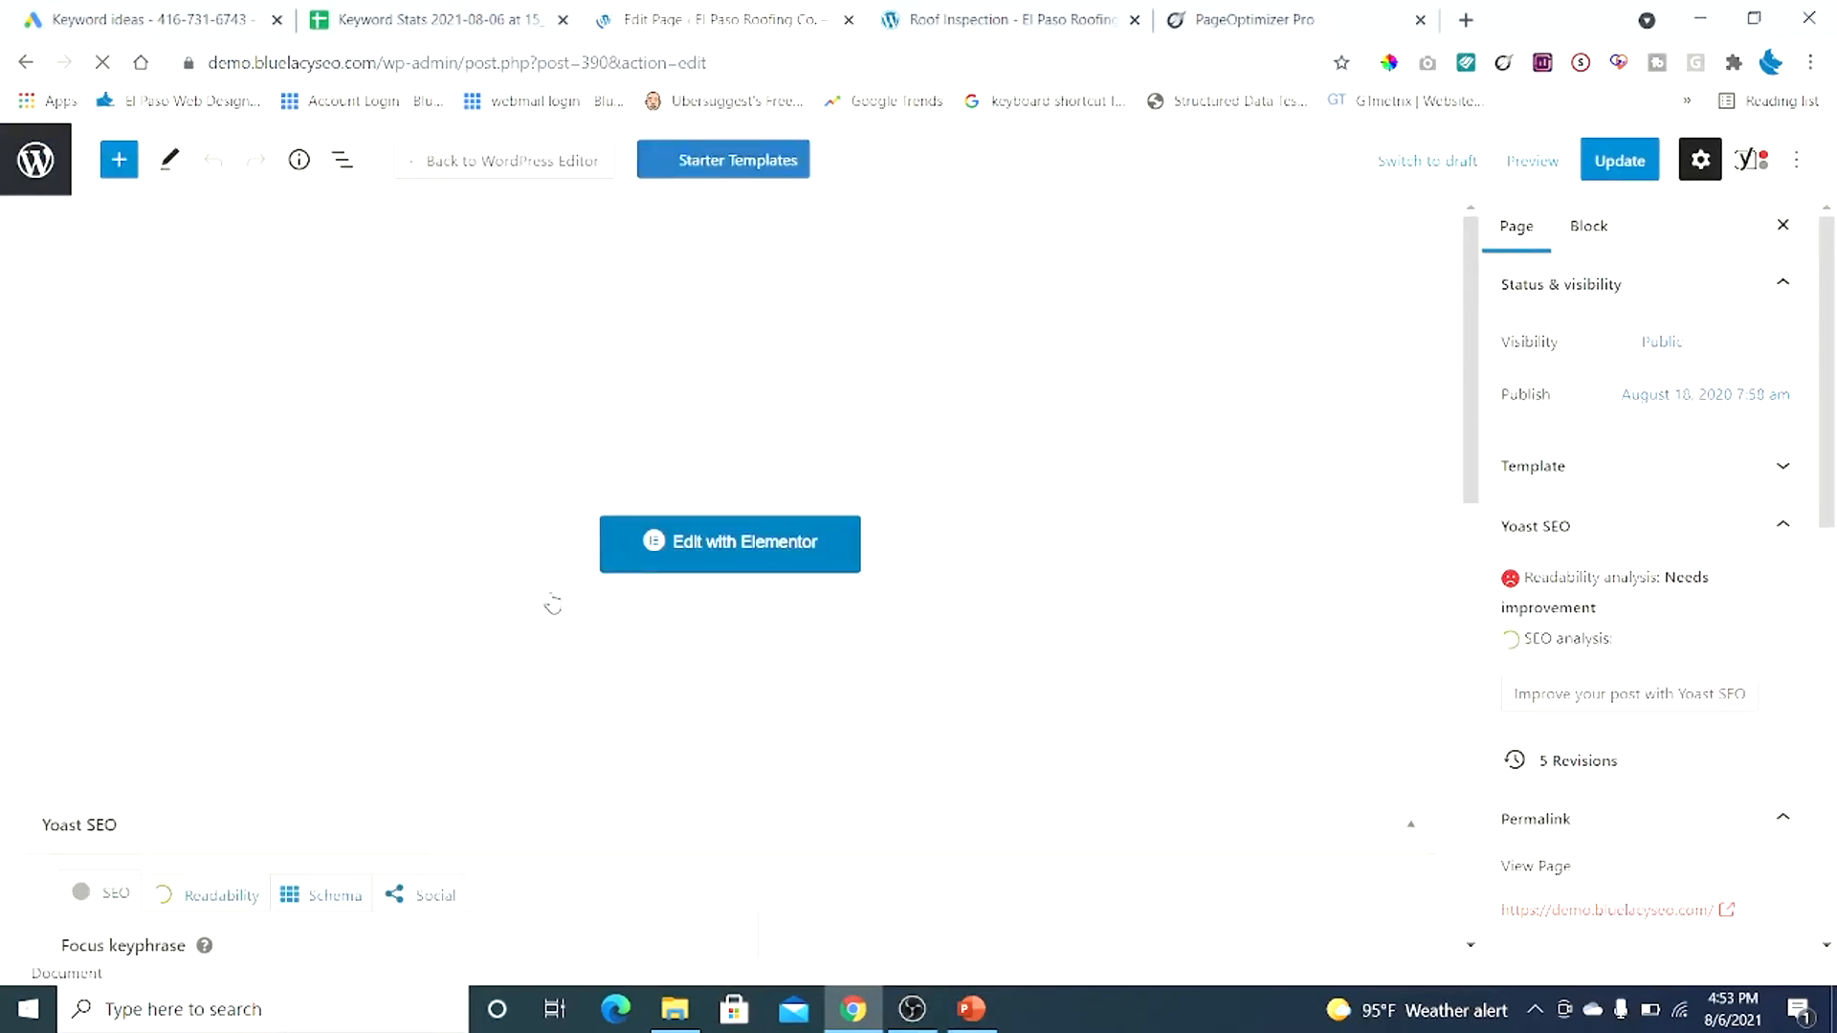
scroll(560, 608, "down", 5)
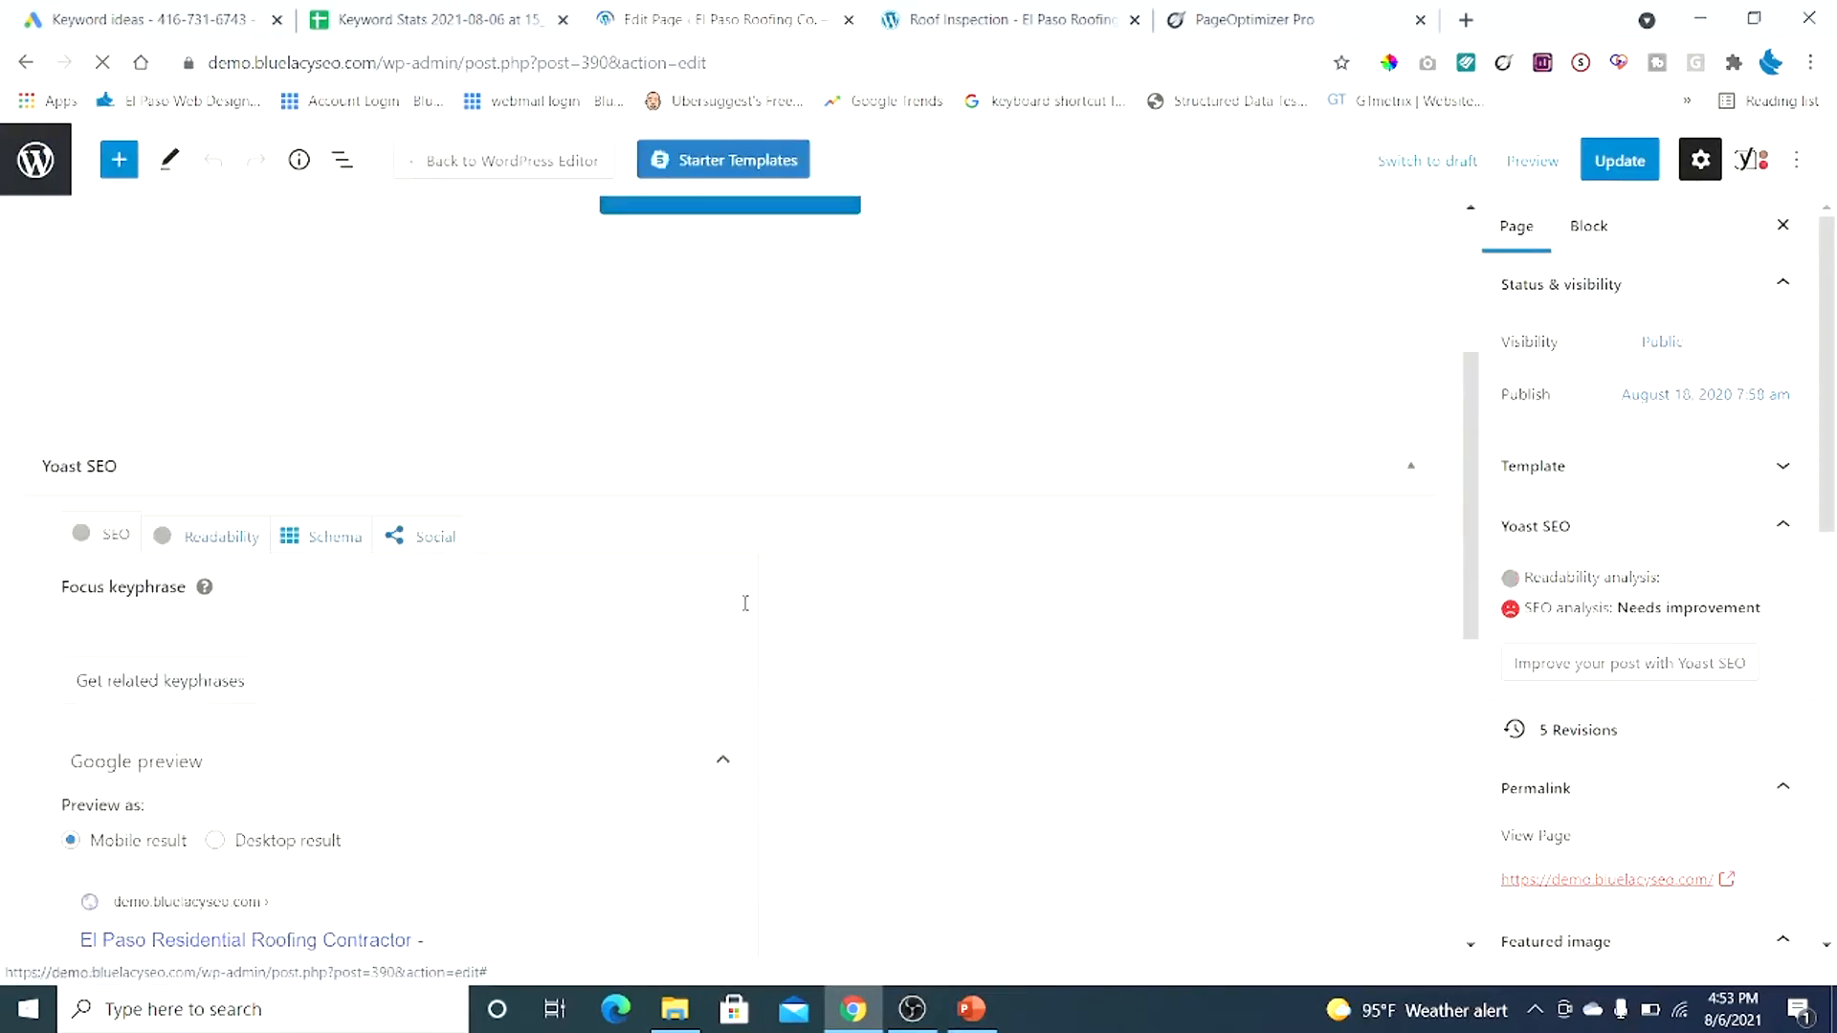
scroll(747, 611, "down", 2)
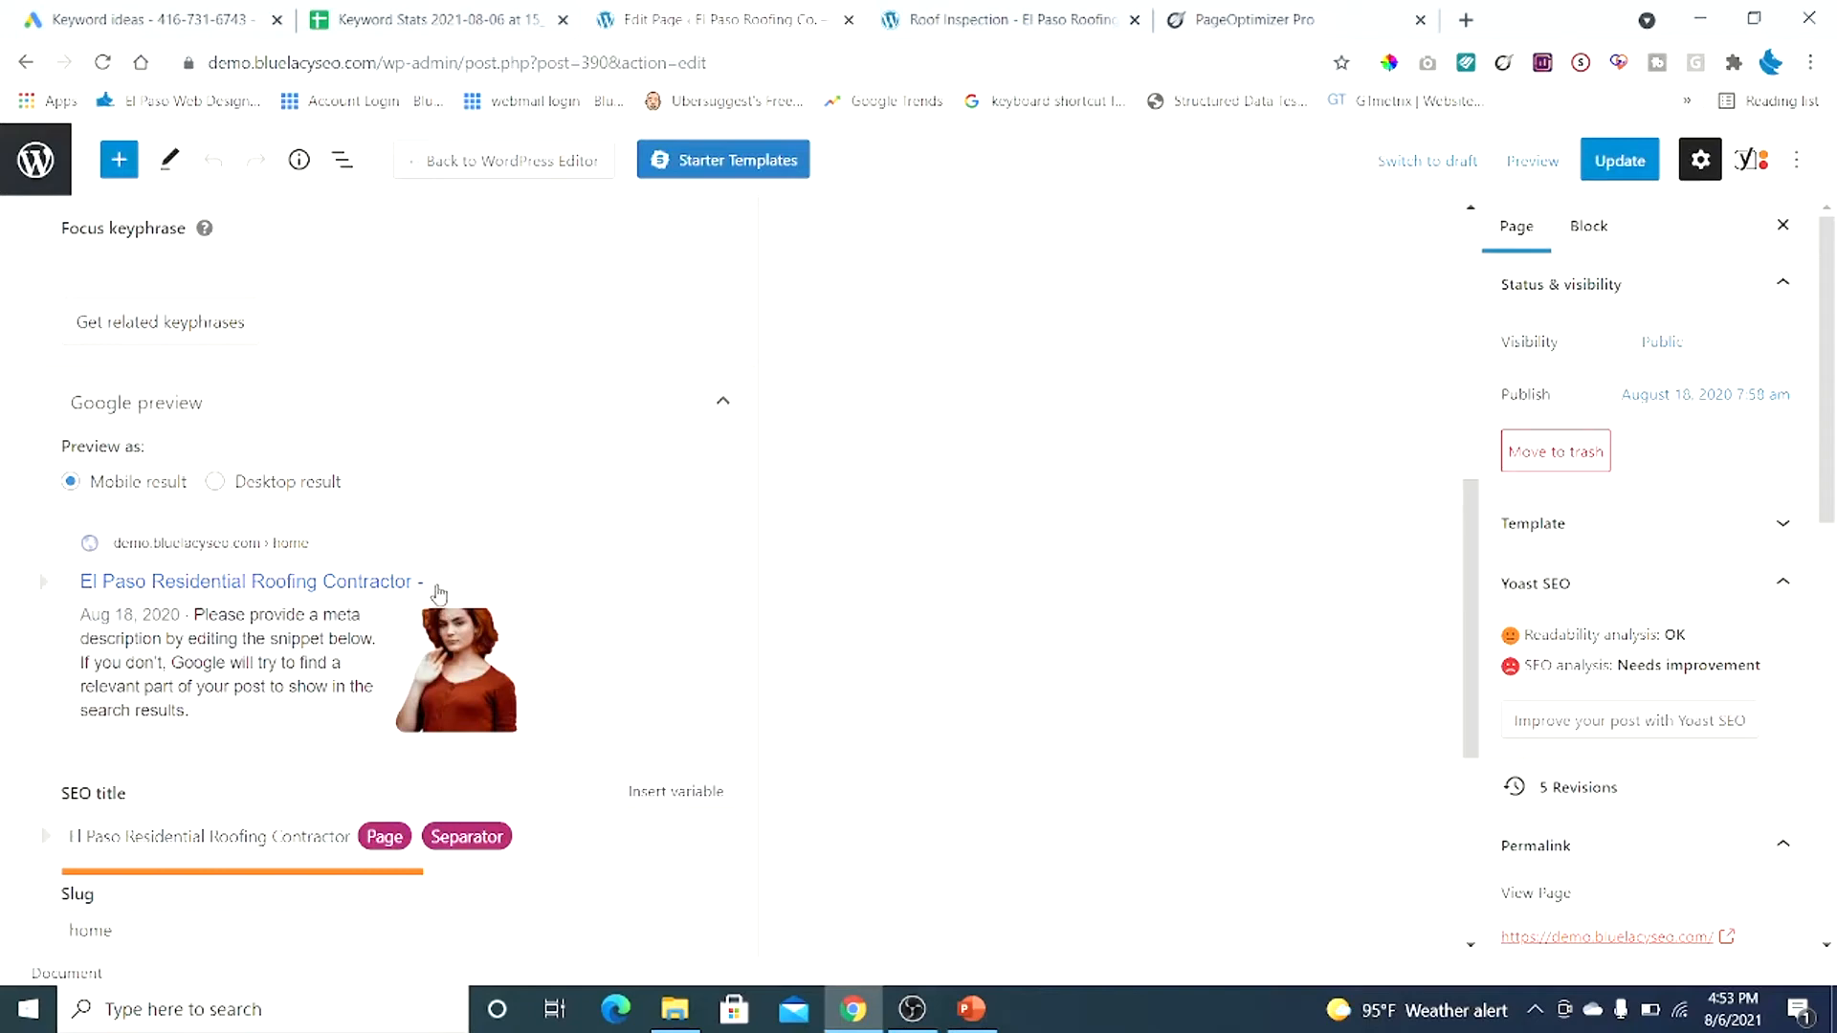
scroll(417, 835, "down", 1)
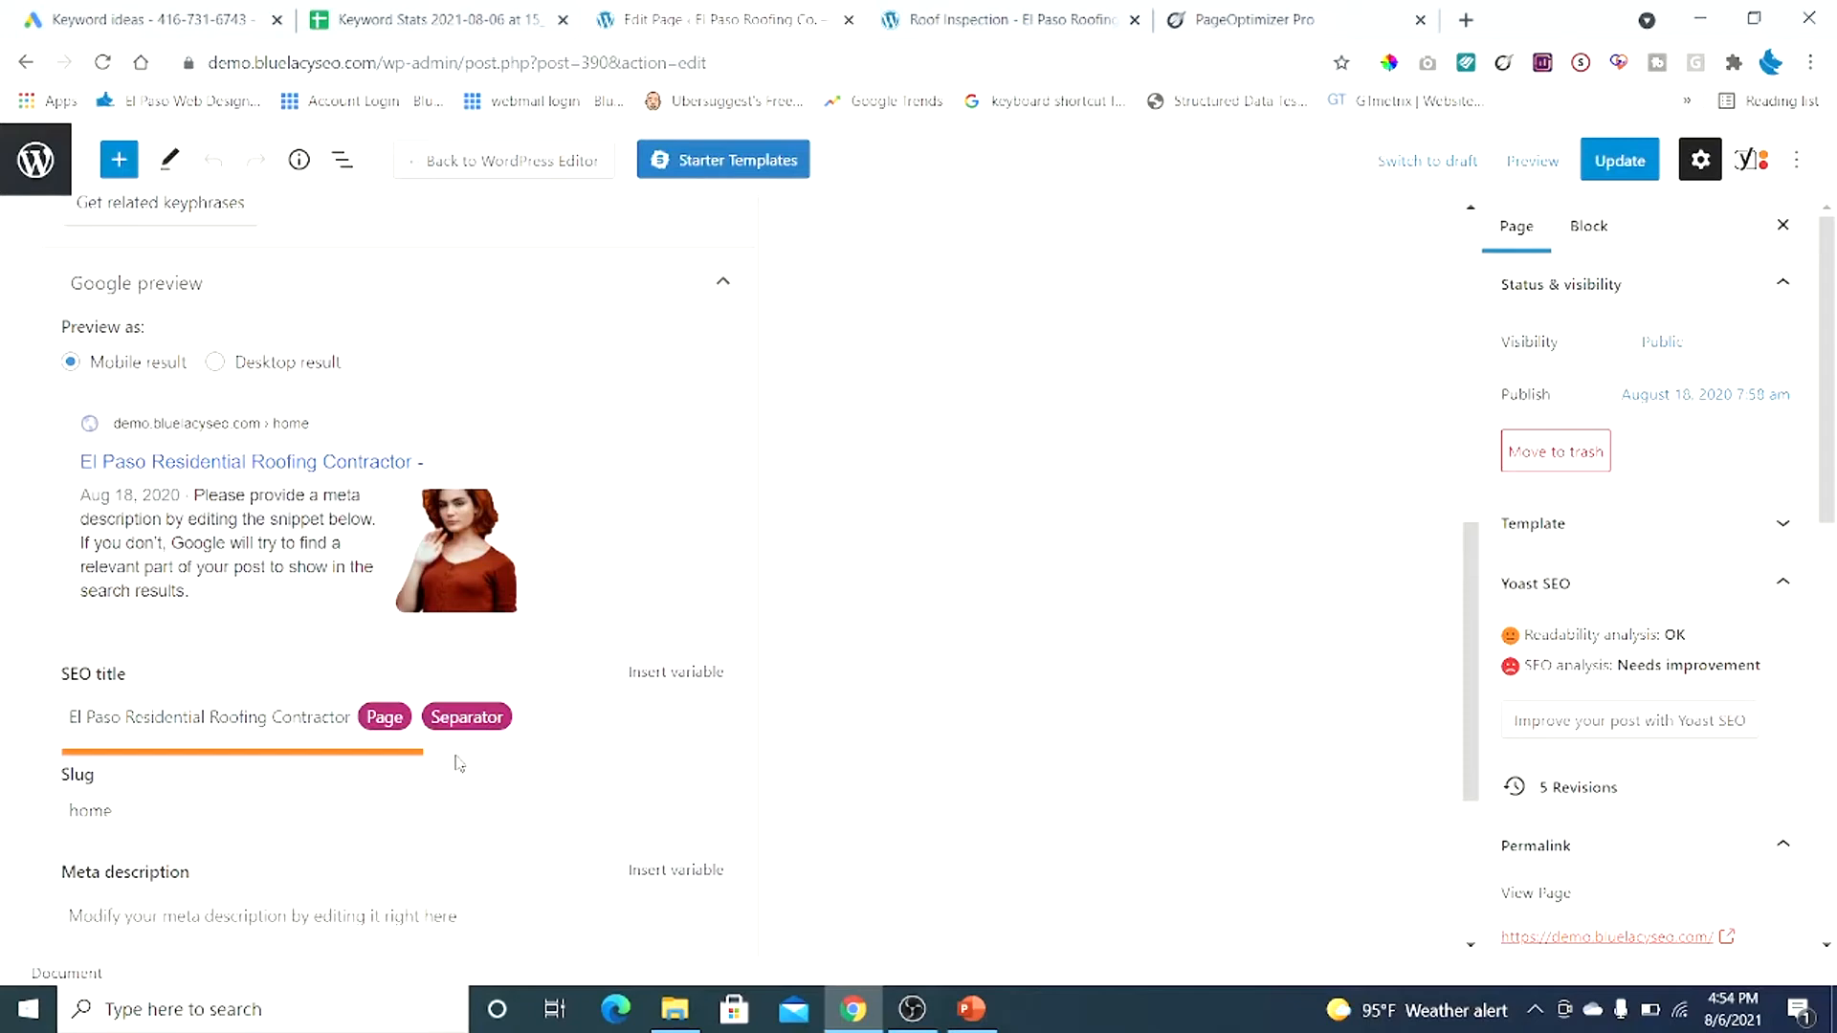
scroll(456, 762, "down", 3)
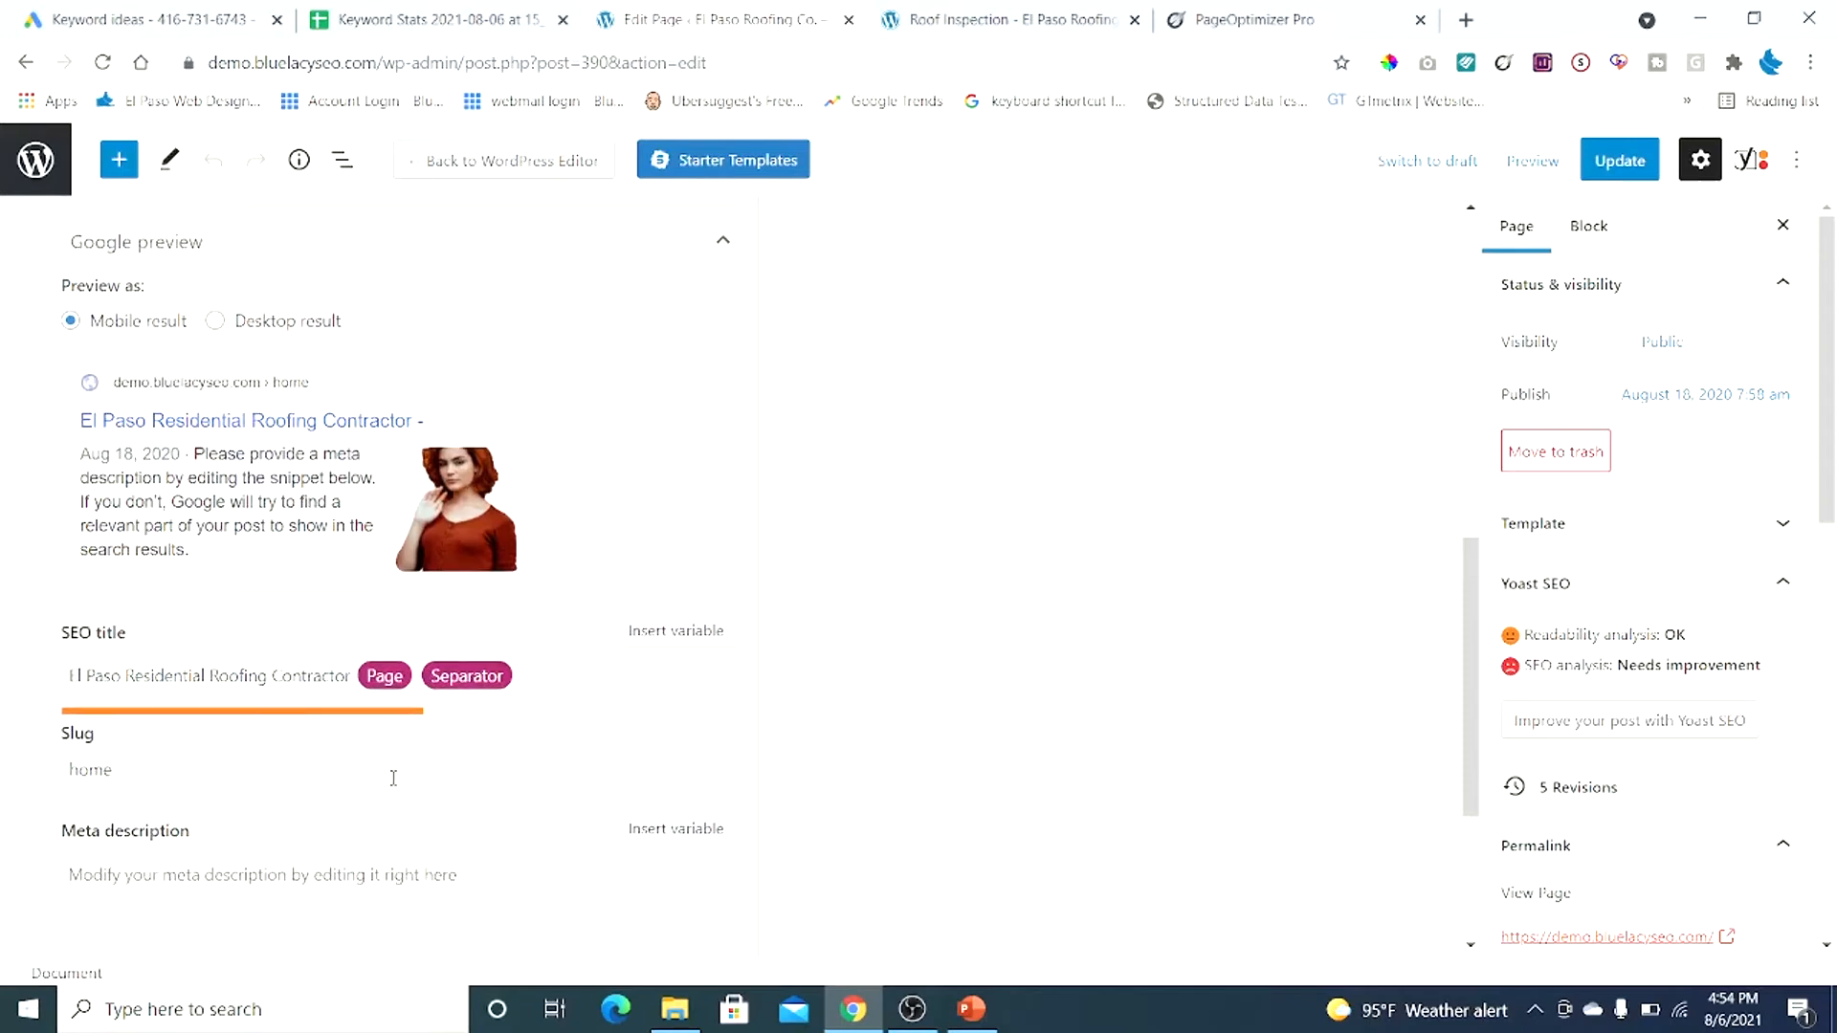
scroll(315, 401, "up", 1)
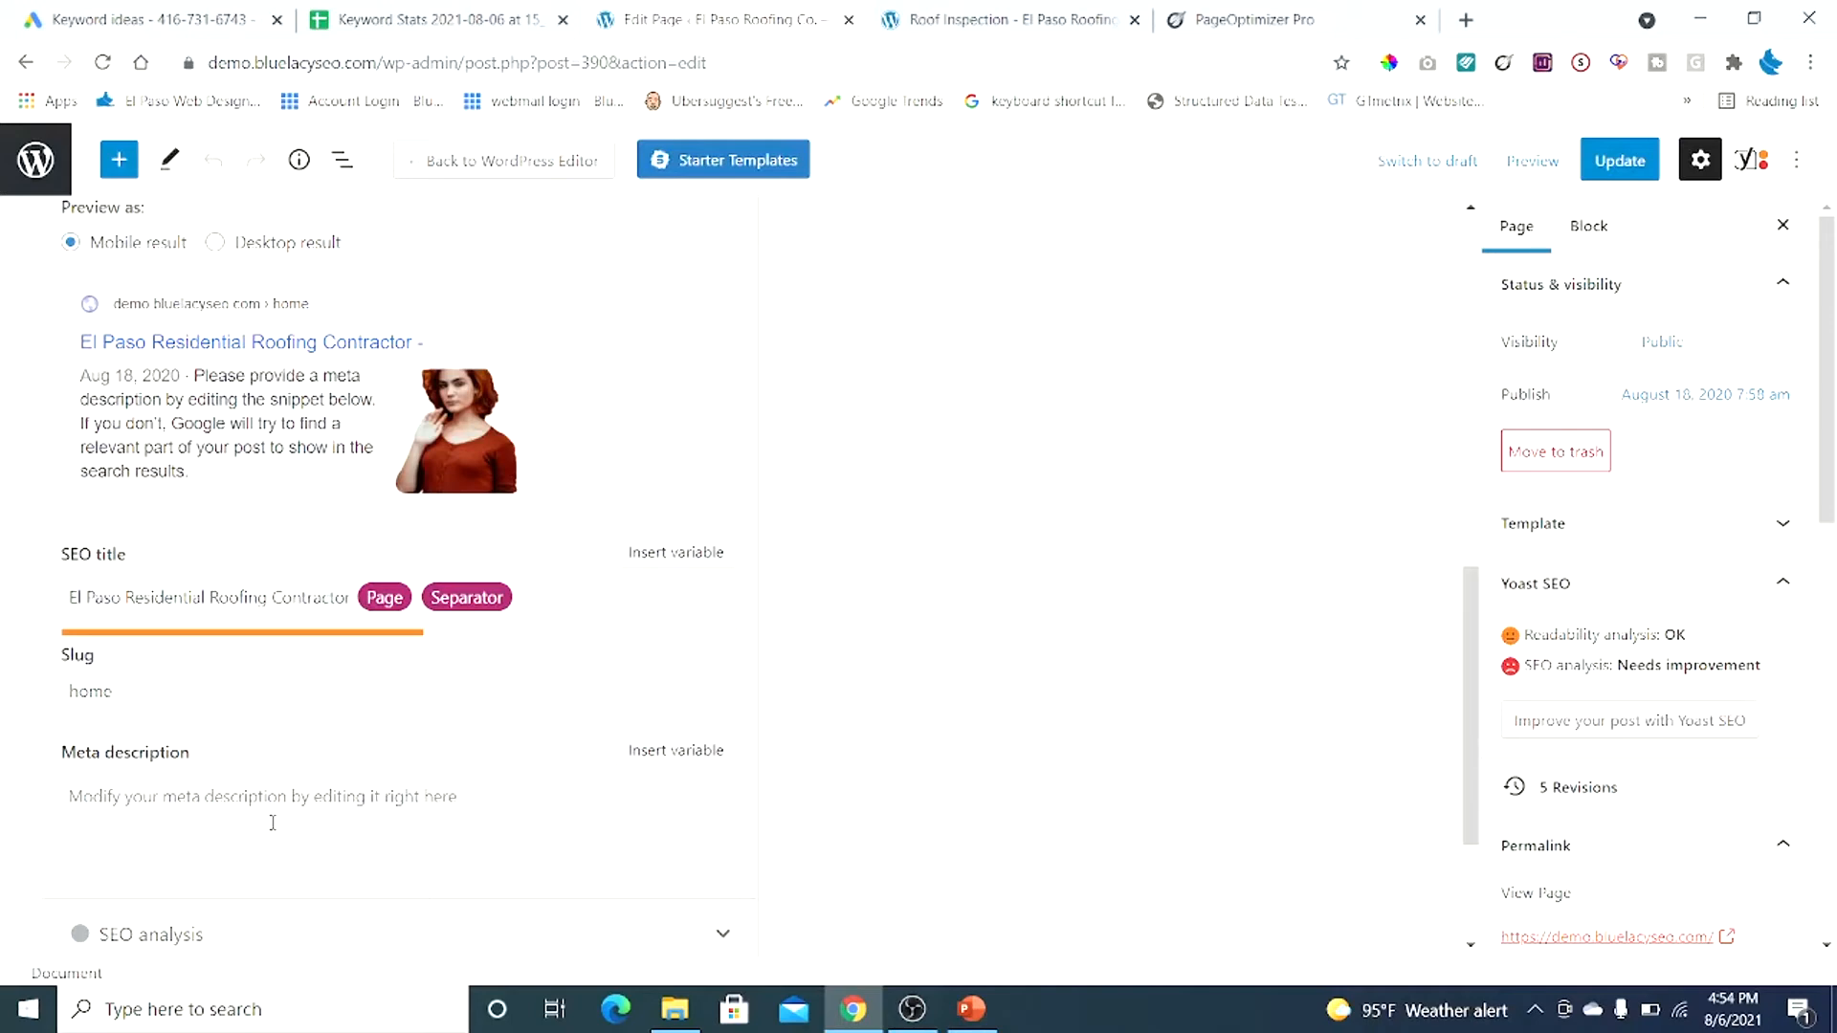
scroll(278, 807, "up", 6)
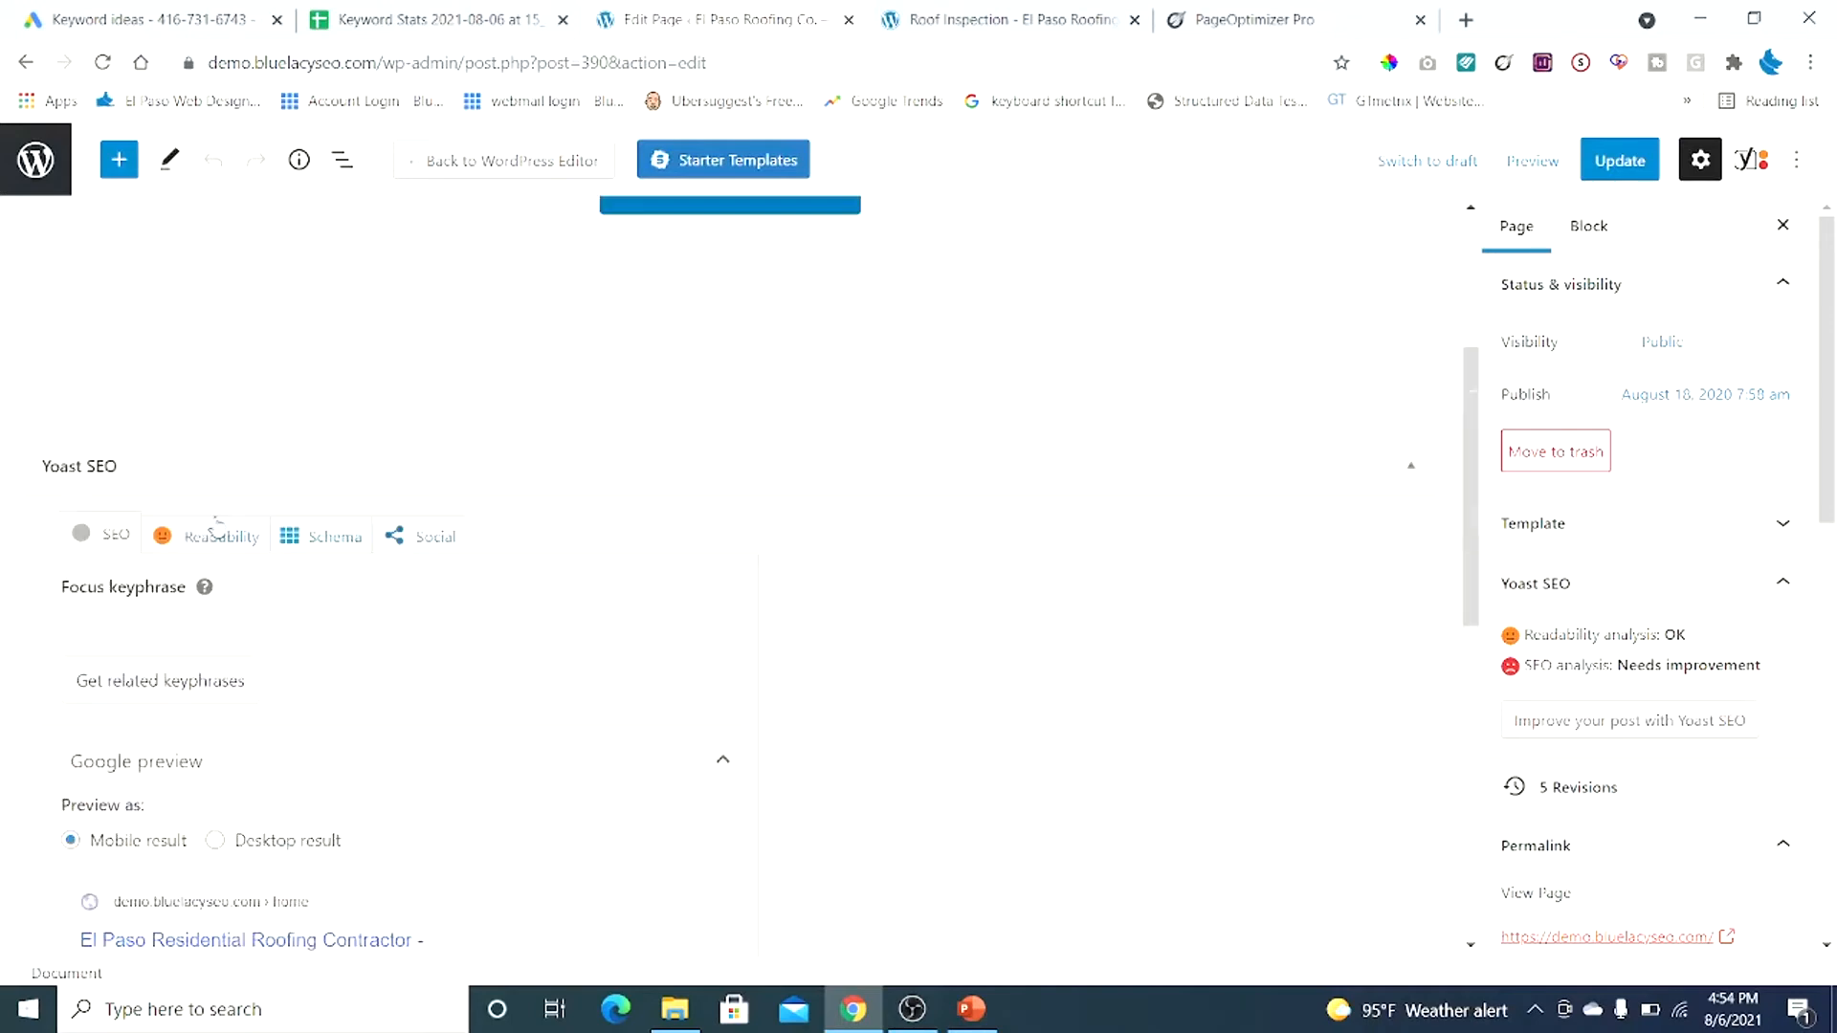
Return to the pages list, open the Residential Roofing page for editing, and review its Yoast SEO title variables, slug and permalink settings
left_click(32, 168)
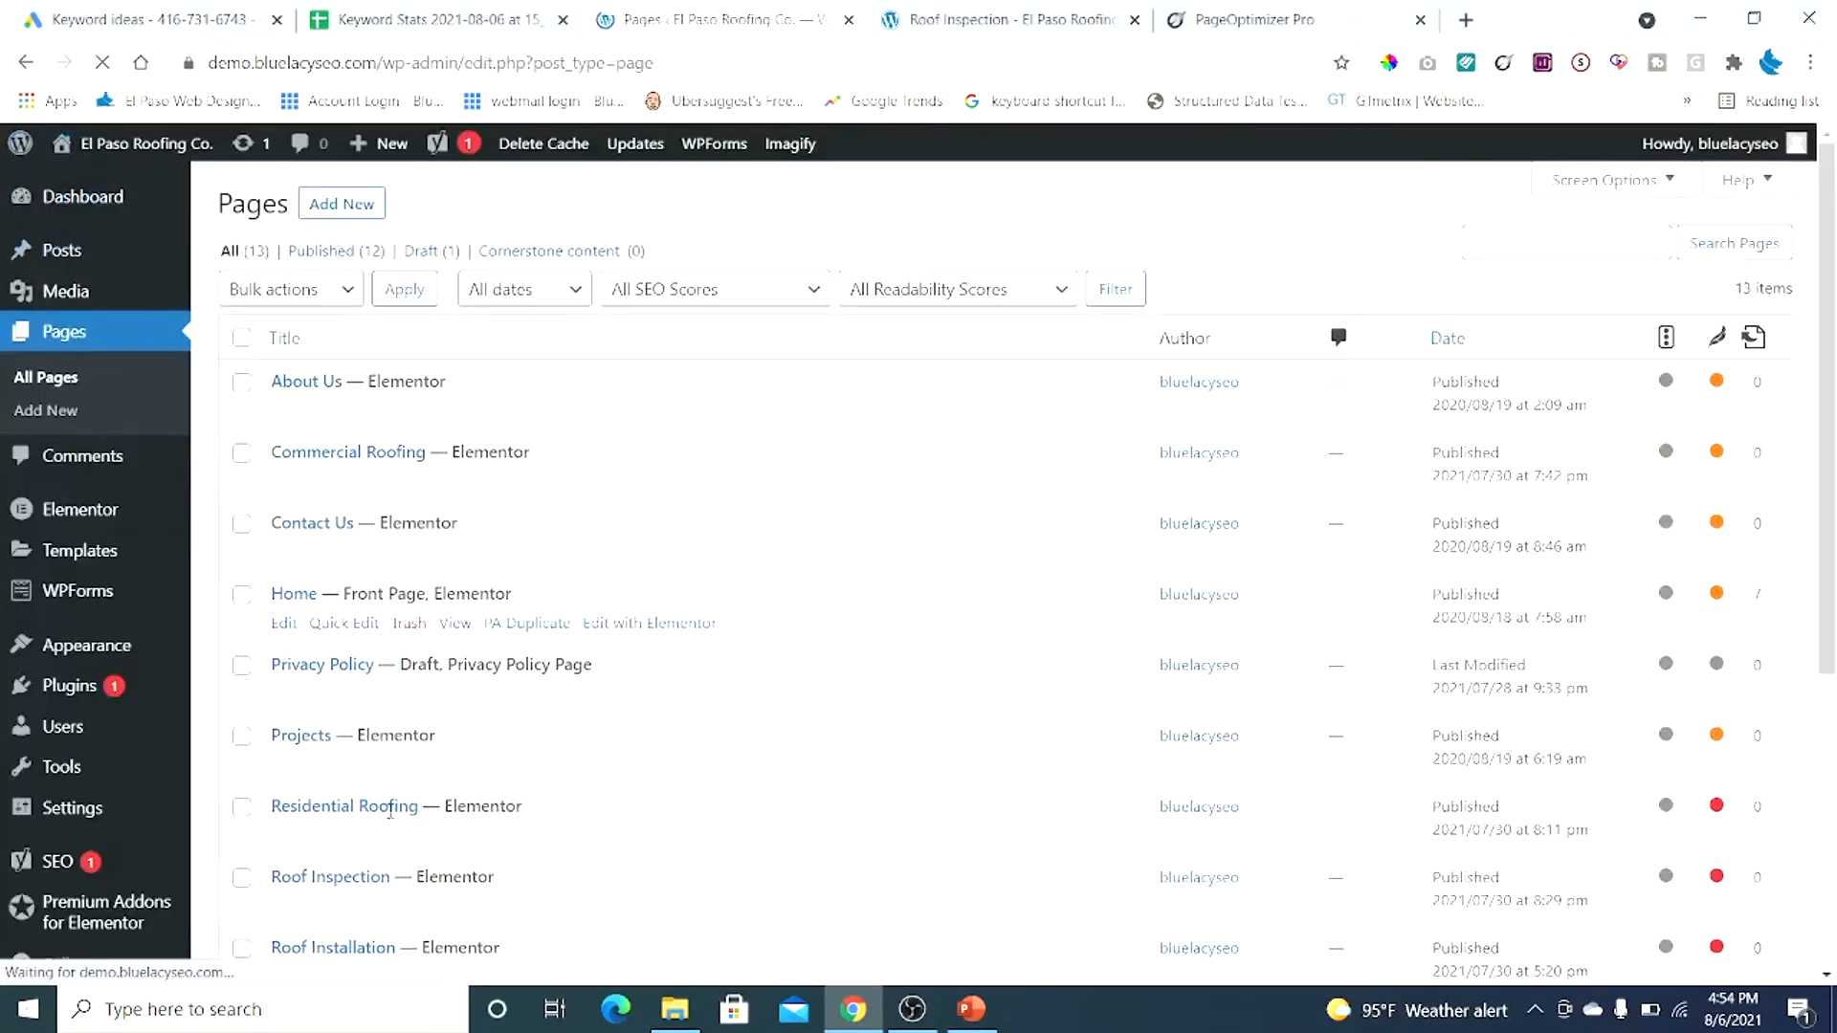
scroll(398, 809, "down", 1)
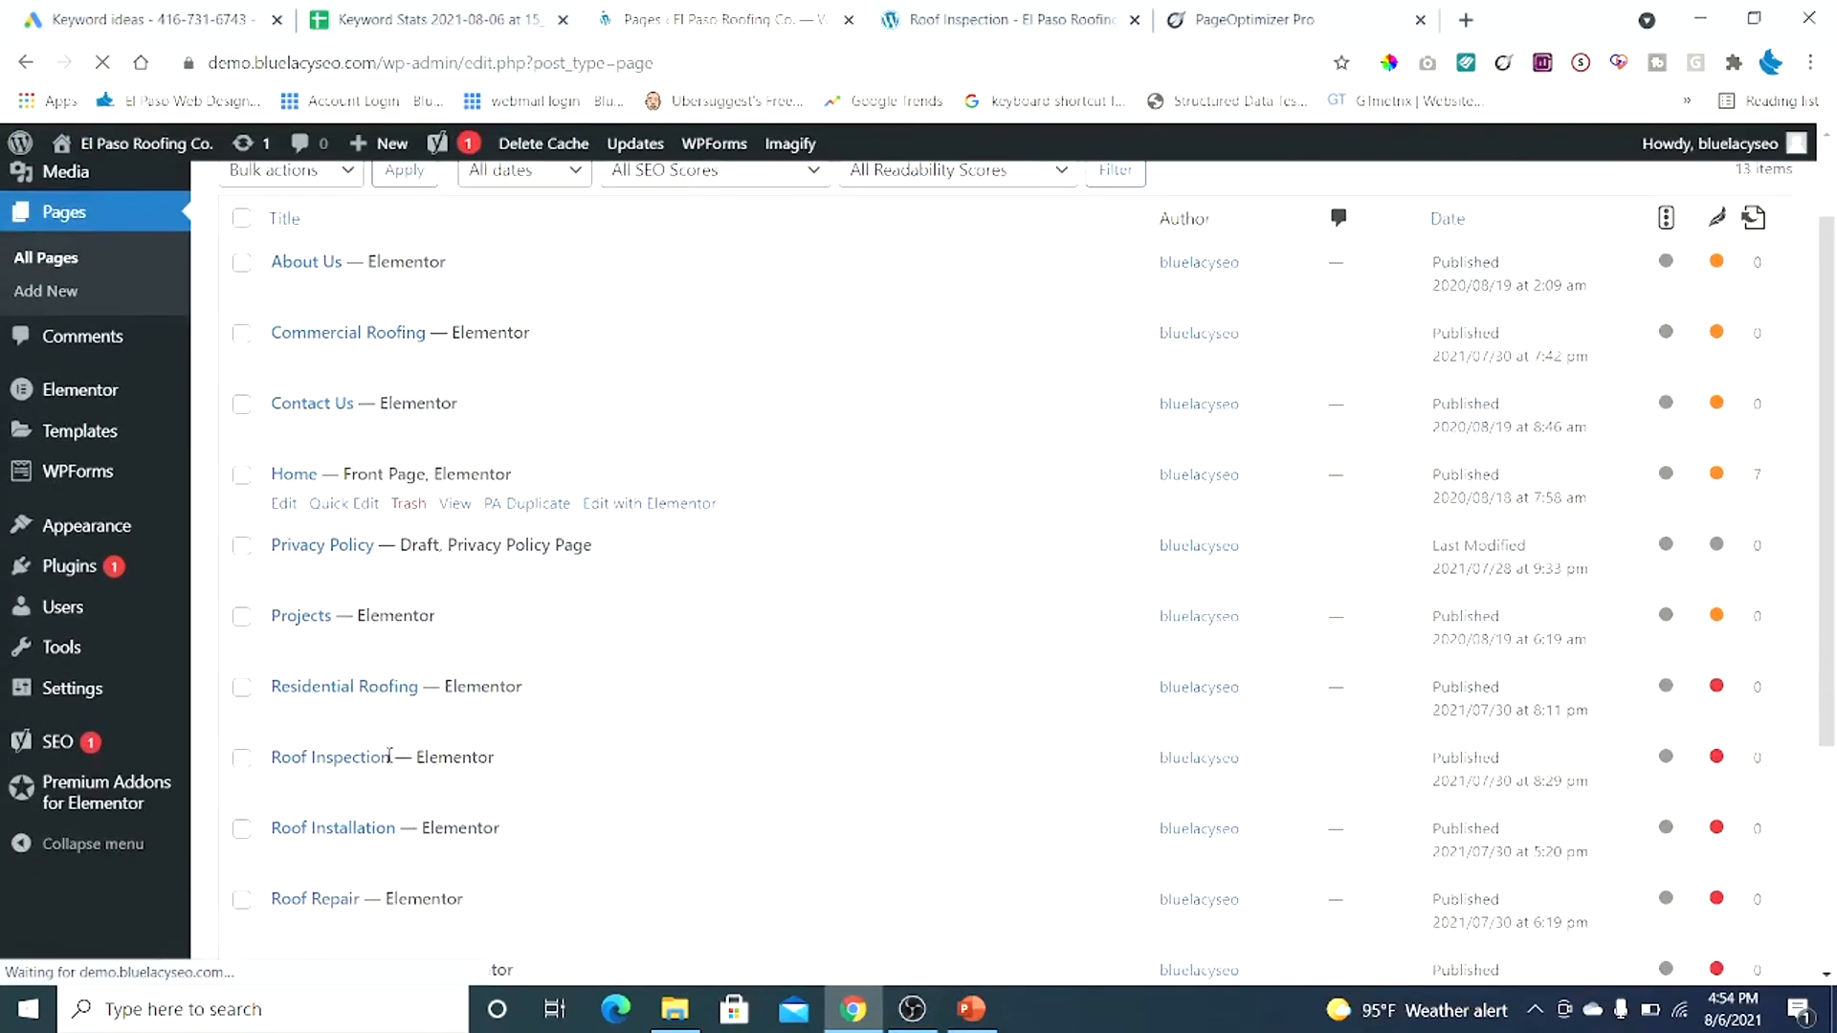
left_click(363, 689)
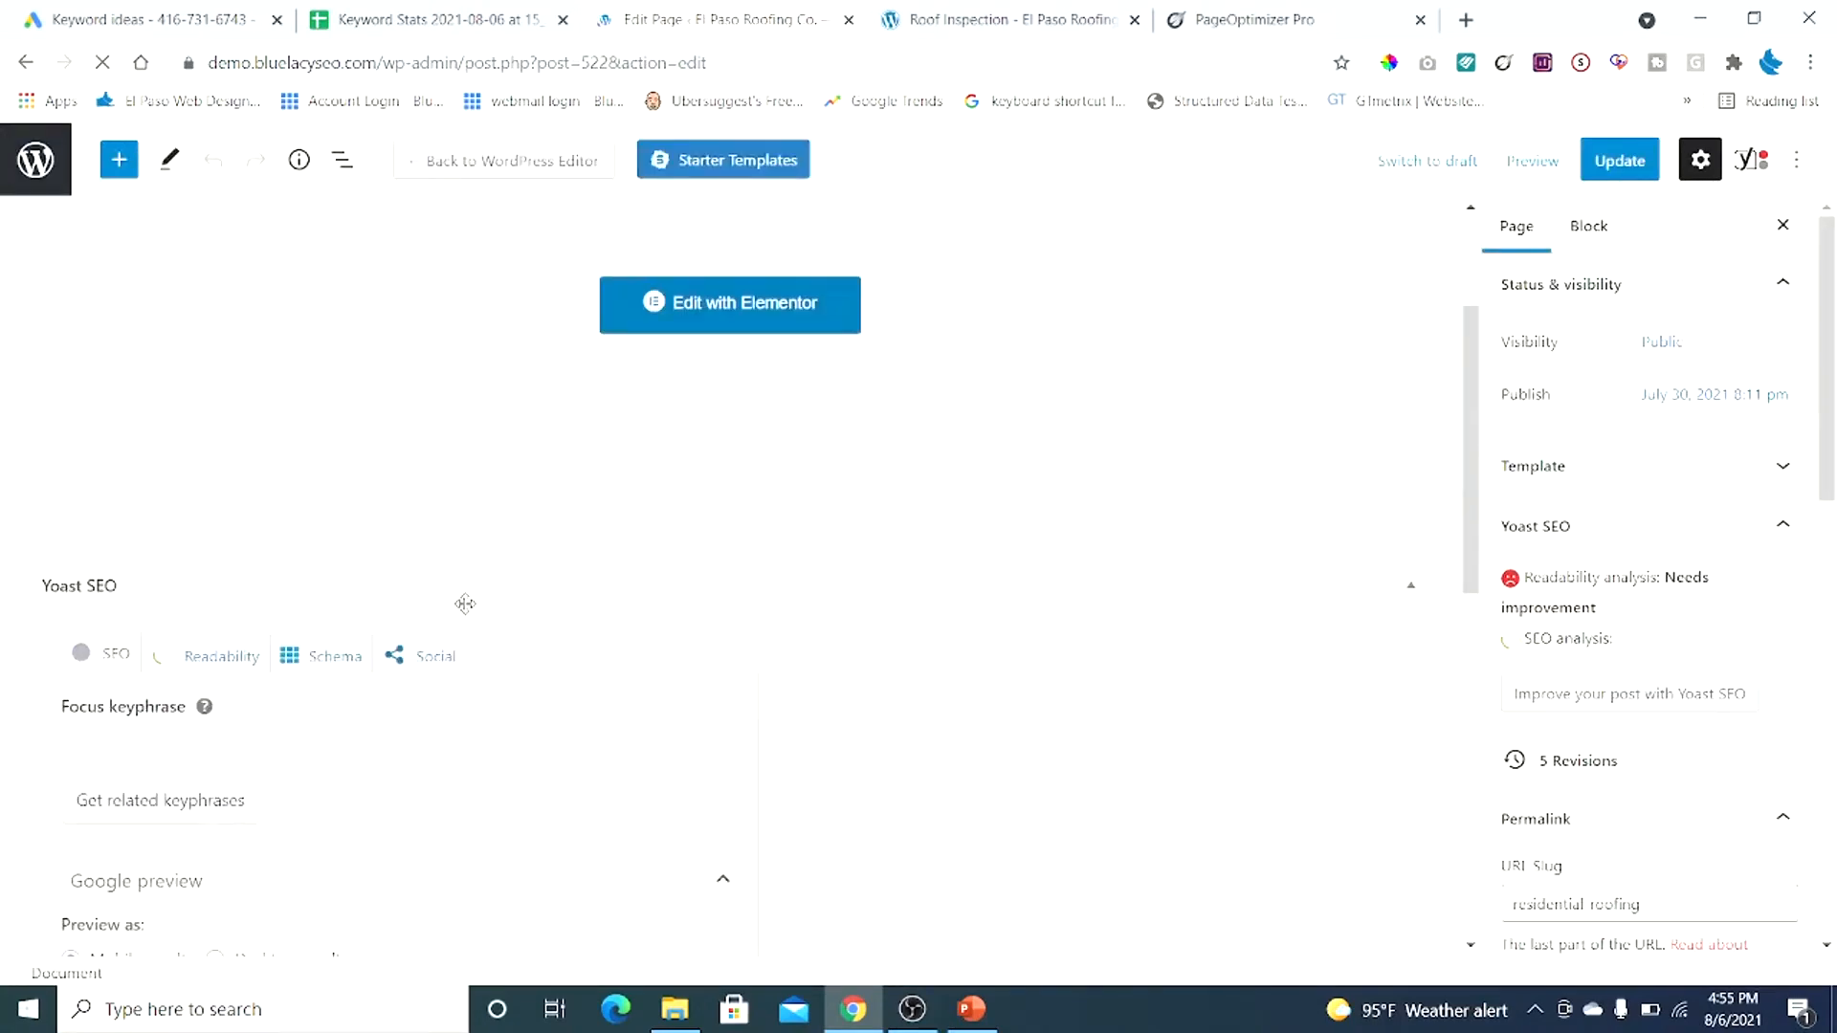
scroll(468, 613, "down", 2)
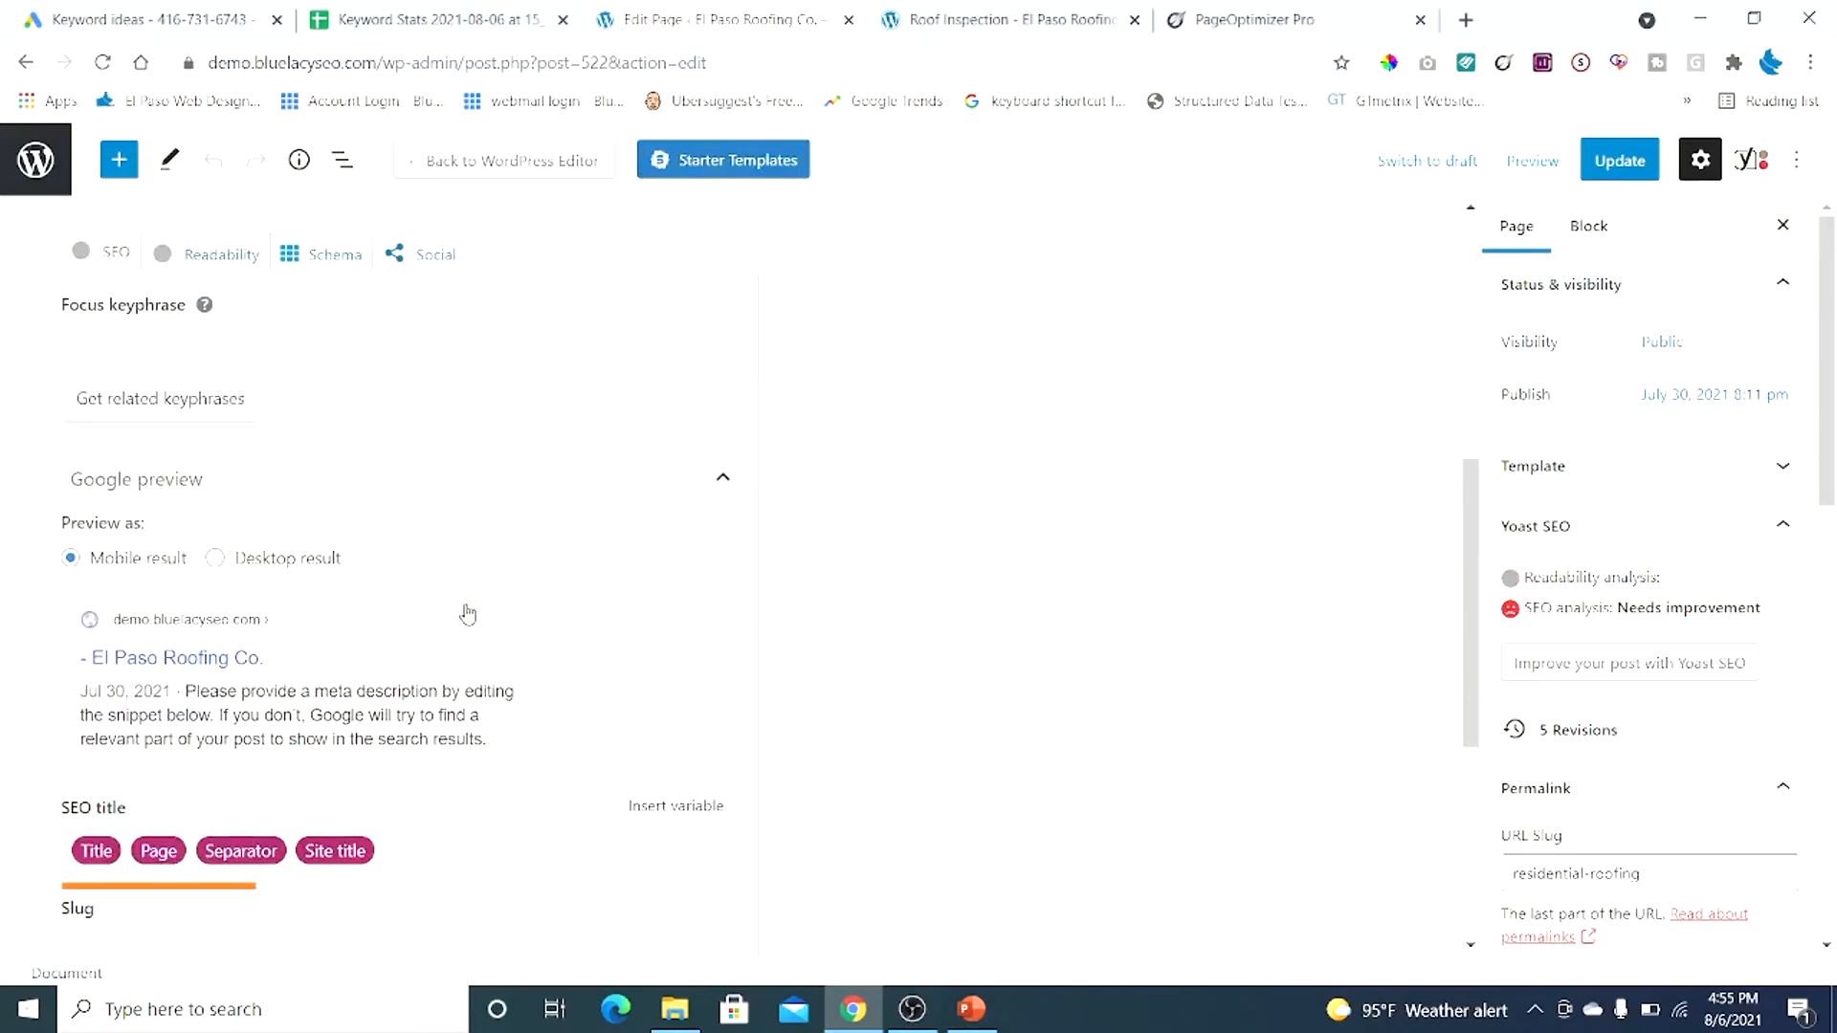
scroll(77, 669, "down", 2)
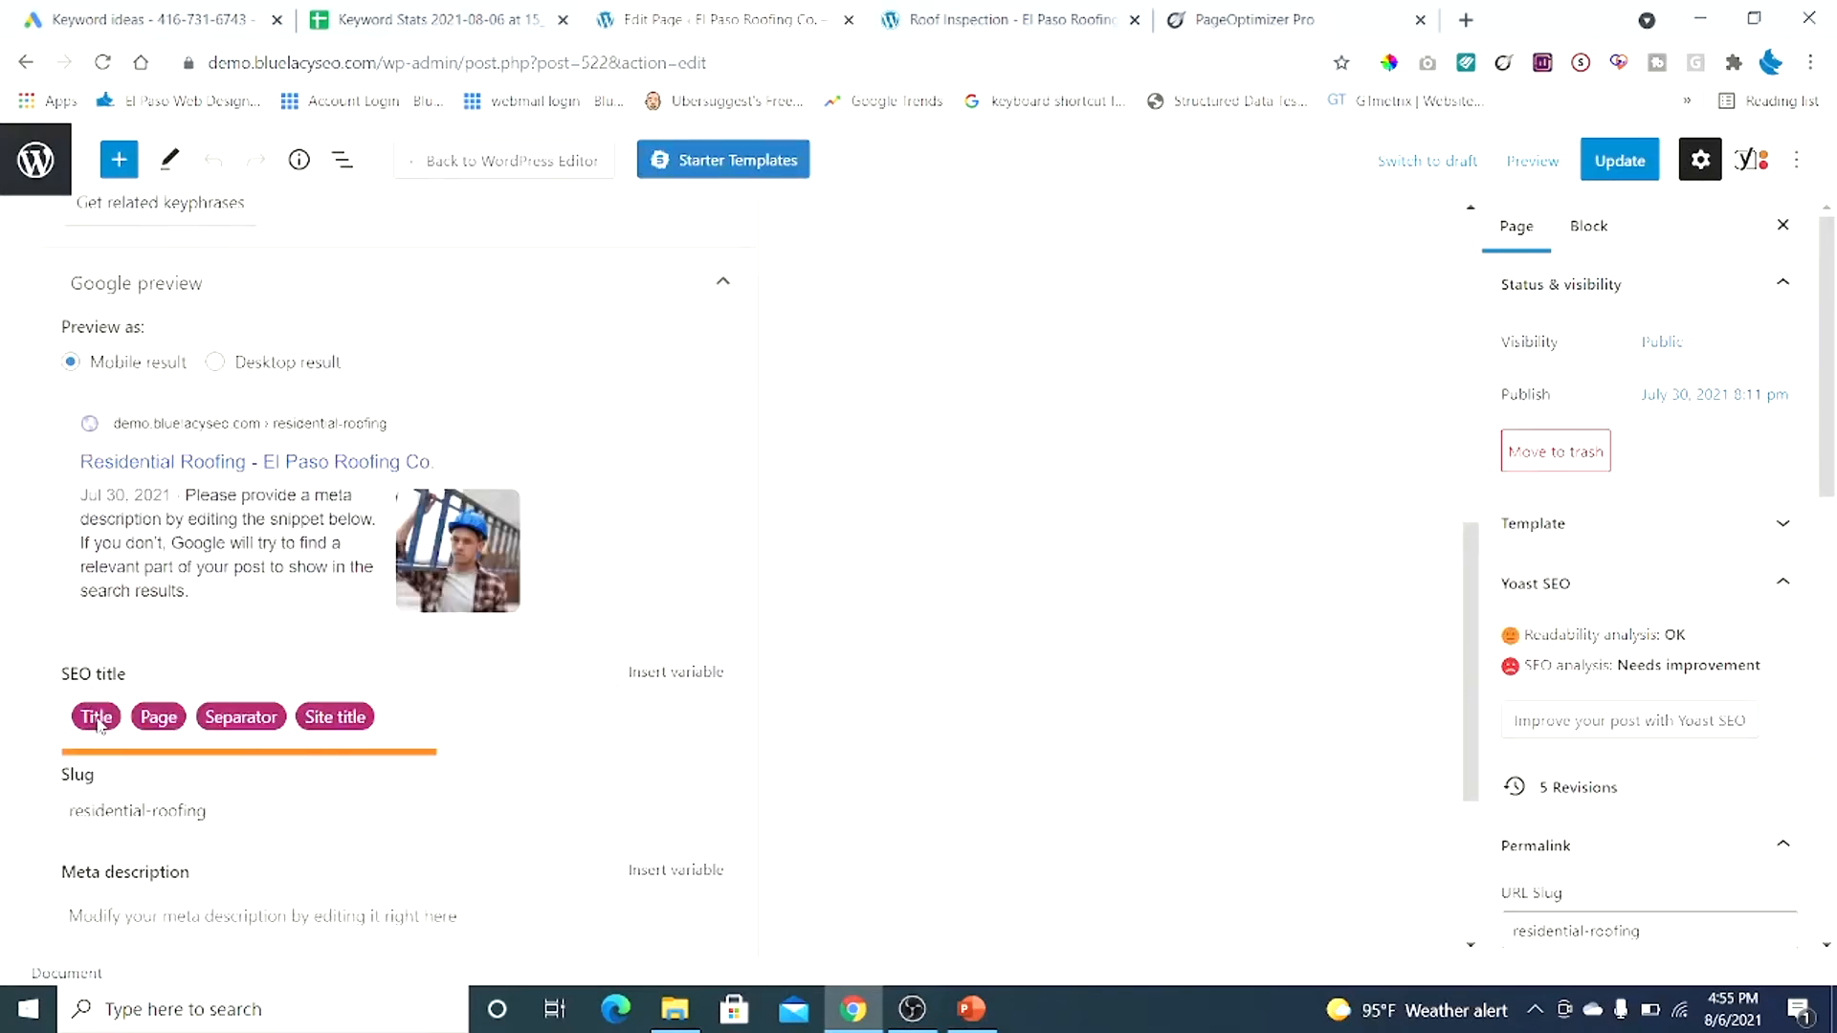
double_click(97, 718)
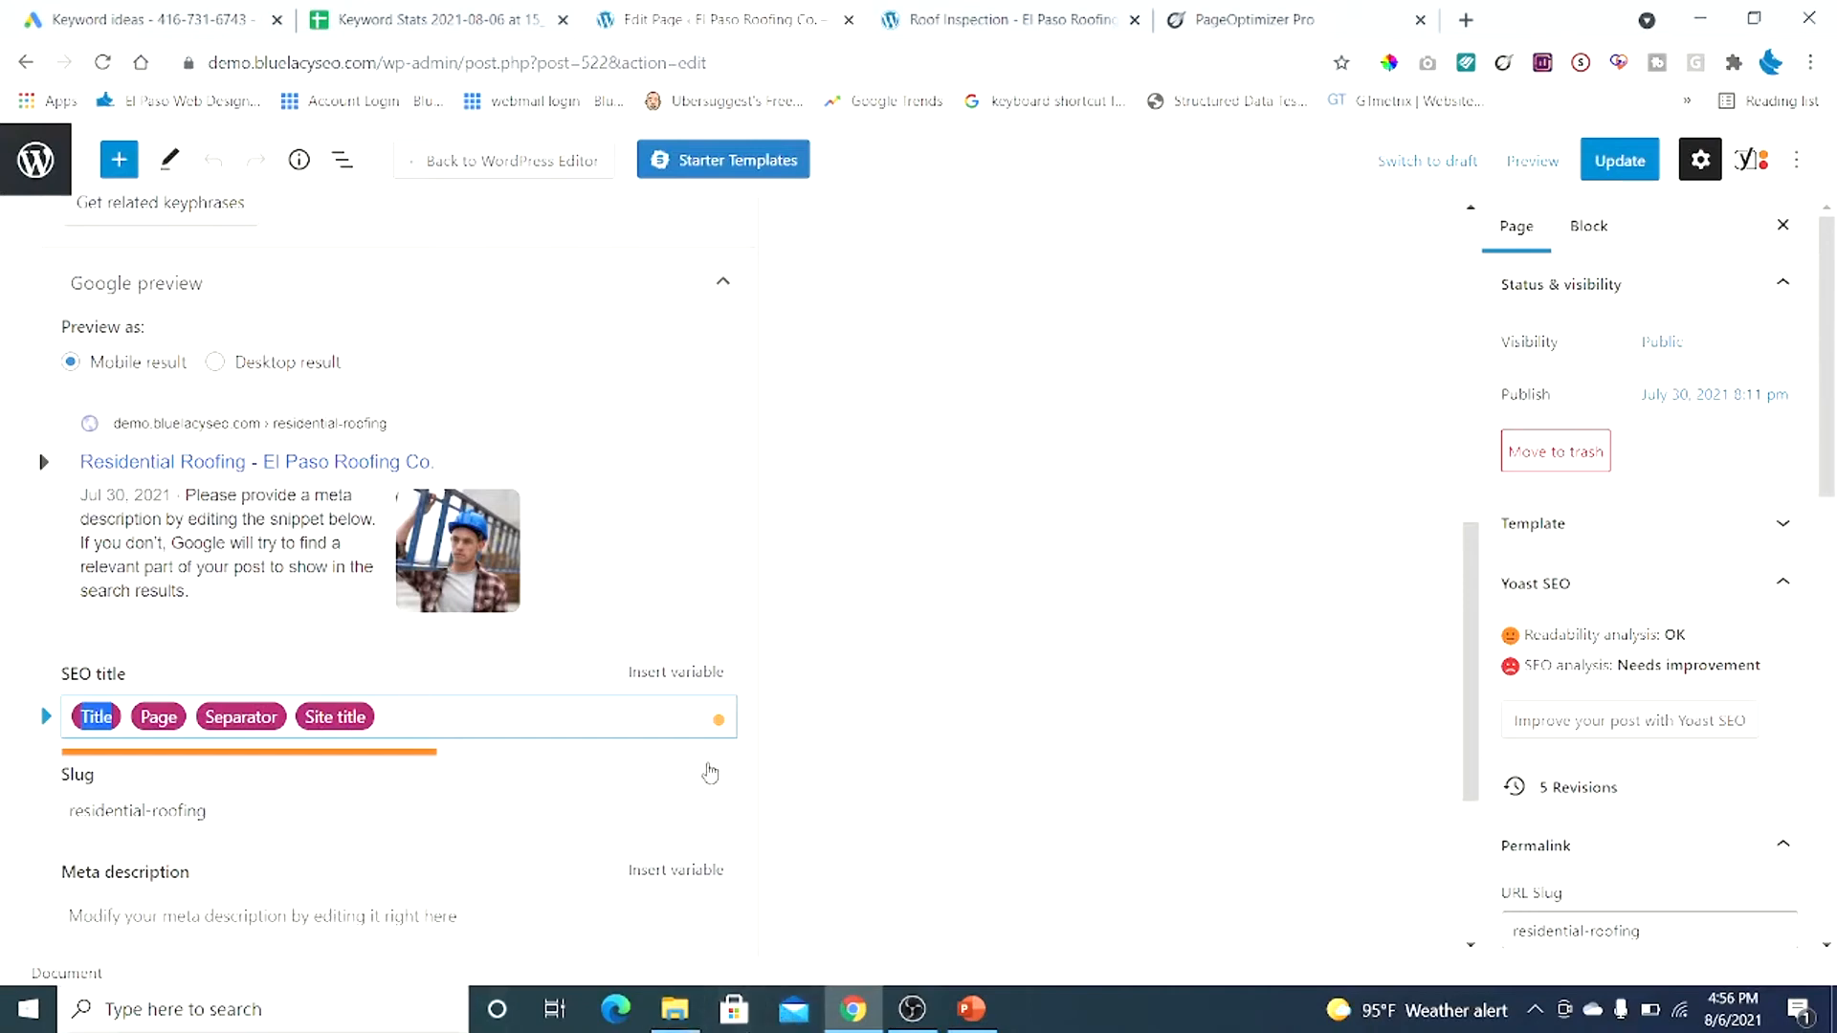
scroll(1829, 469, "down", 2)
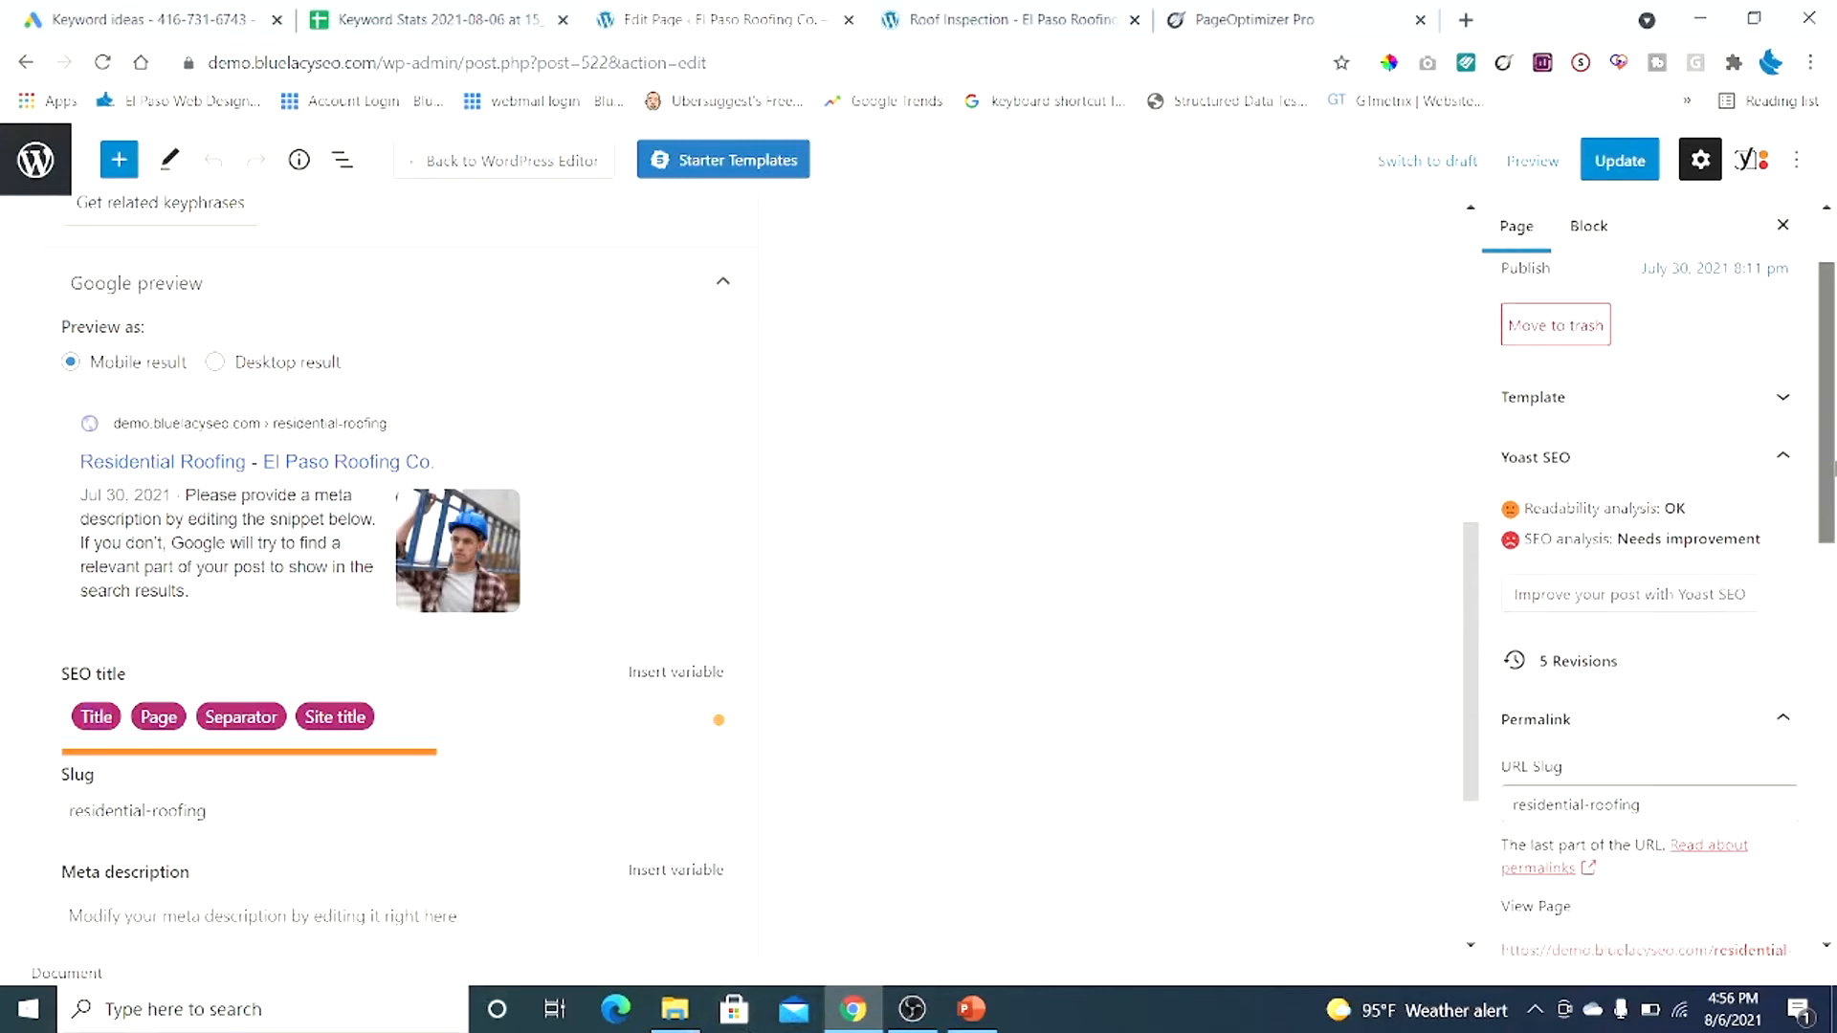
Check the Residential Roofing page's URL slug and permalink against its Google preview in the page editor
scroll(1832, 468, "down", 1)
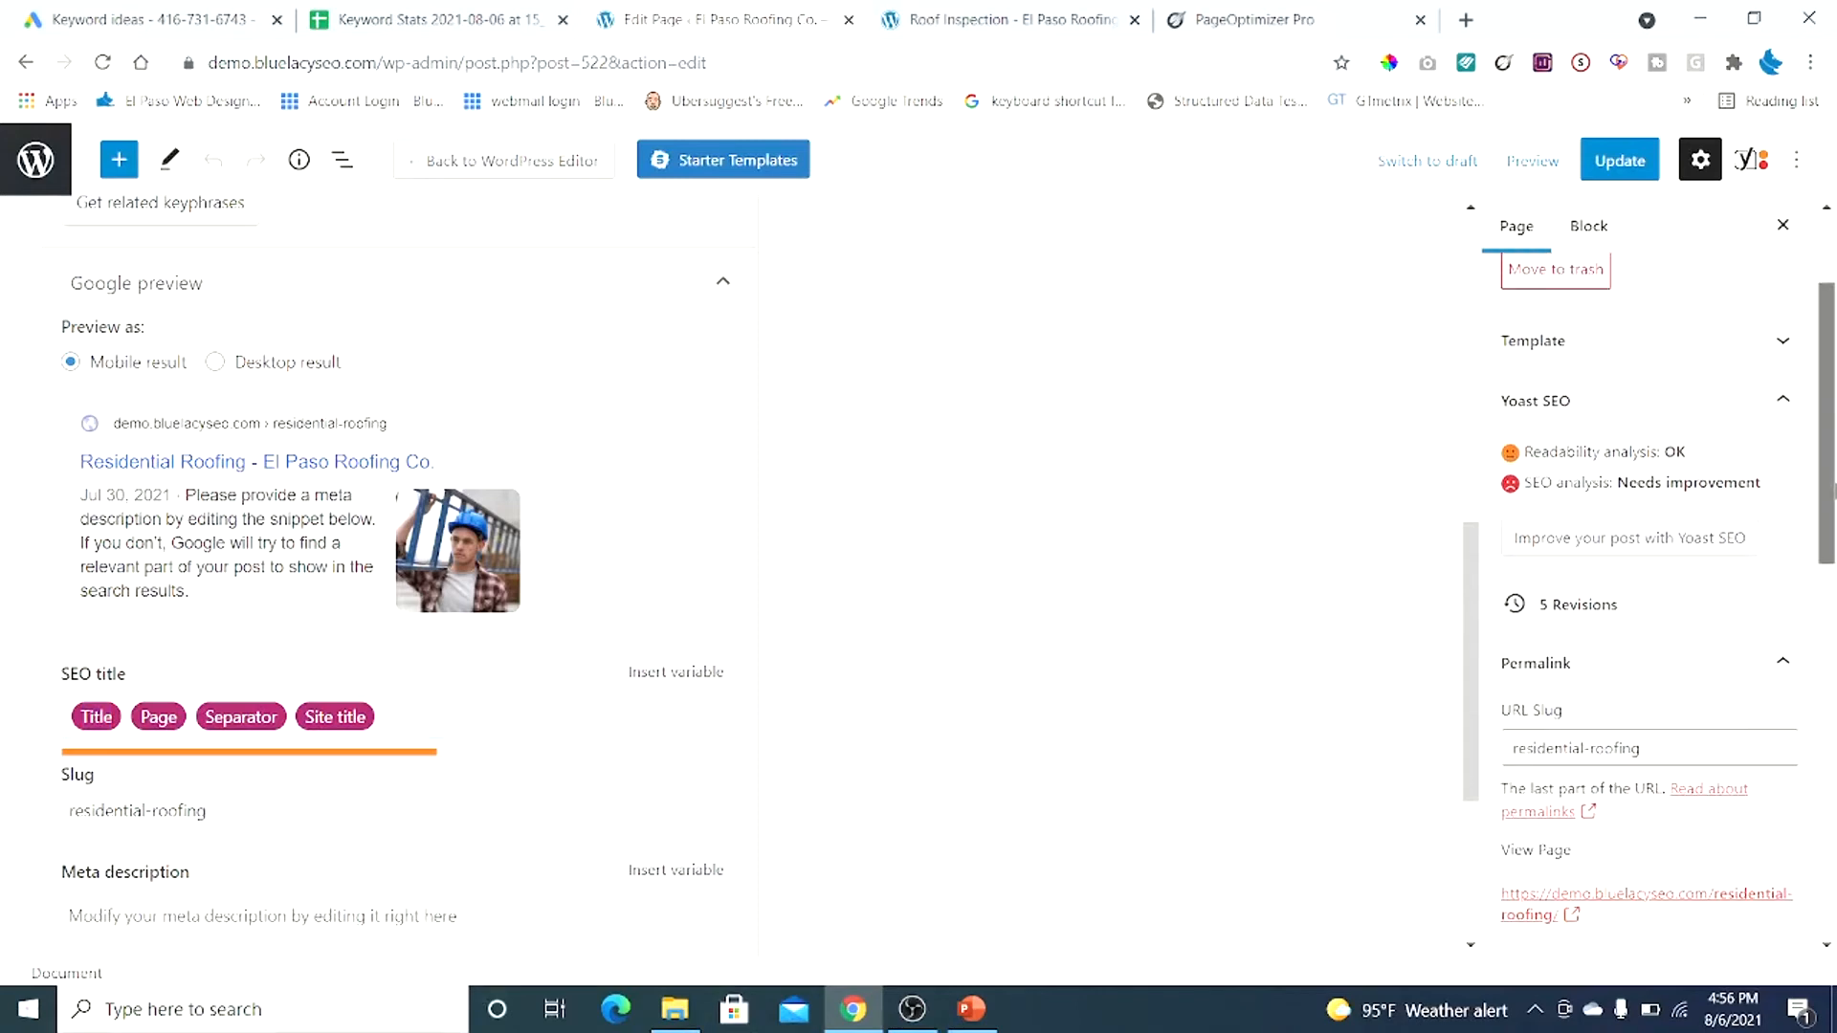
scroll(1832, 488, "down", 1)
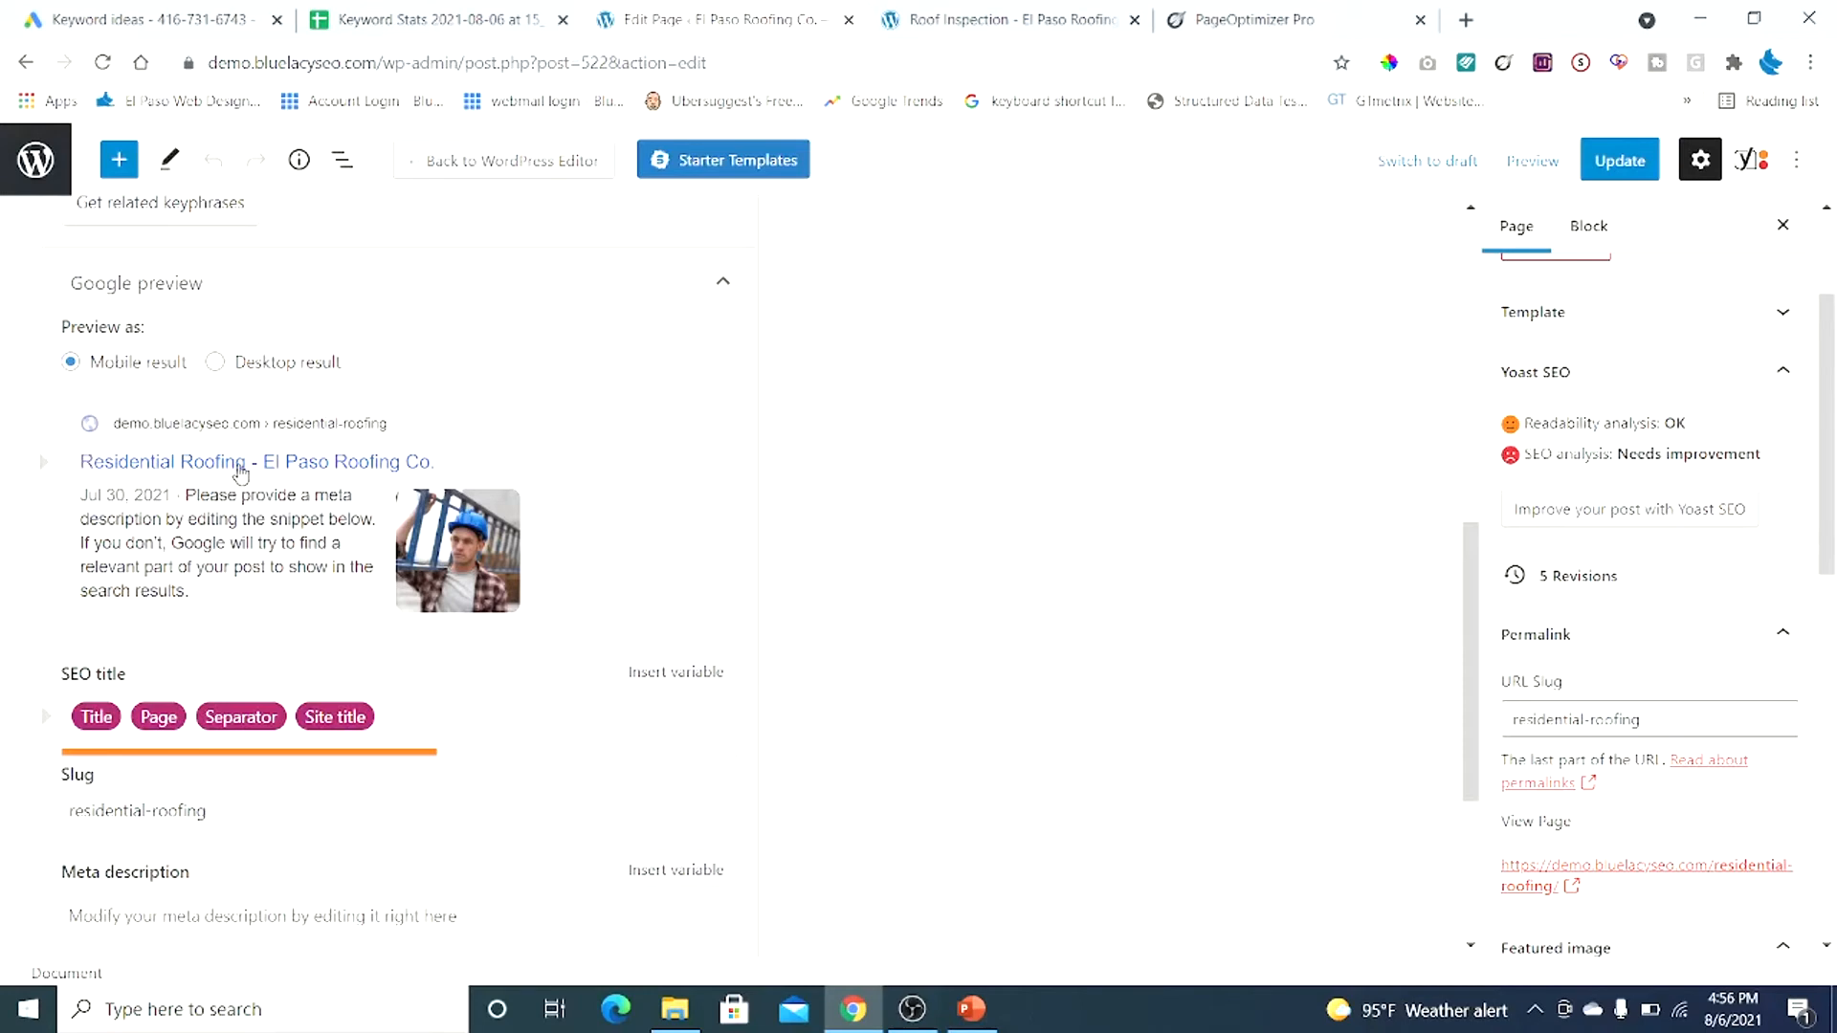
scroll(727, 567, "up", 9)
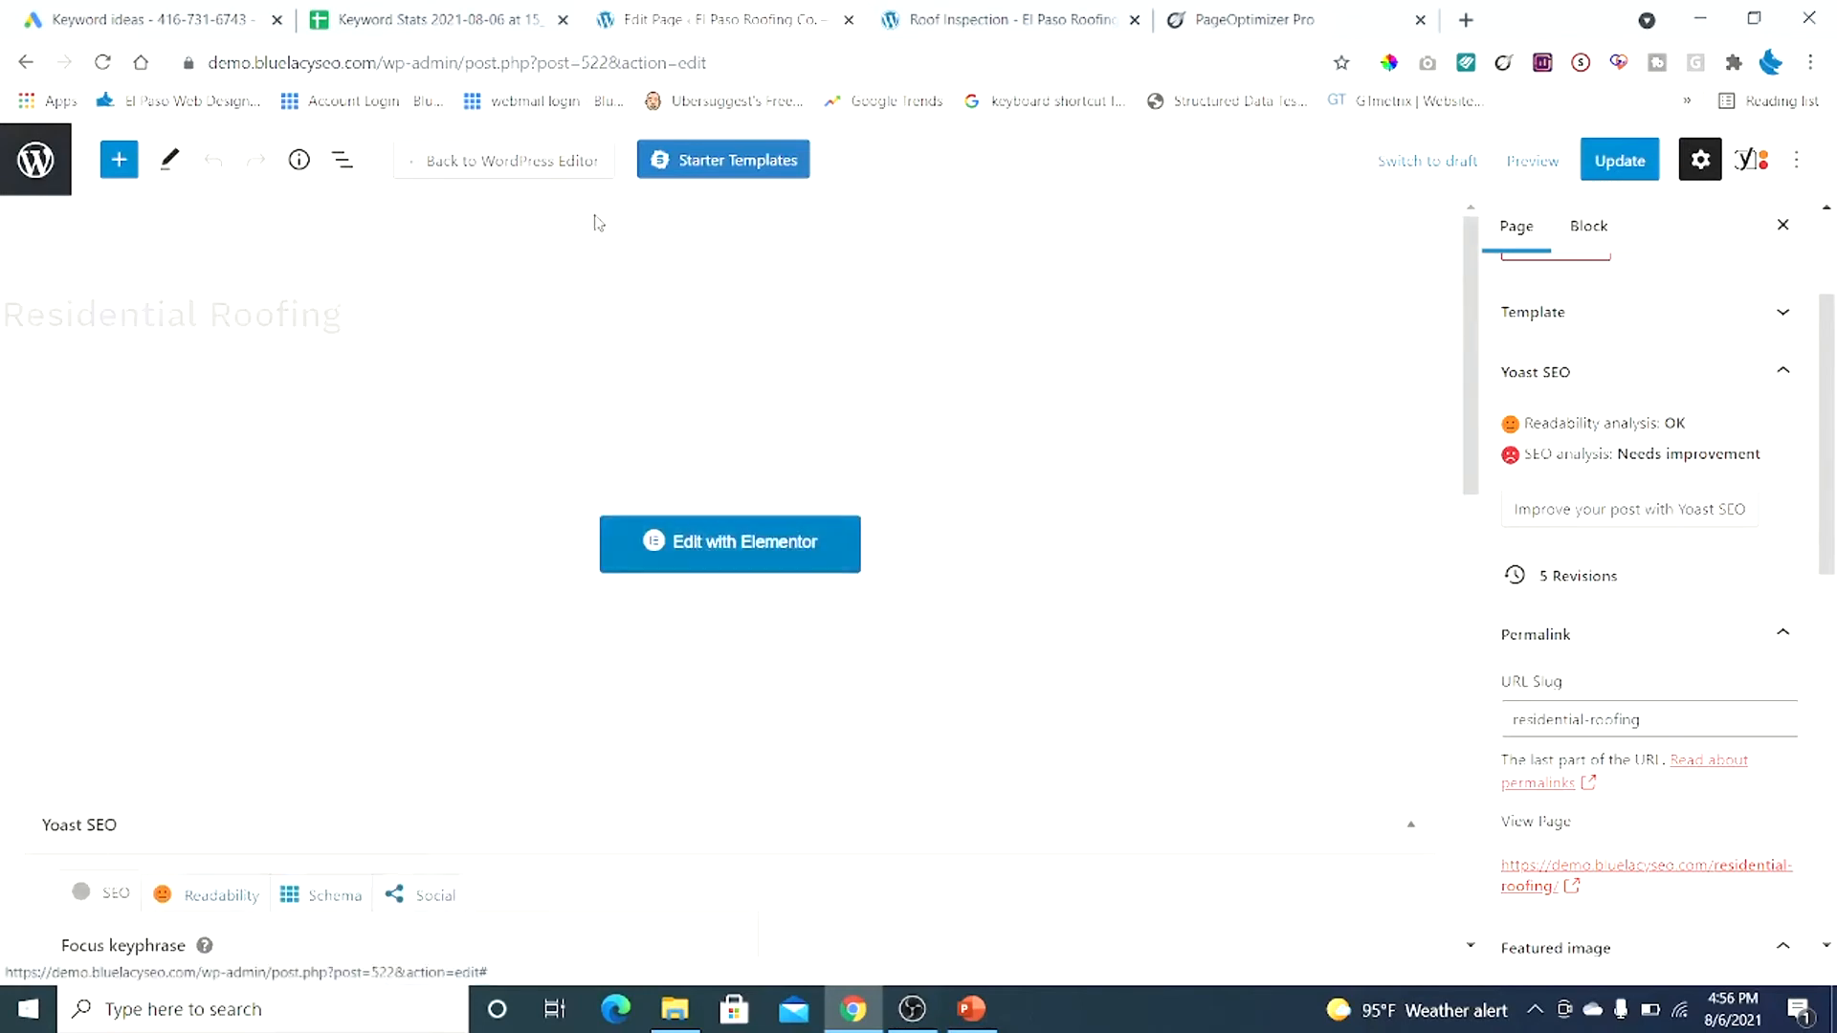
Open the Roof Installation service page on the live site and examine its main heading, subheading and body text
left_click(926, 23)
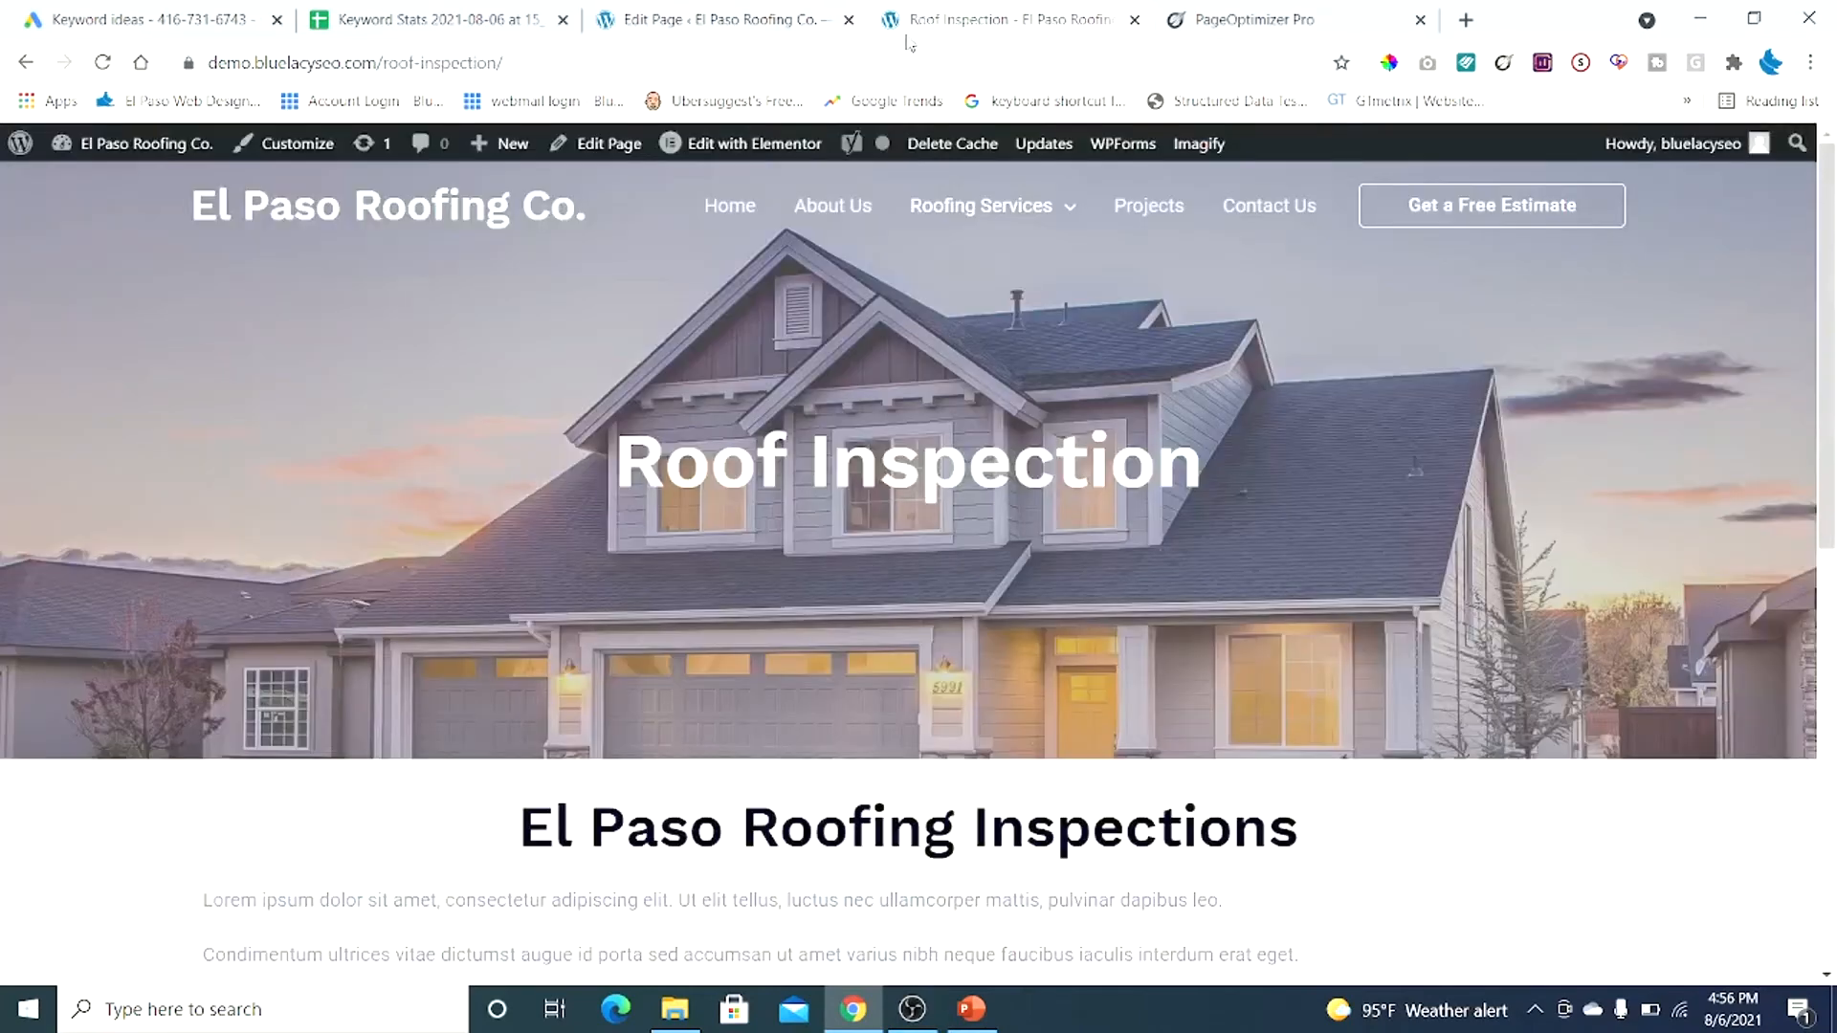
mouse_move(1026, 217)
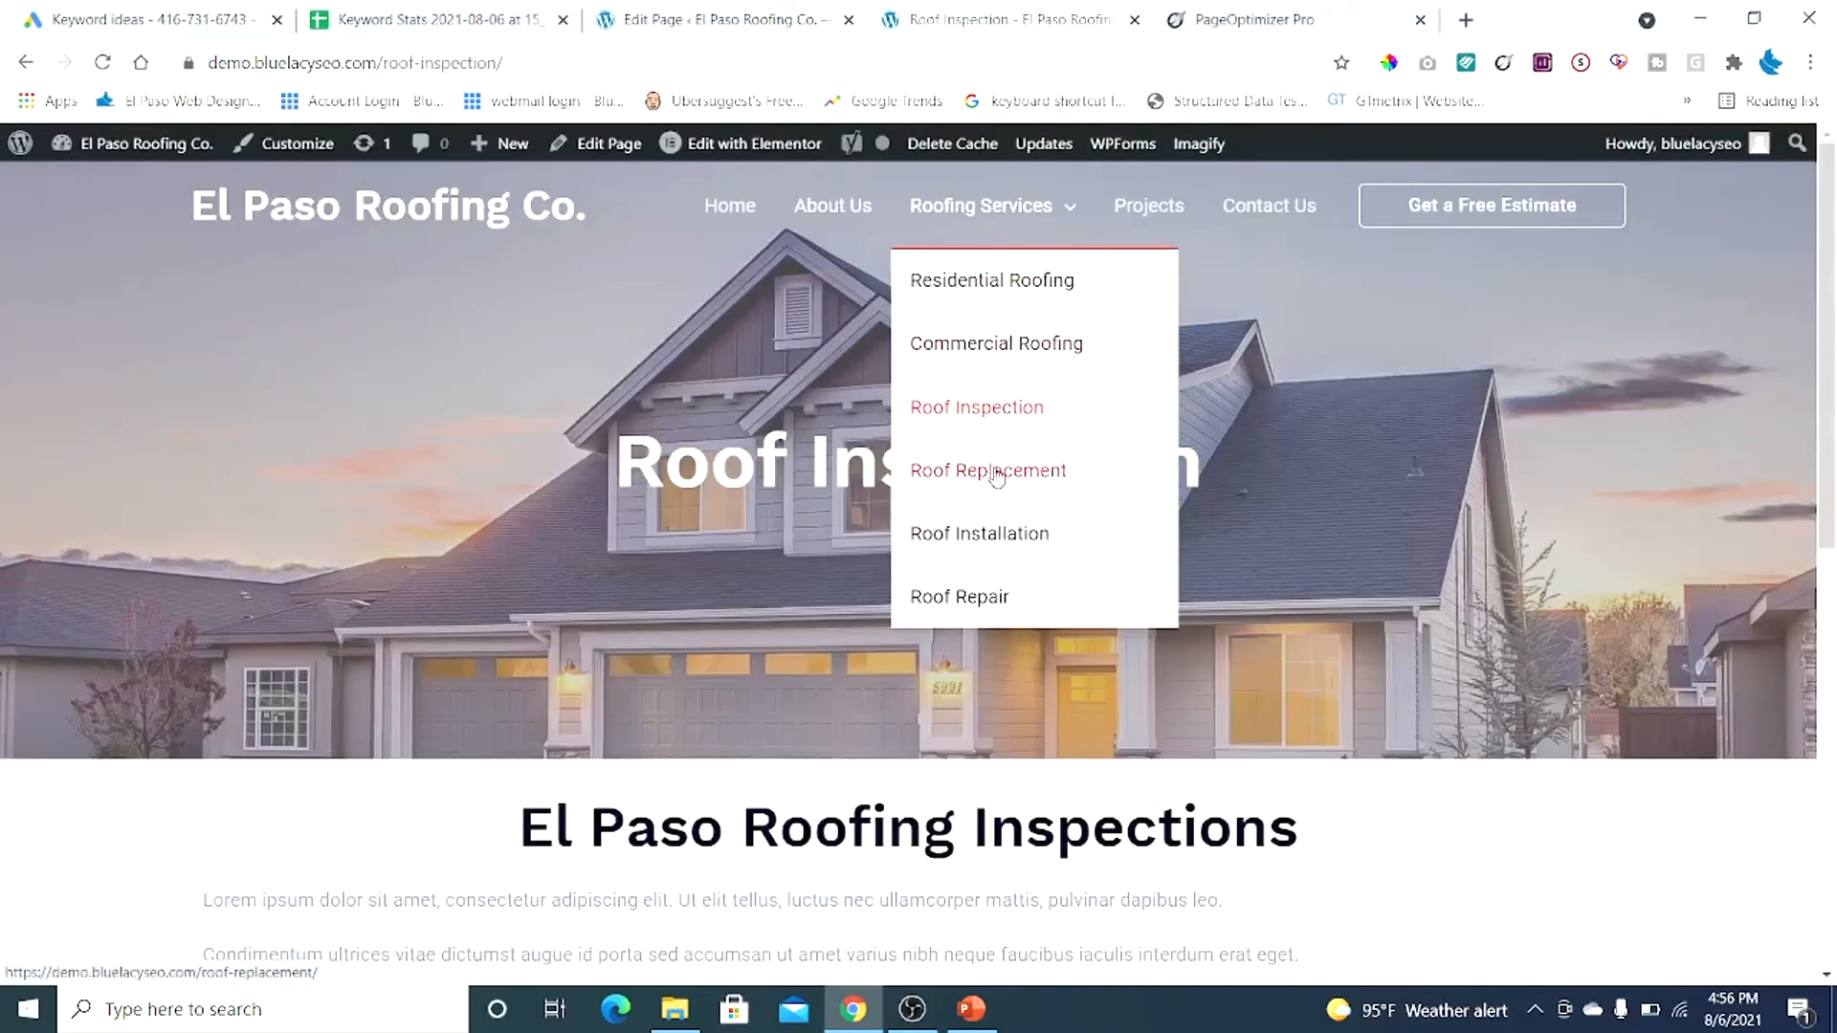
left_click(1001, 547)
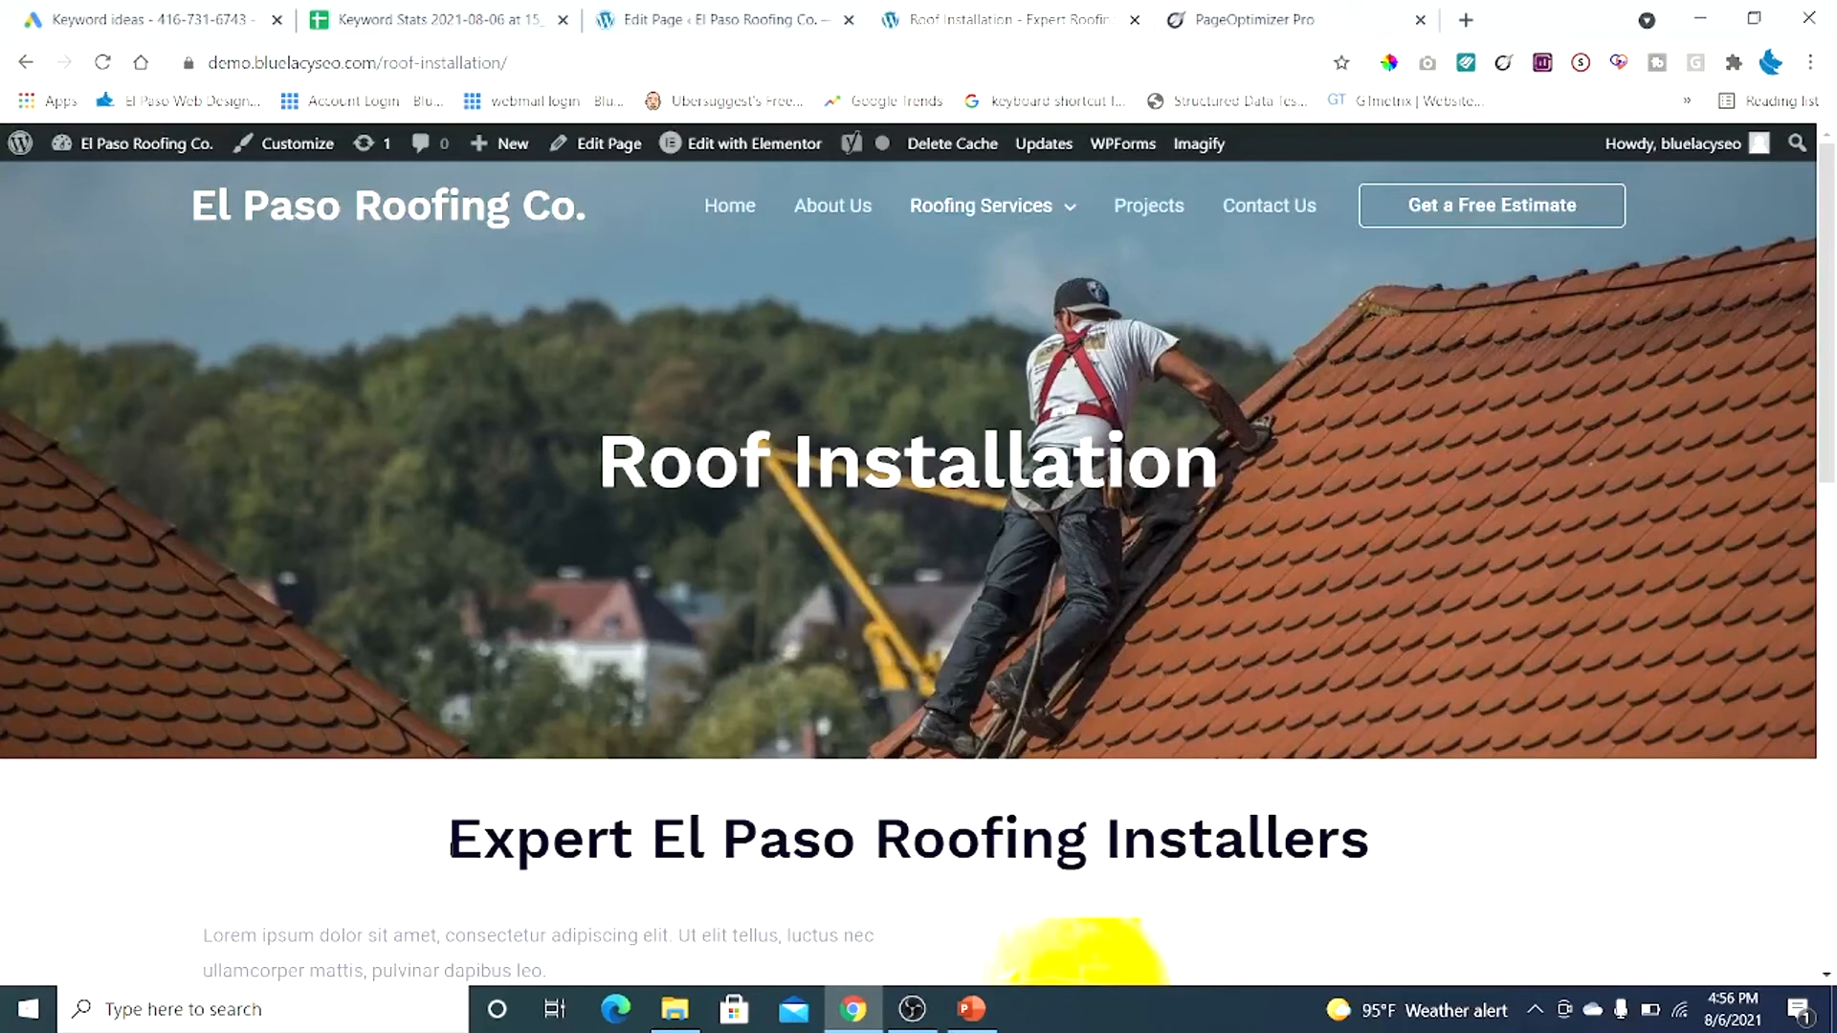
left_click_drag(447, 840, 1381, 872)
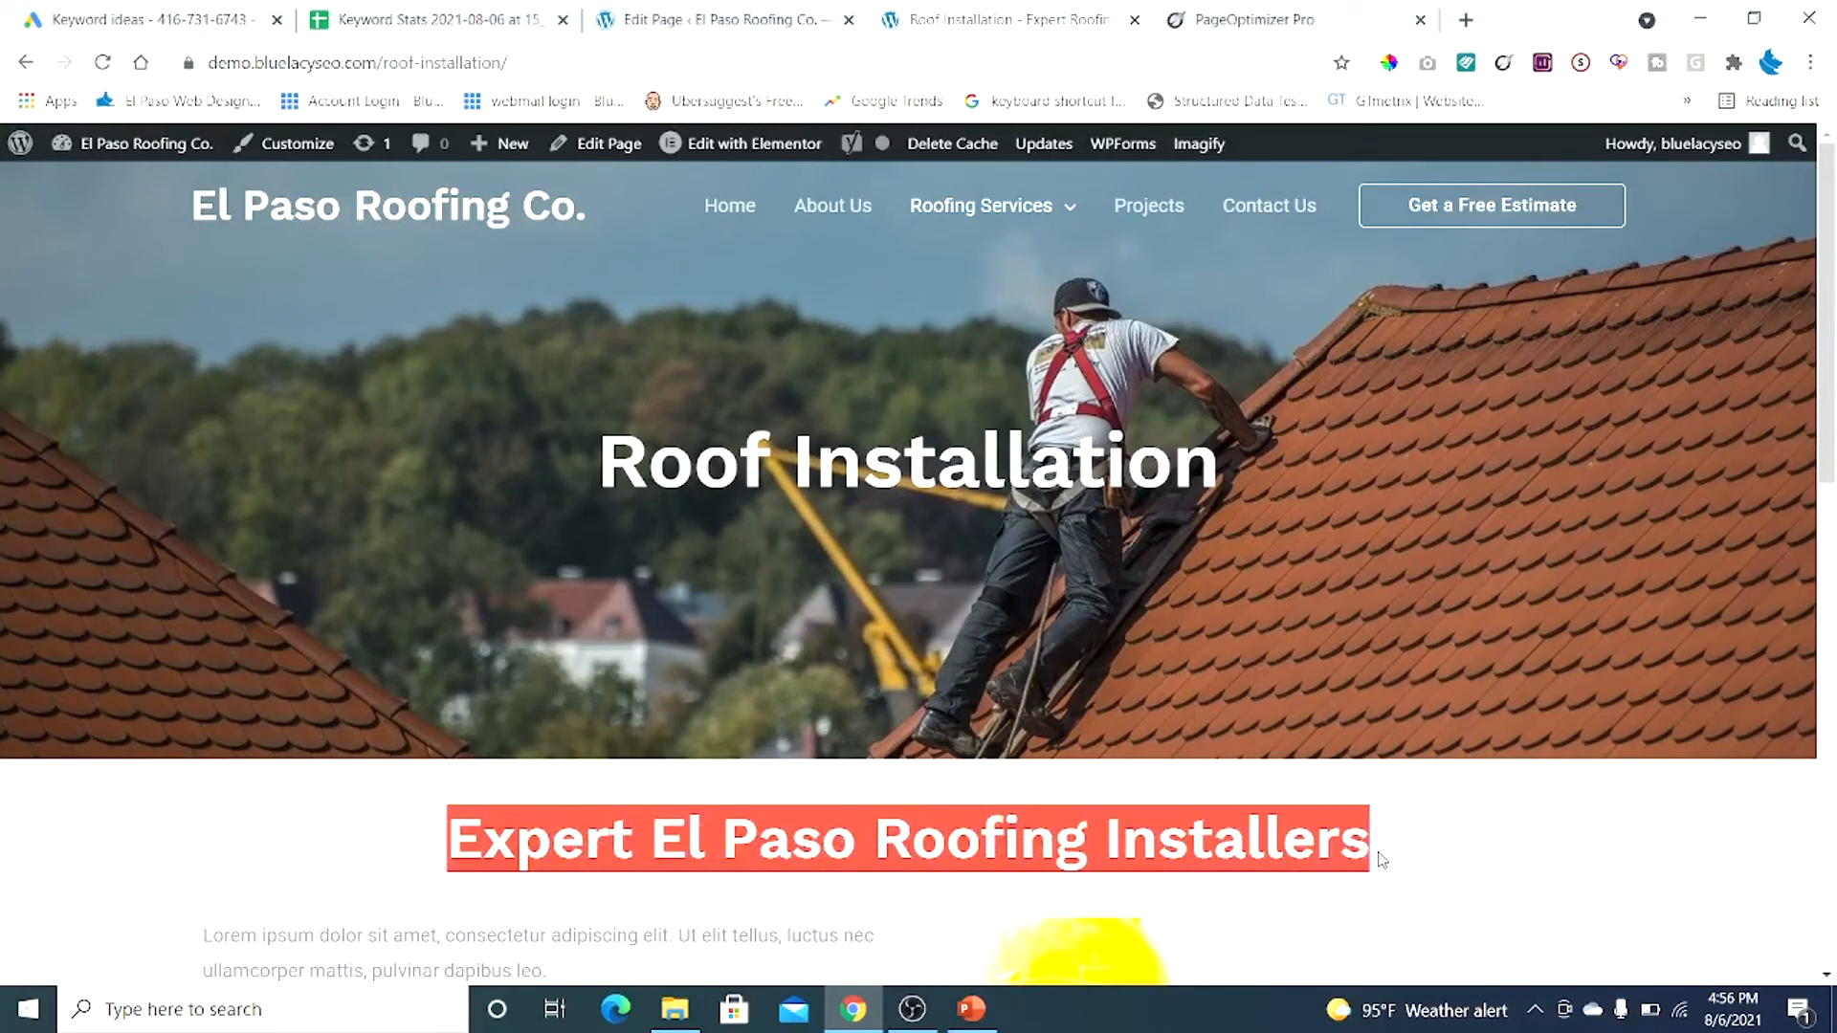
left_click(1378, 847)
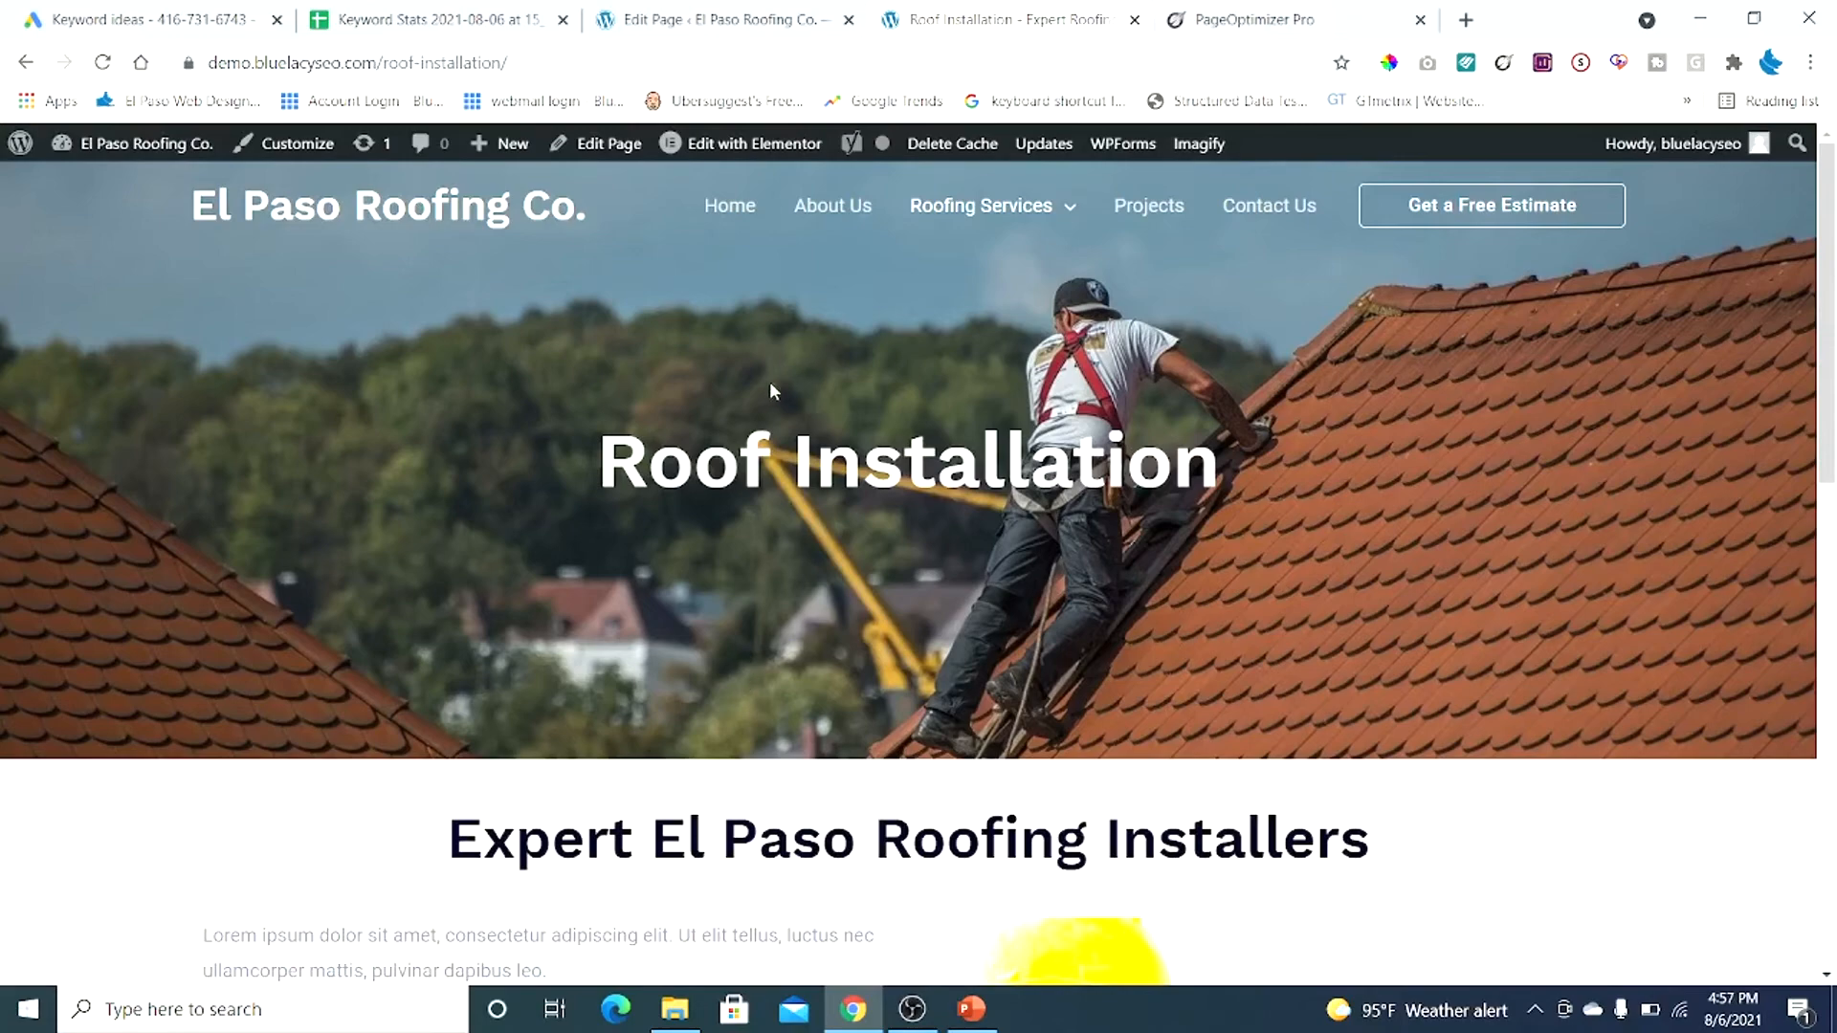
scroll(813, 516, "down", 3)
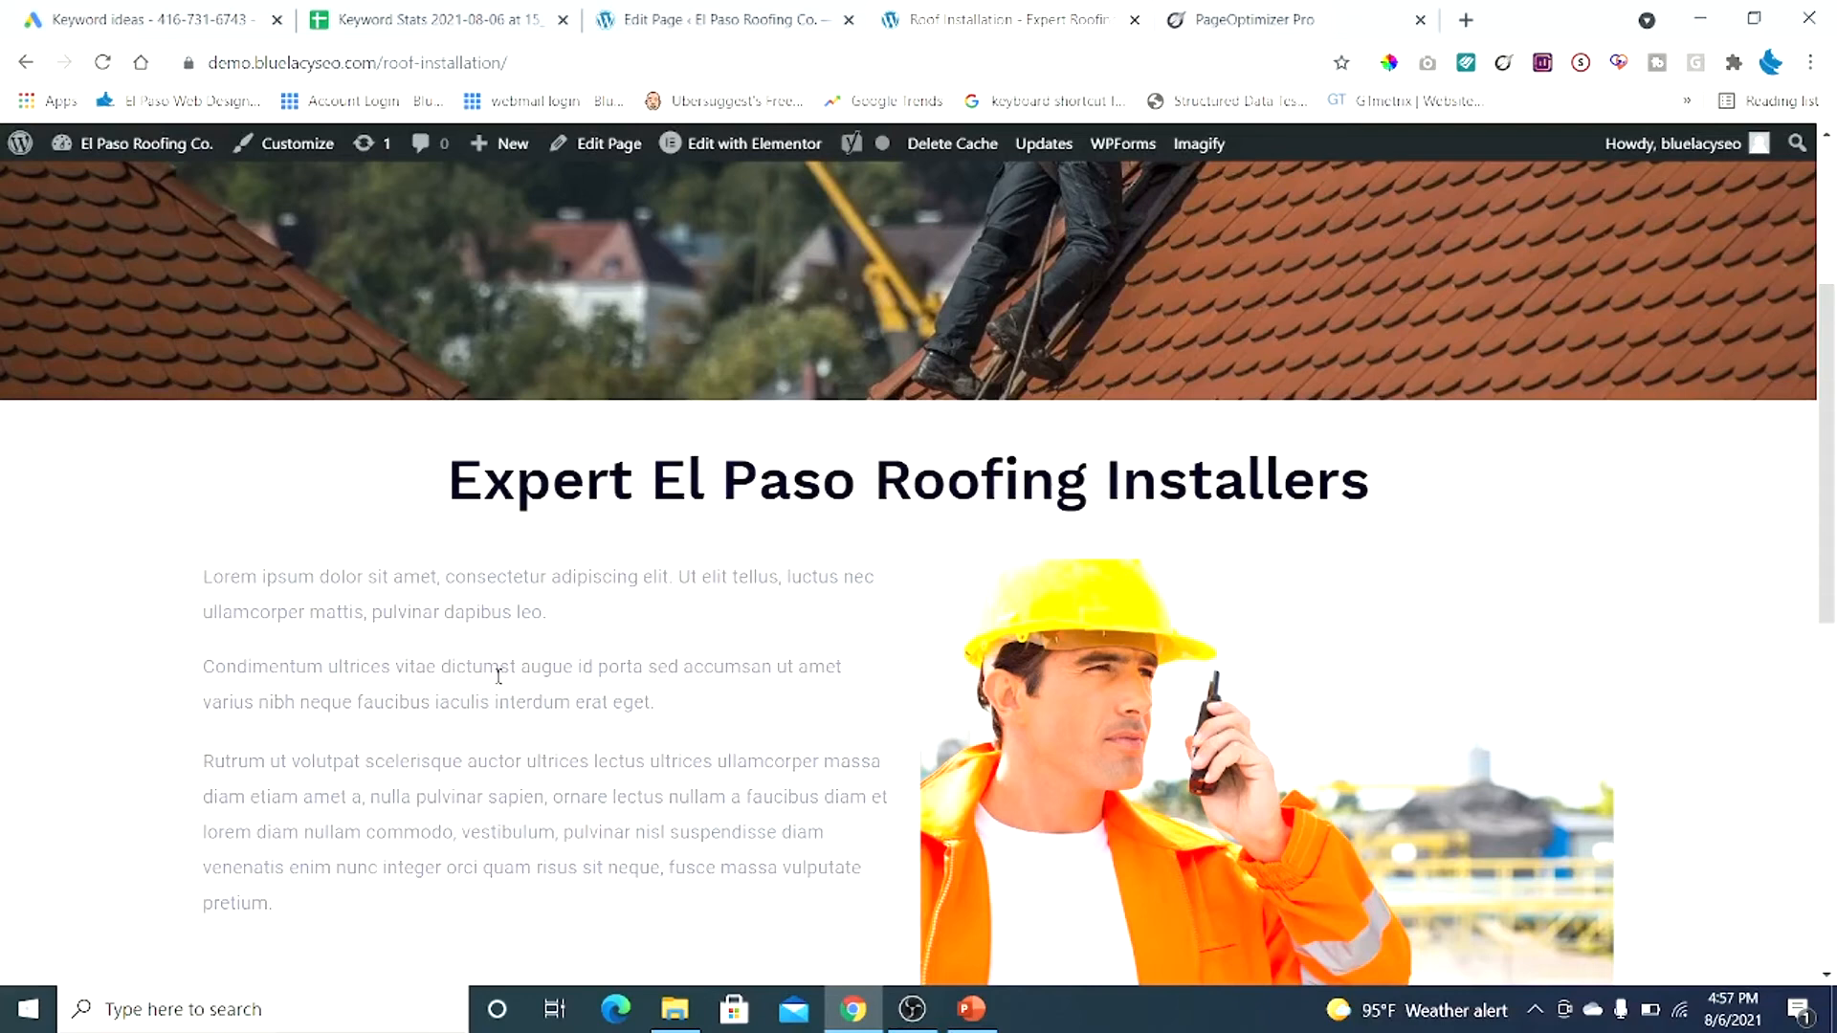
scroll(499, 676, "up", 4)
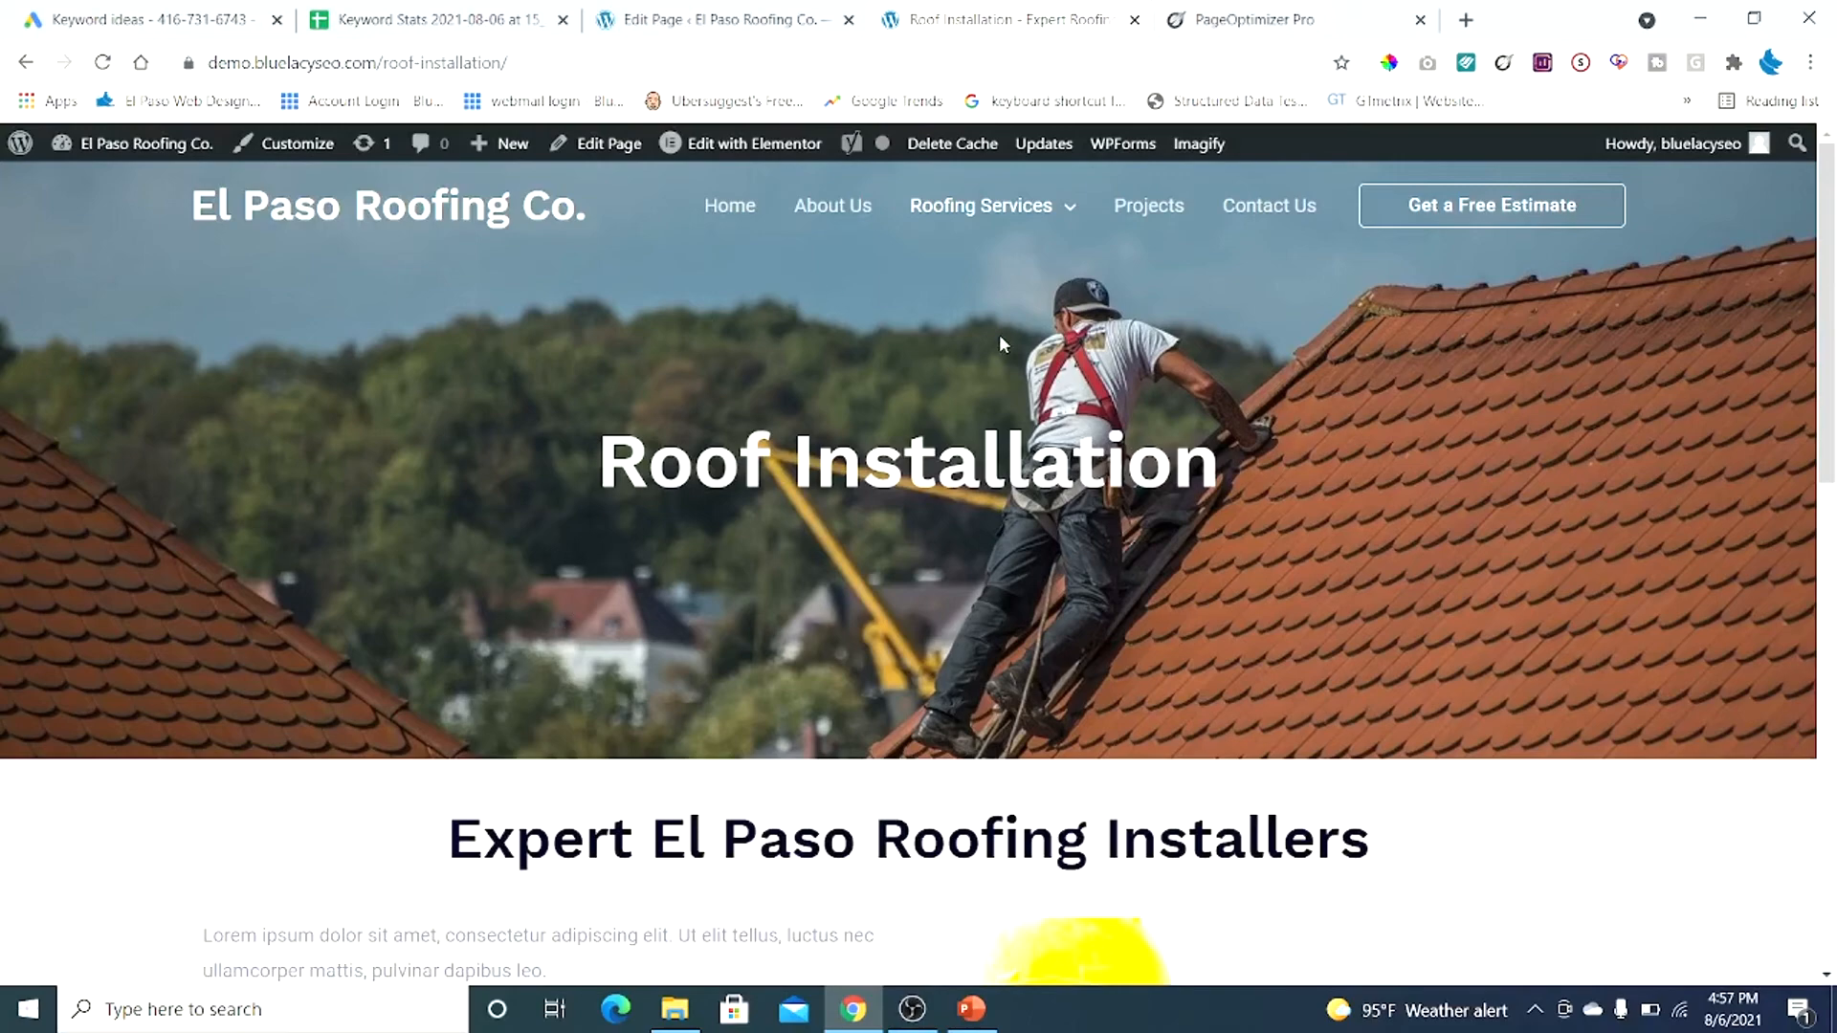
Switch to PageOptimizer Pro and review the El Paso Tax Preparation Services report's summary and optimization score goal
left_click(1330, 21)
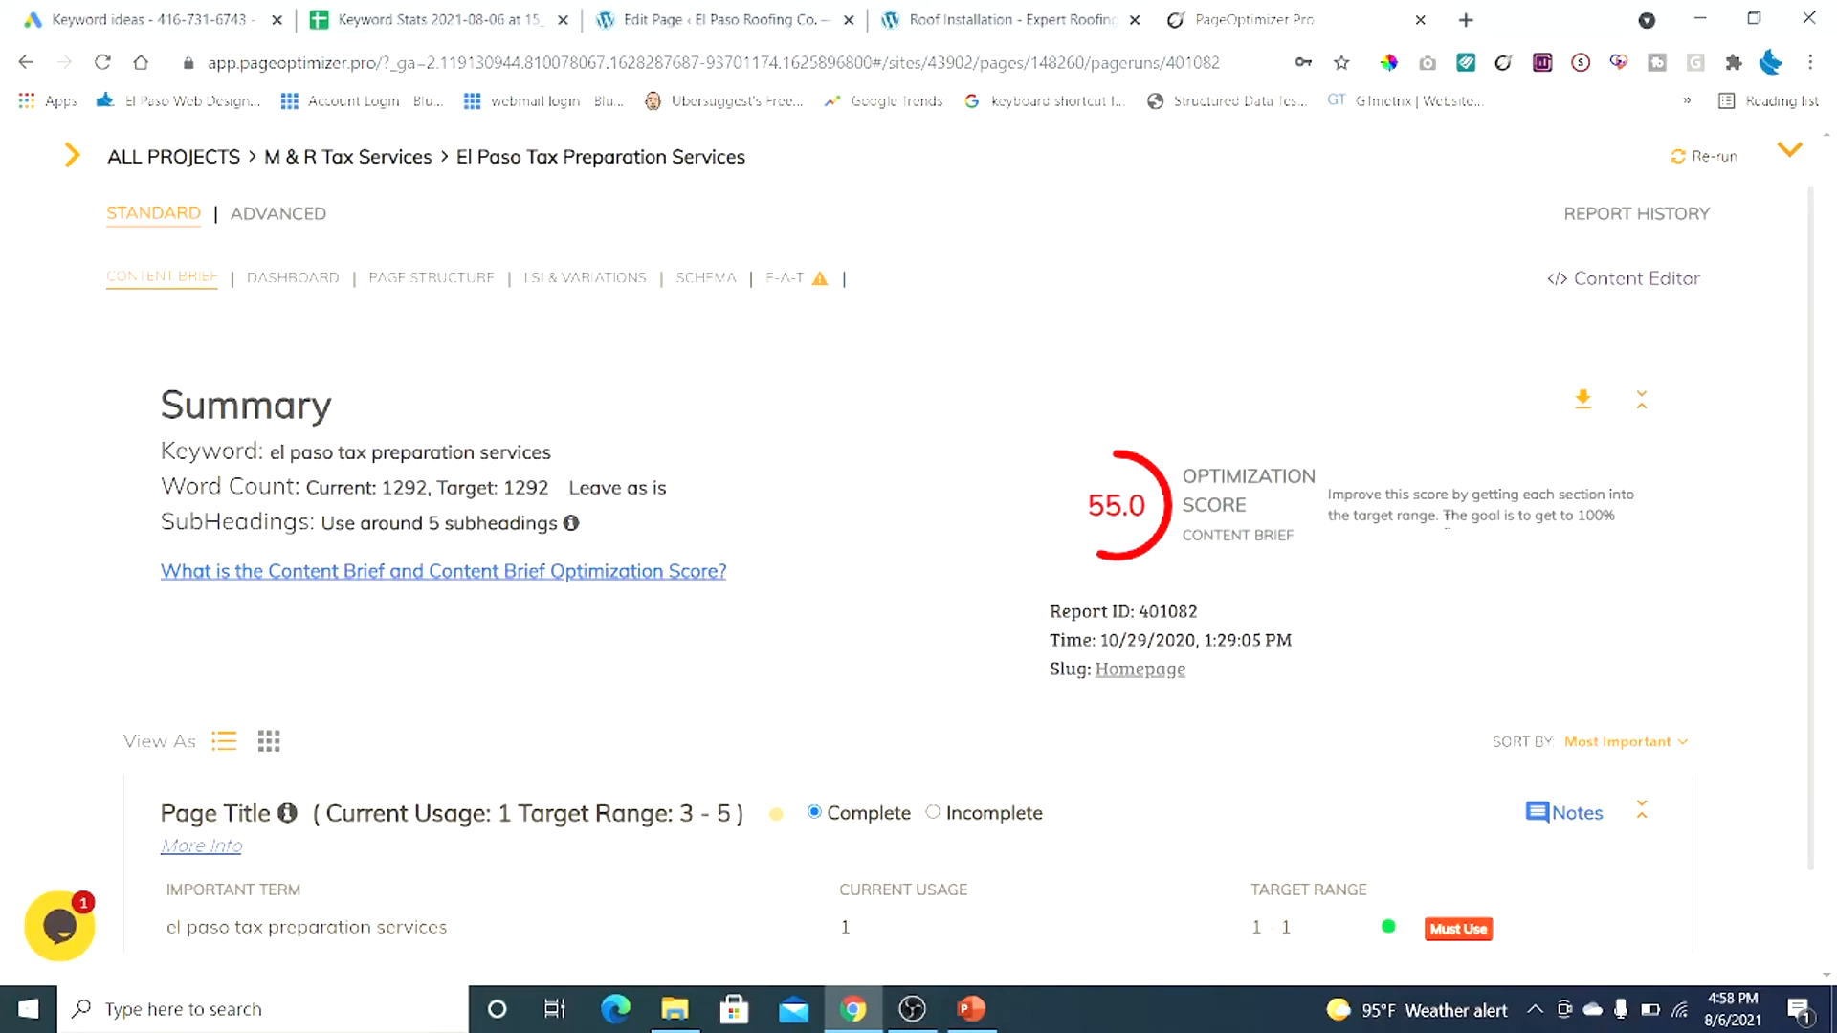
left_click_drag(1445, 516, 1633, 525)
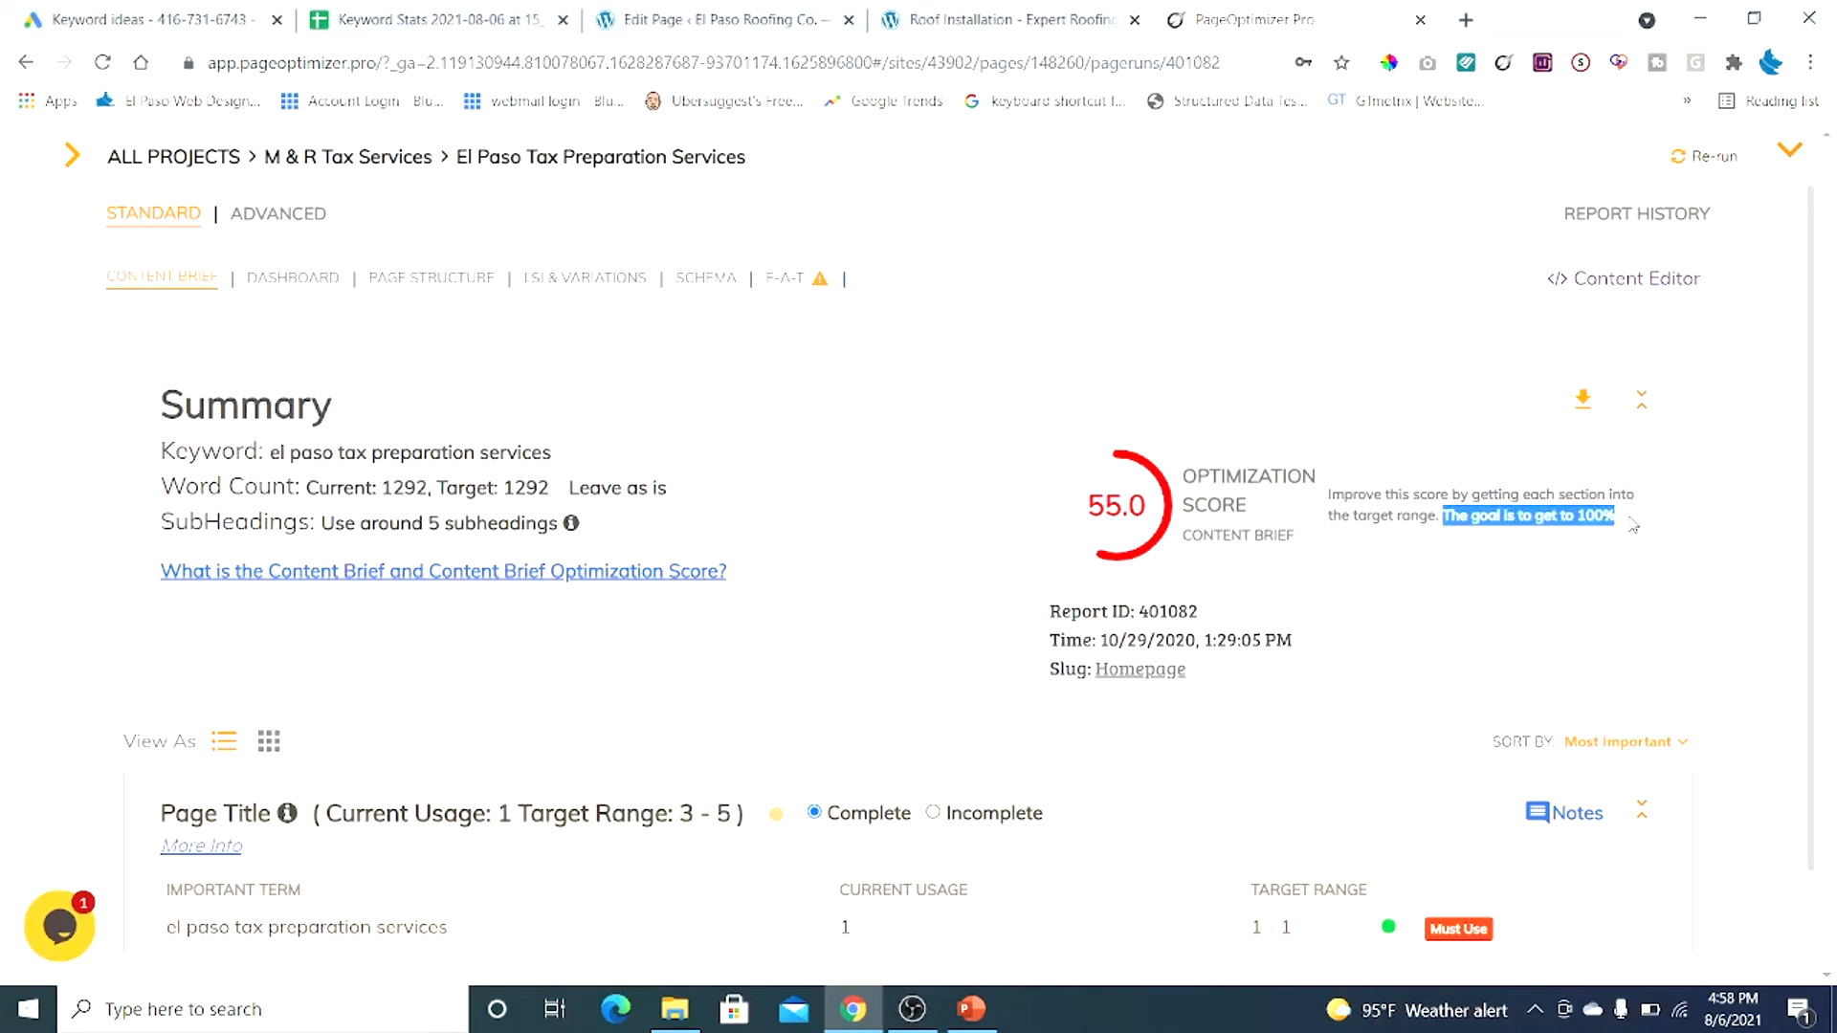
left_click(1618, 524)
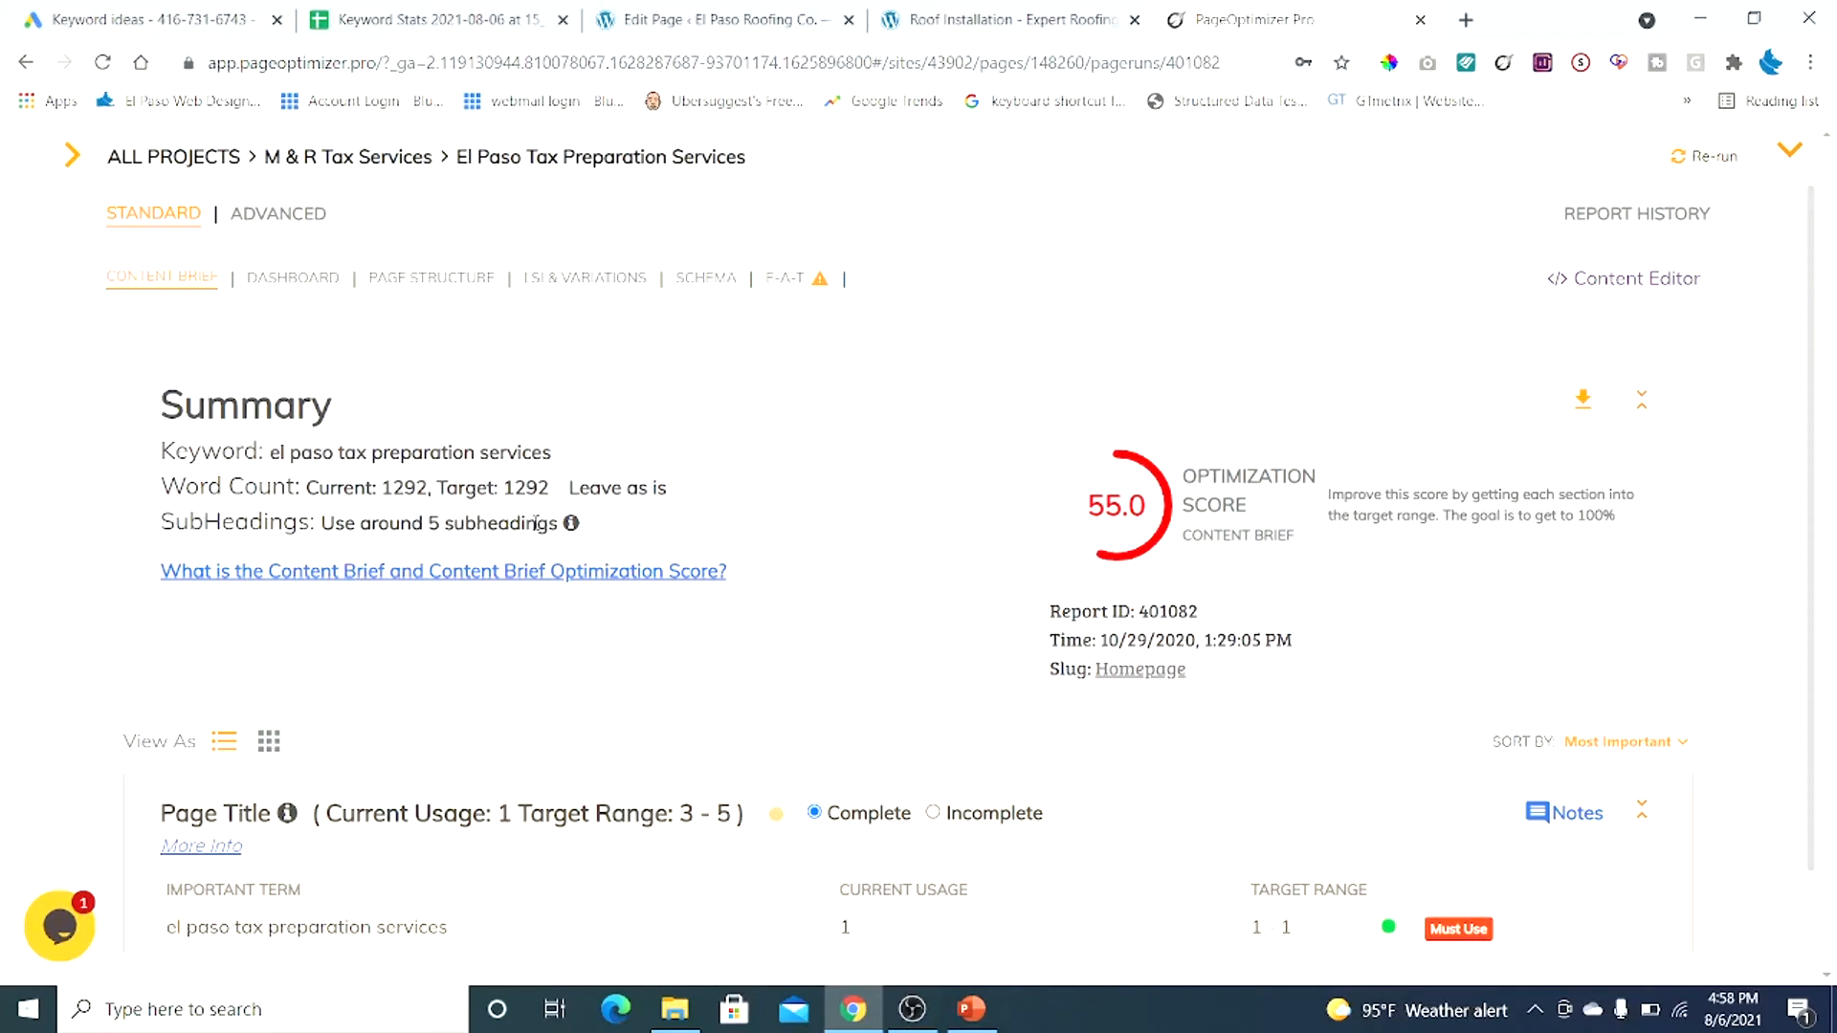
Review the content brief's recommended terms and target ranges for the page title, subheadings and main content
scroll(526, 526, "down", 5)
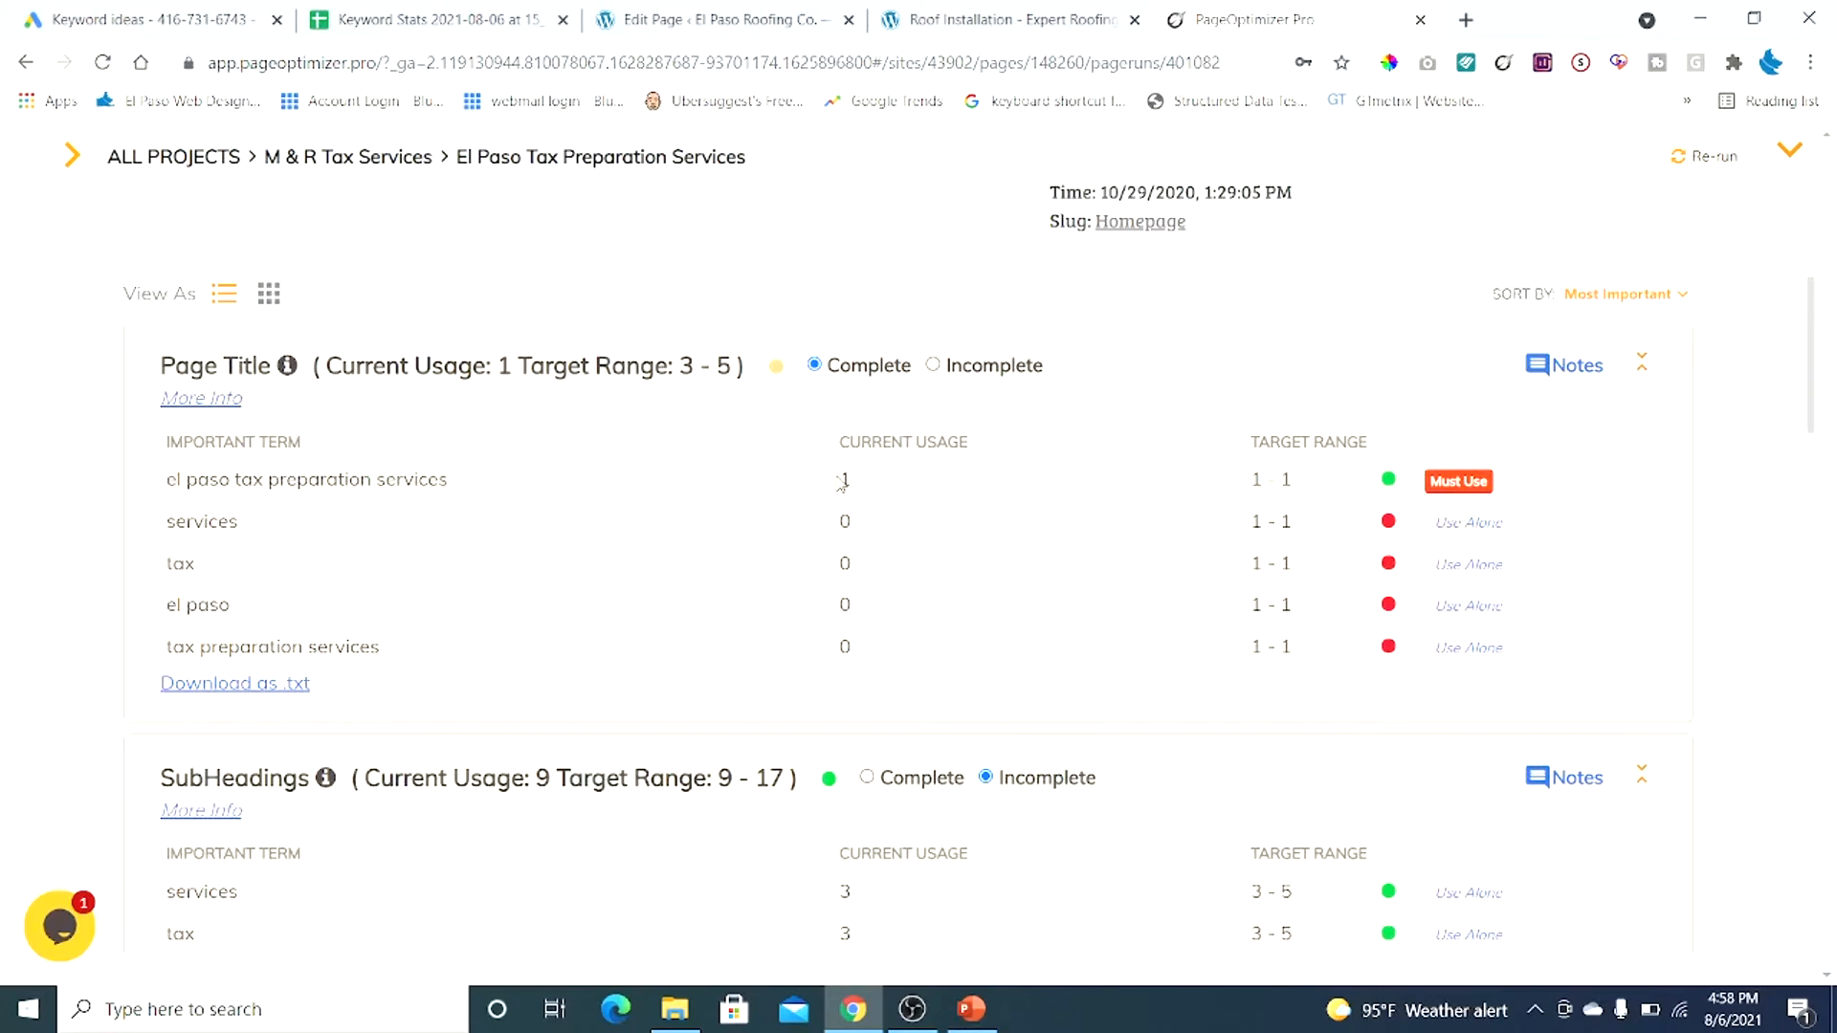
mouse_move(1454, 489)
mouse_move(1468, 522)
scroll(817, 670, "down", 5)
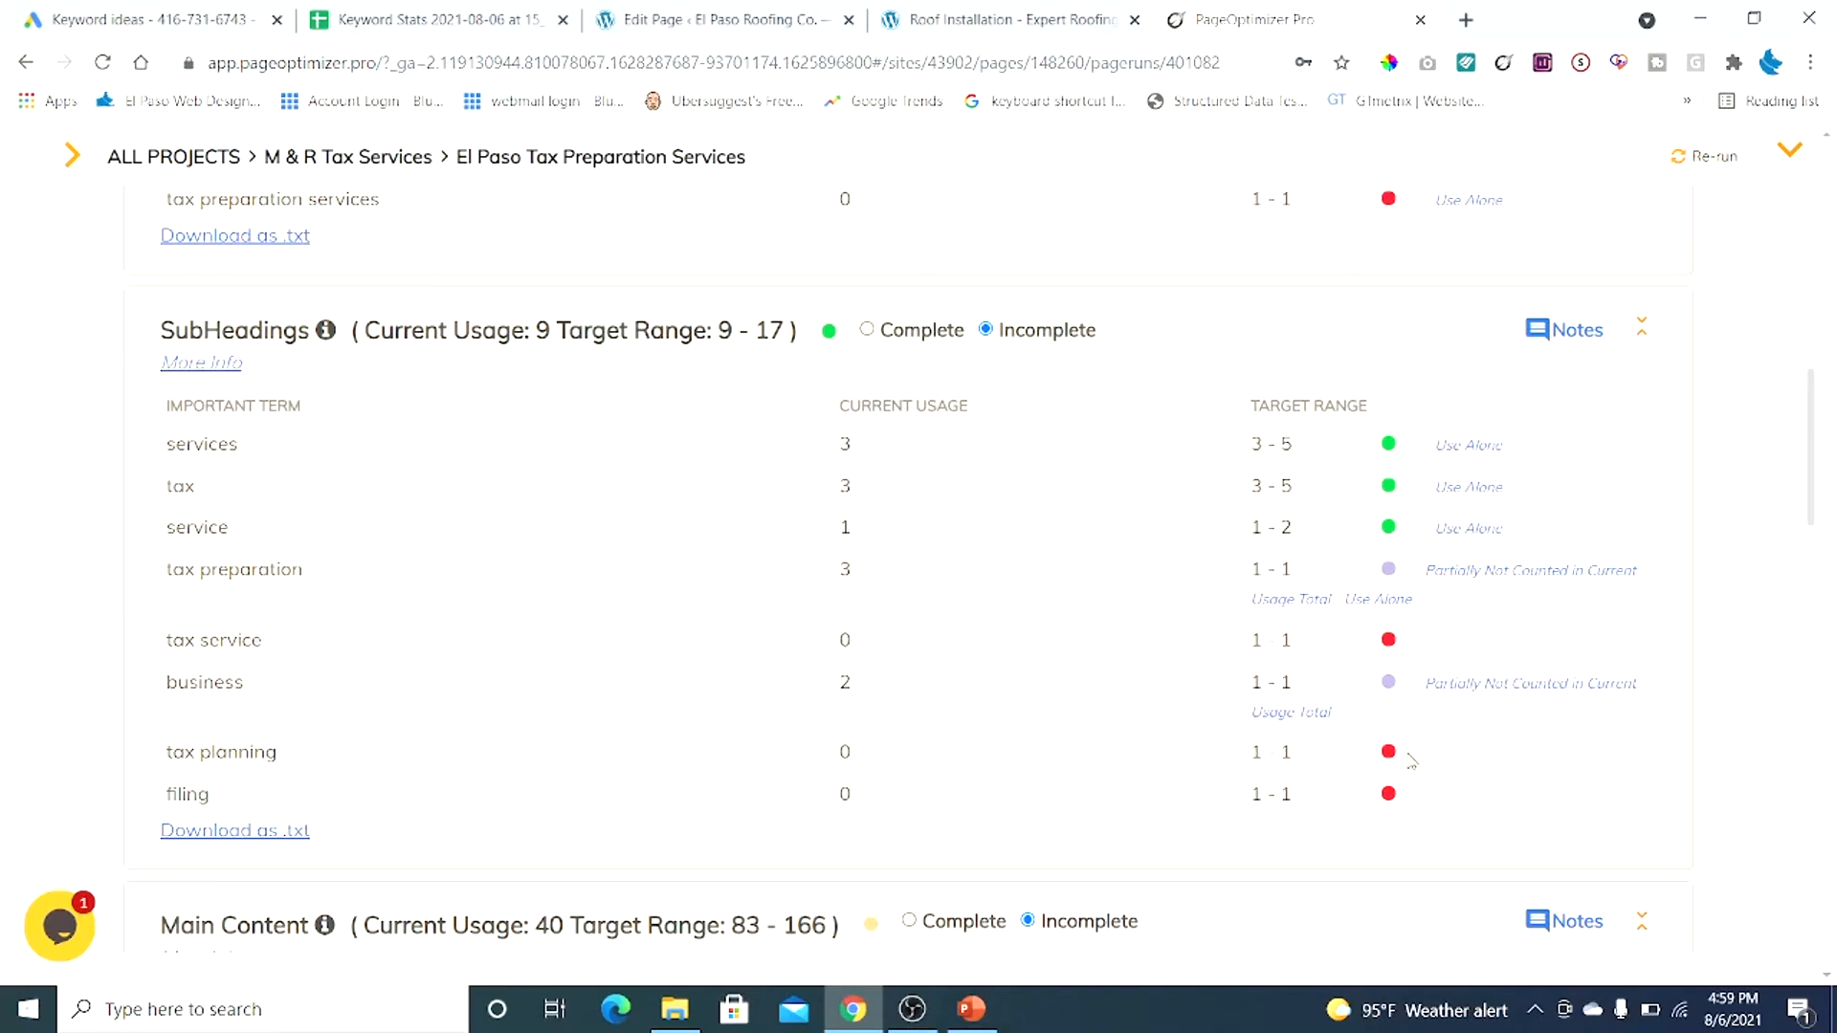
scroll(1412, 762, "down", 6)
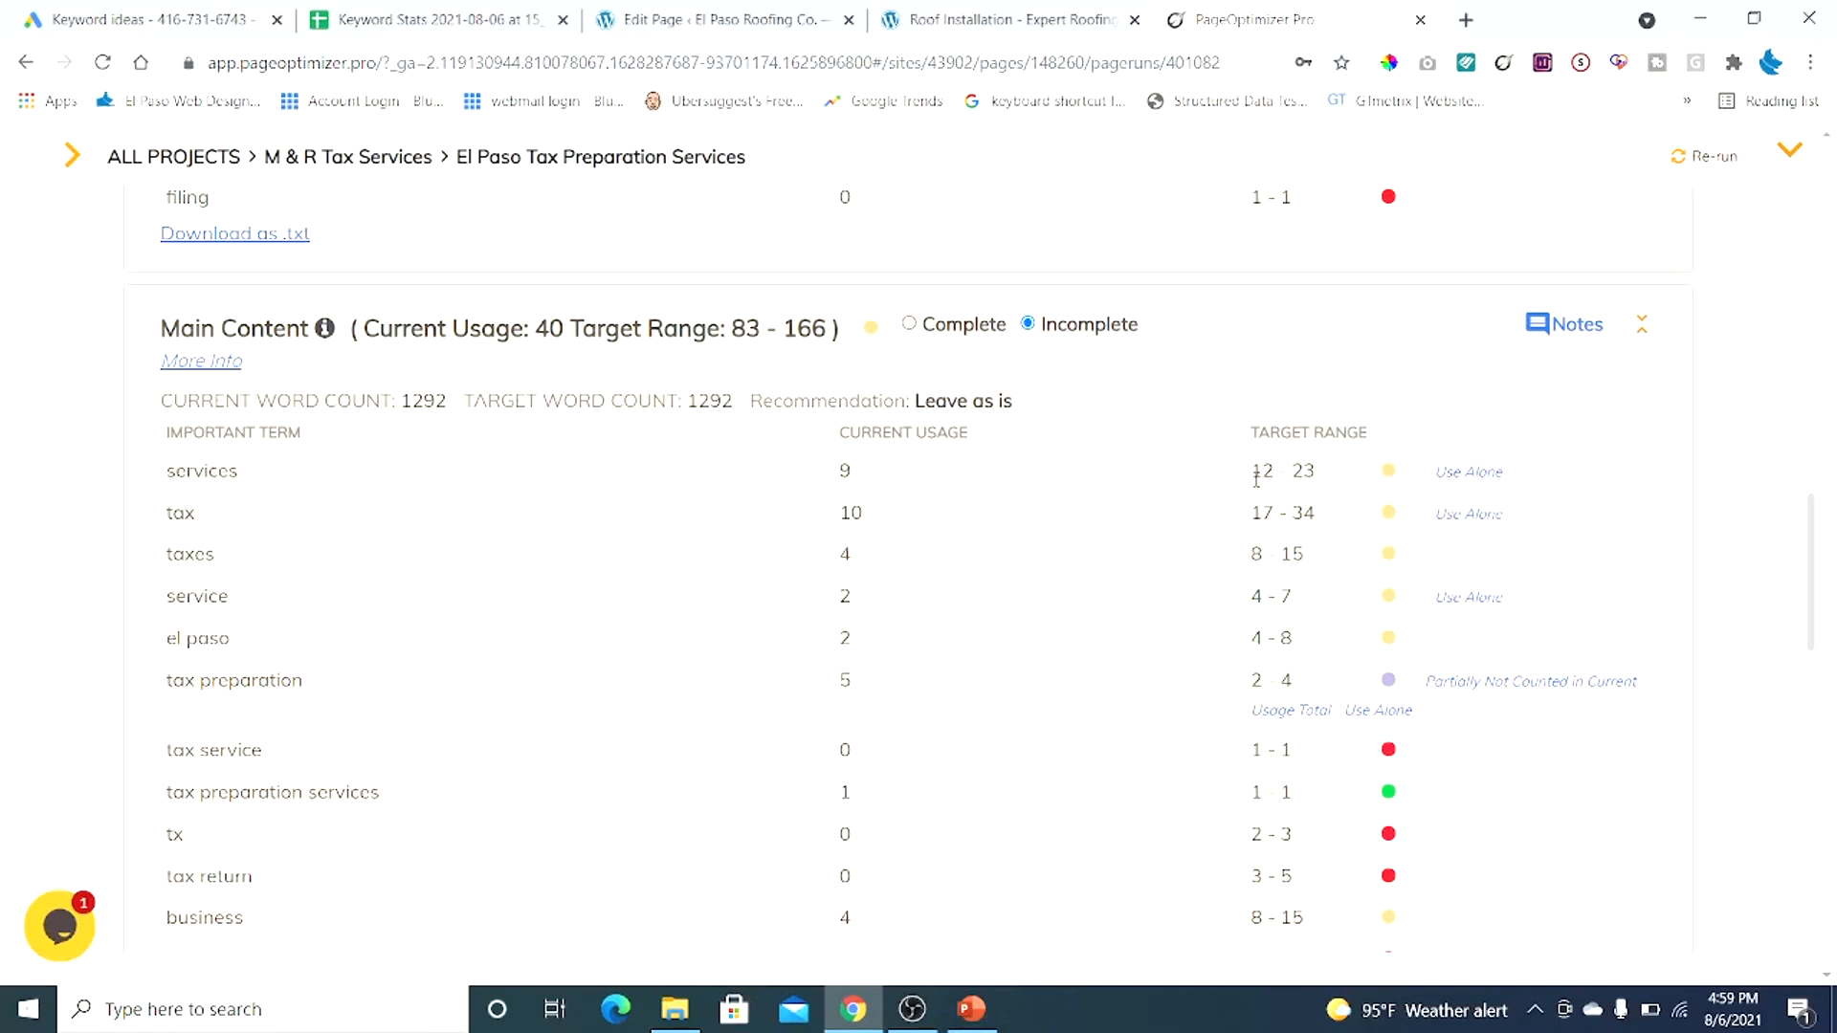
left_click_drag(1256, 479, 1325, 479)
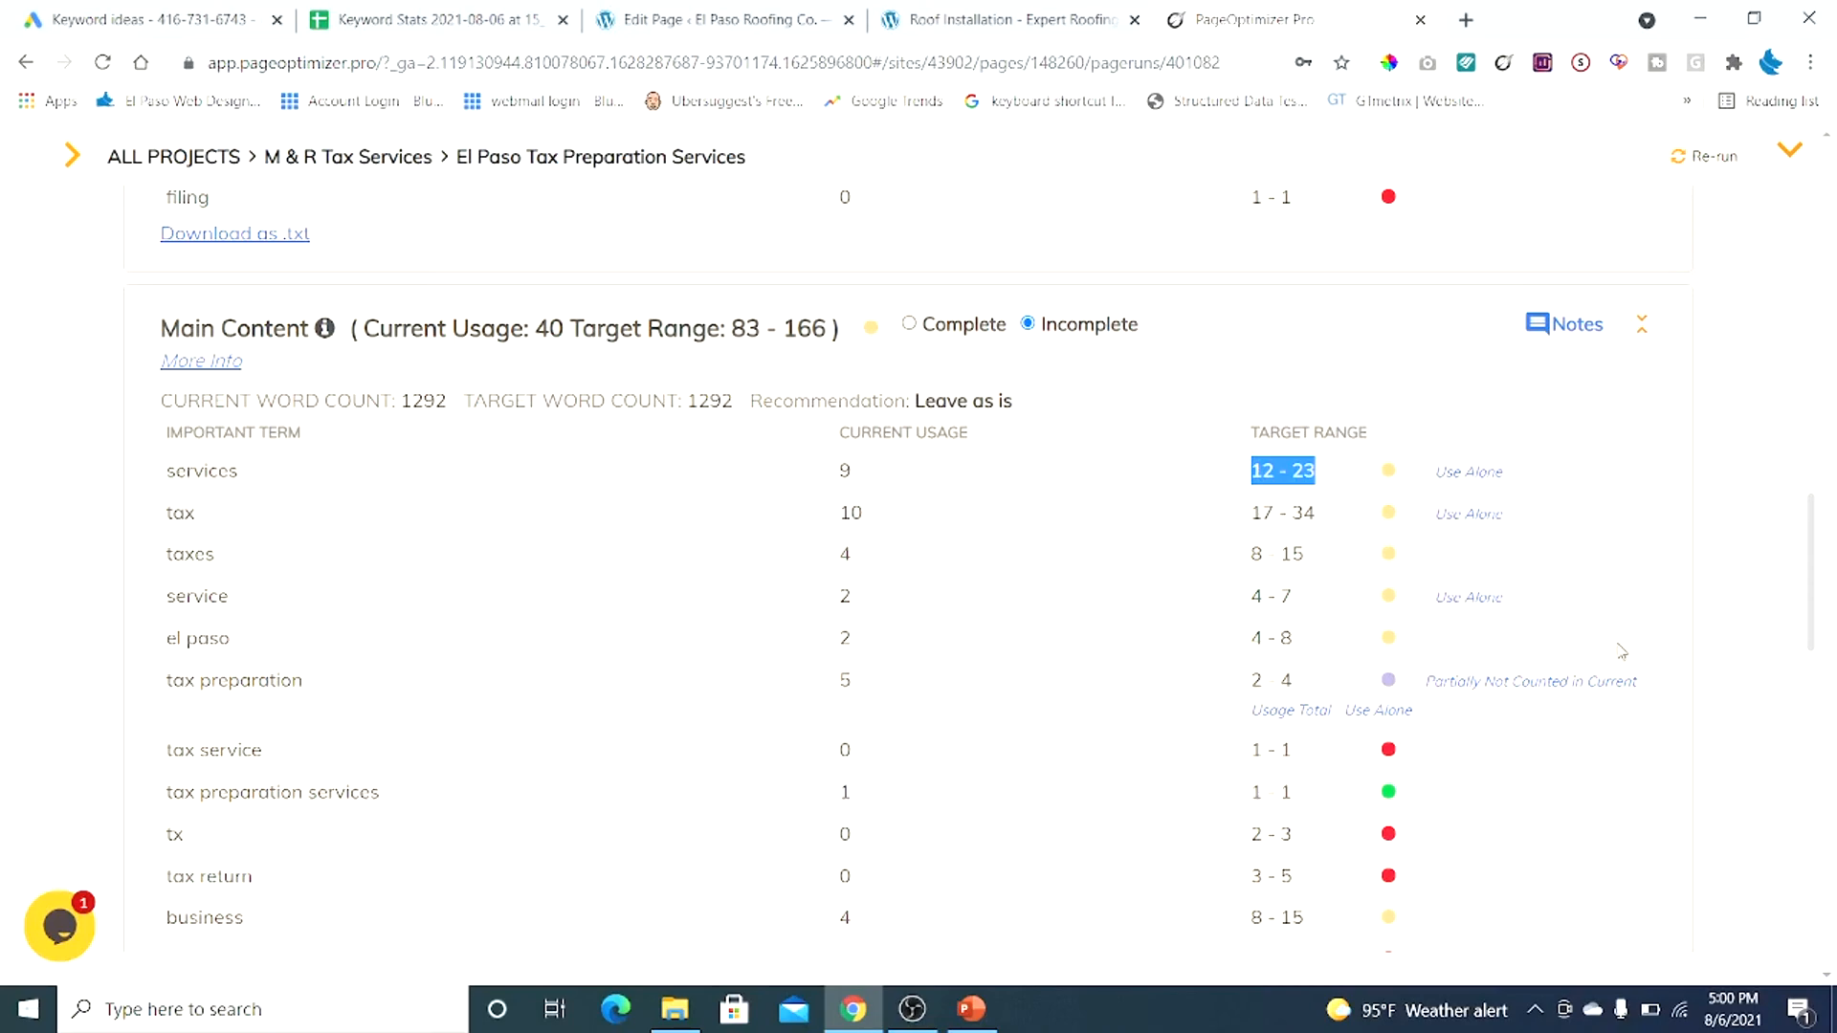
Examine the report's page structure, competitor titles, related keywords and related questions, and return to the summary
scroll(1291, 916, "down", 12)
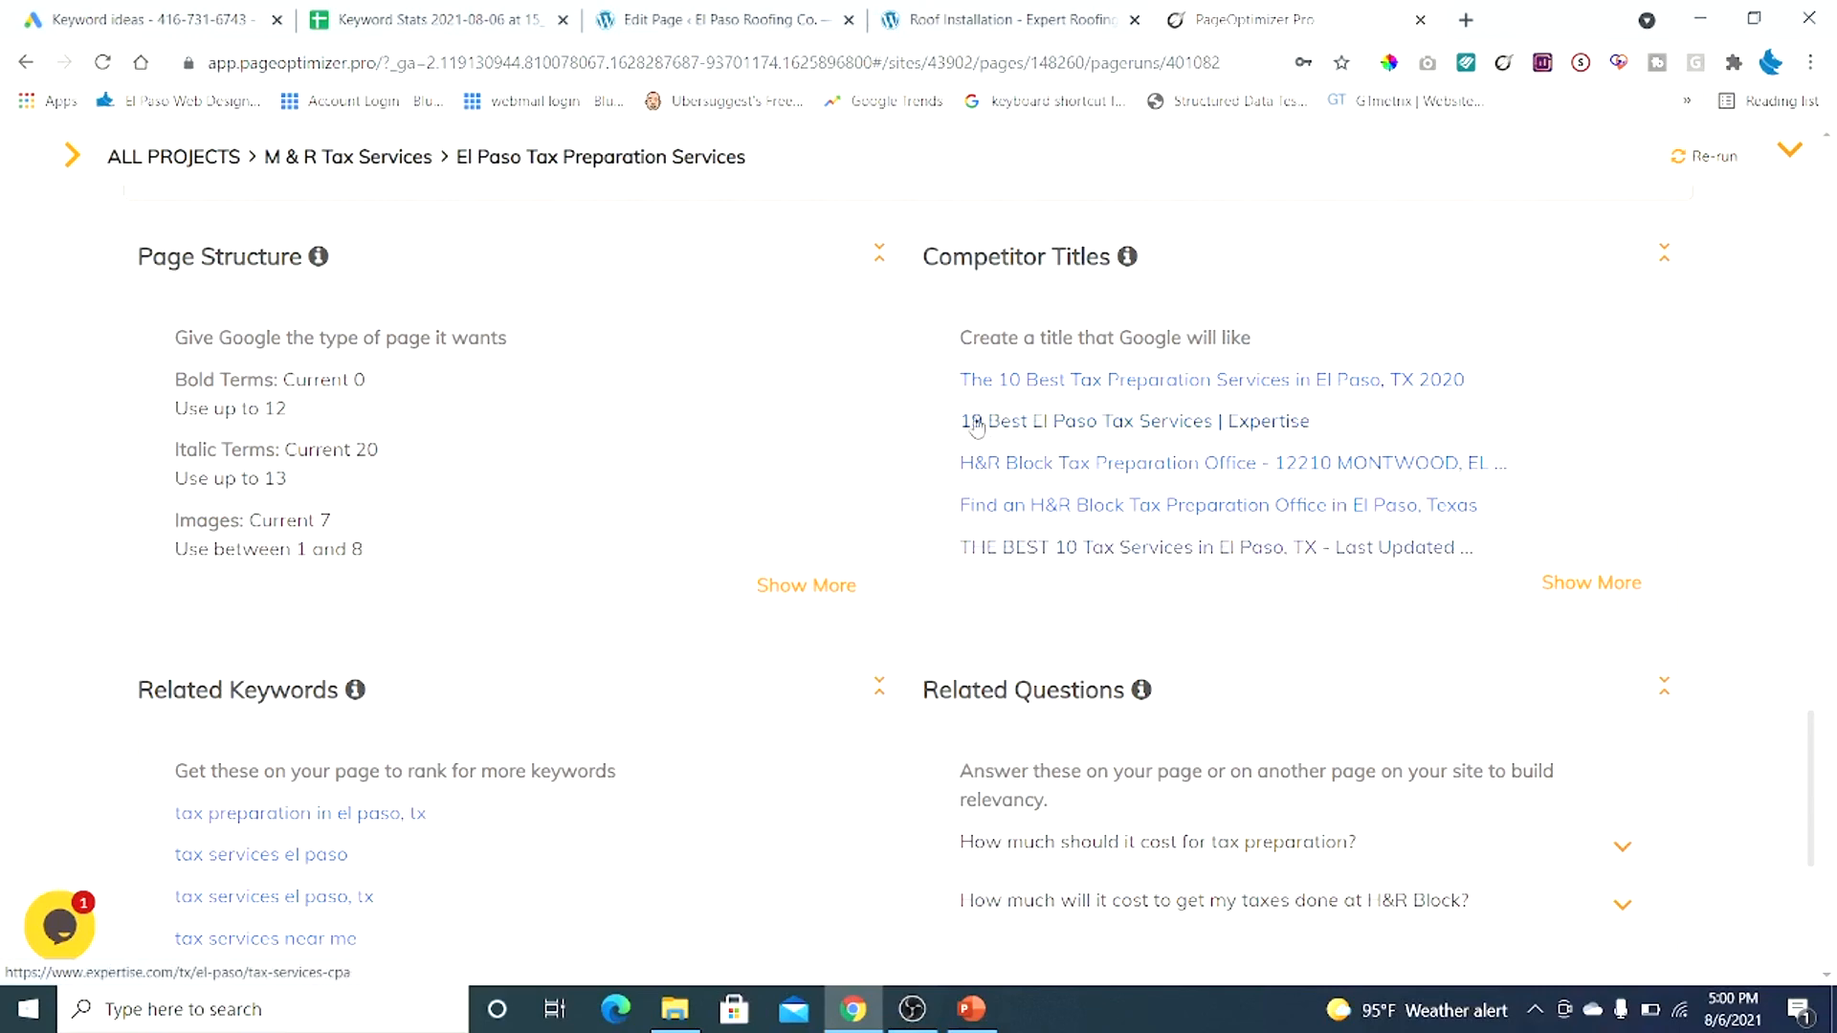
scroll(689, 431, "down", 3)
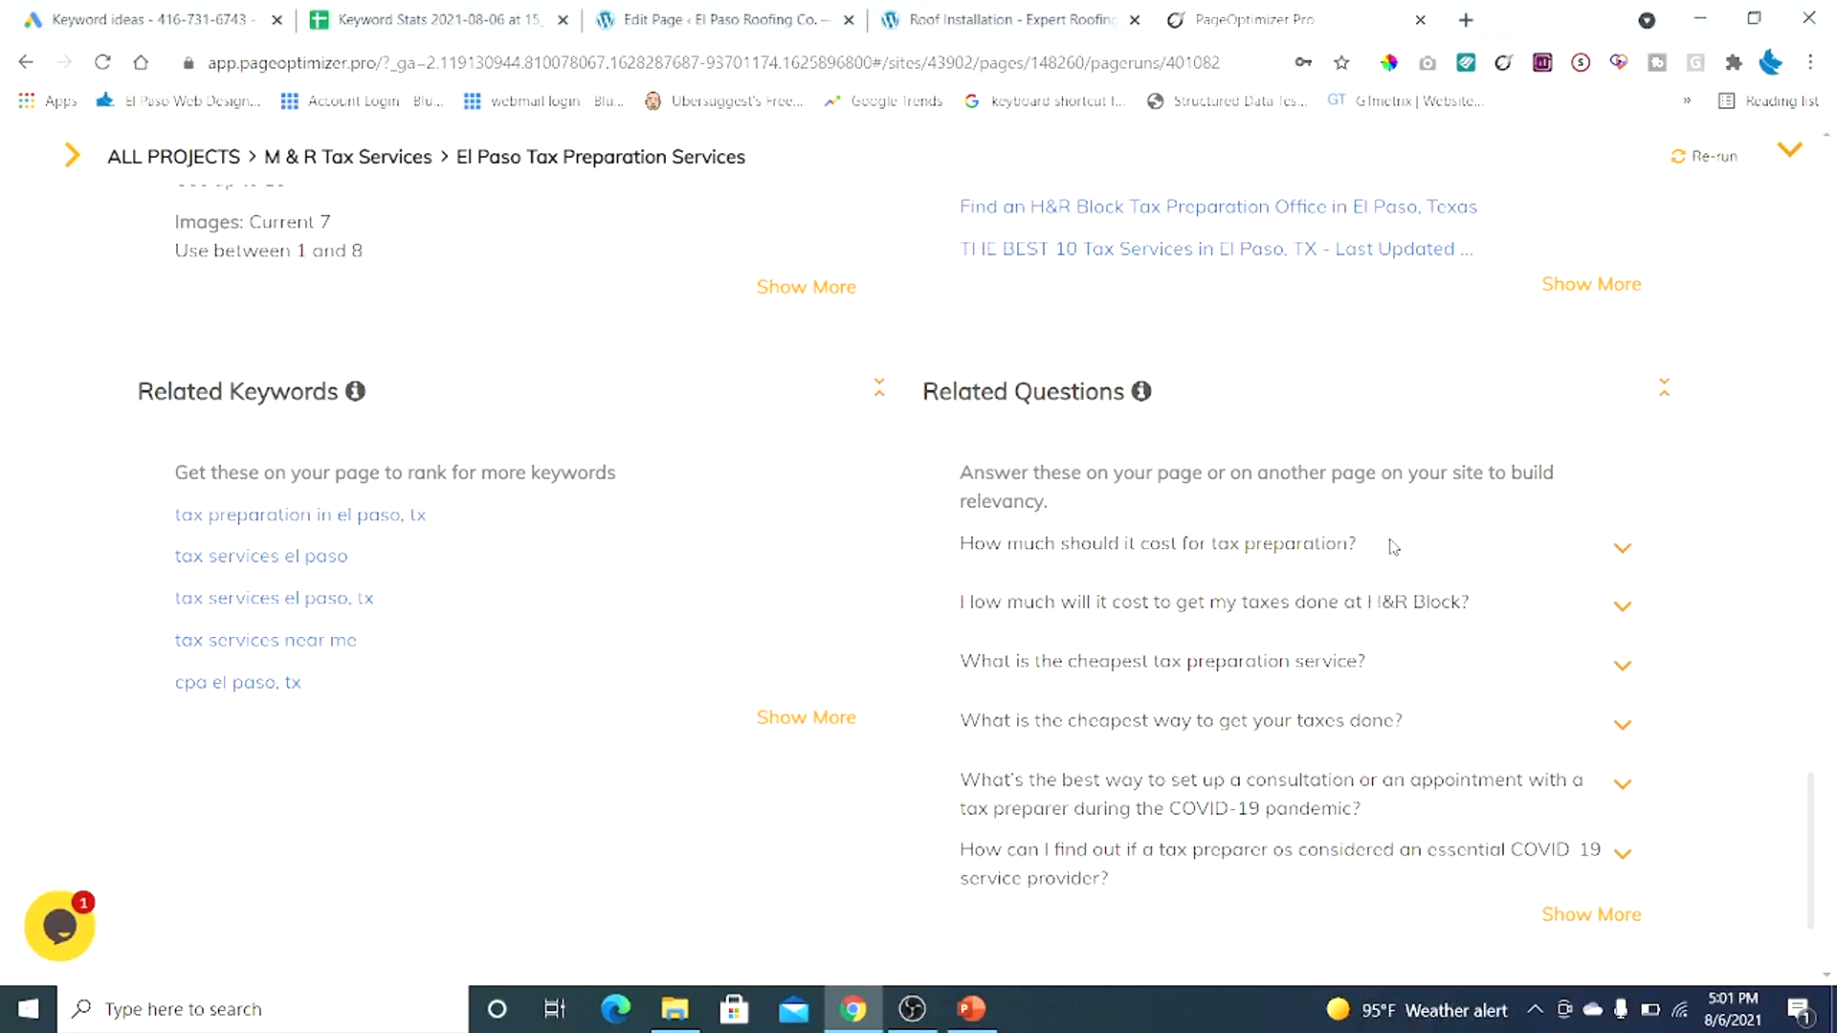
scroll(1392, 547, "down", 1)
scroll(1382, 533, "up", 6)
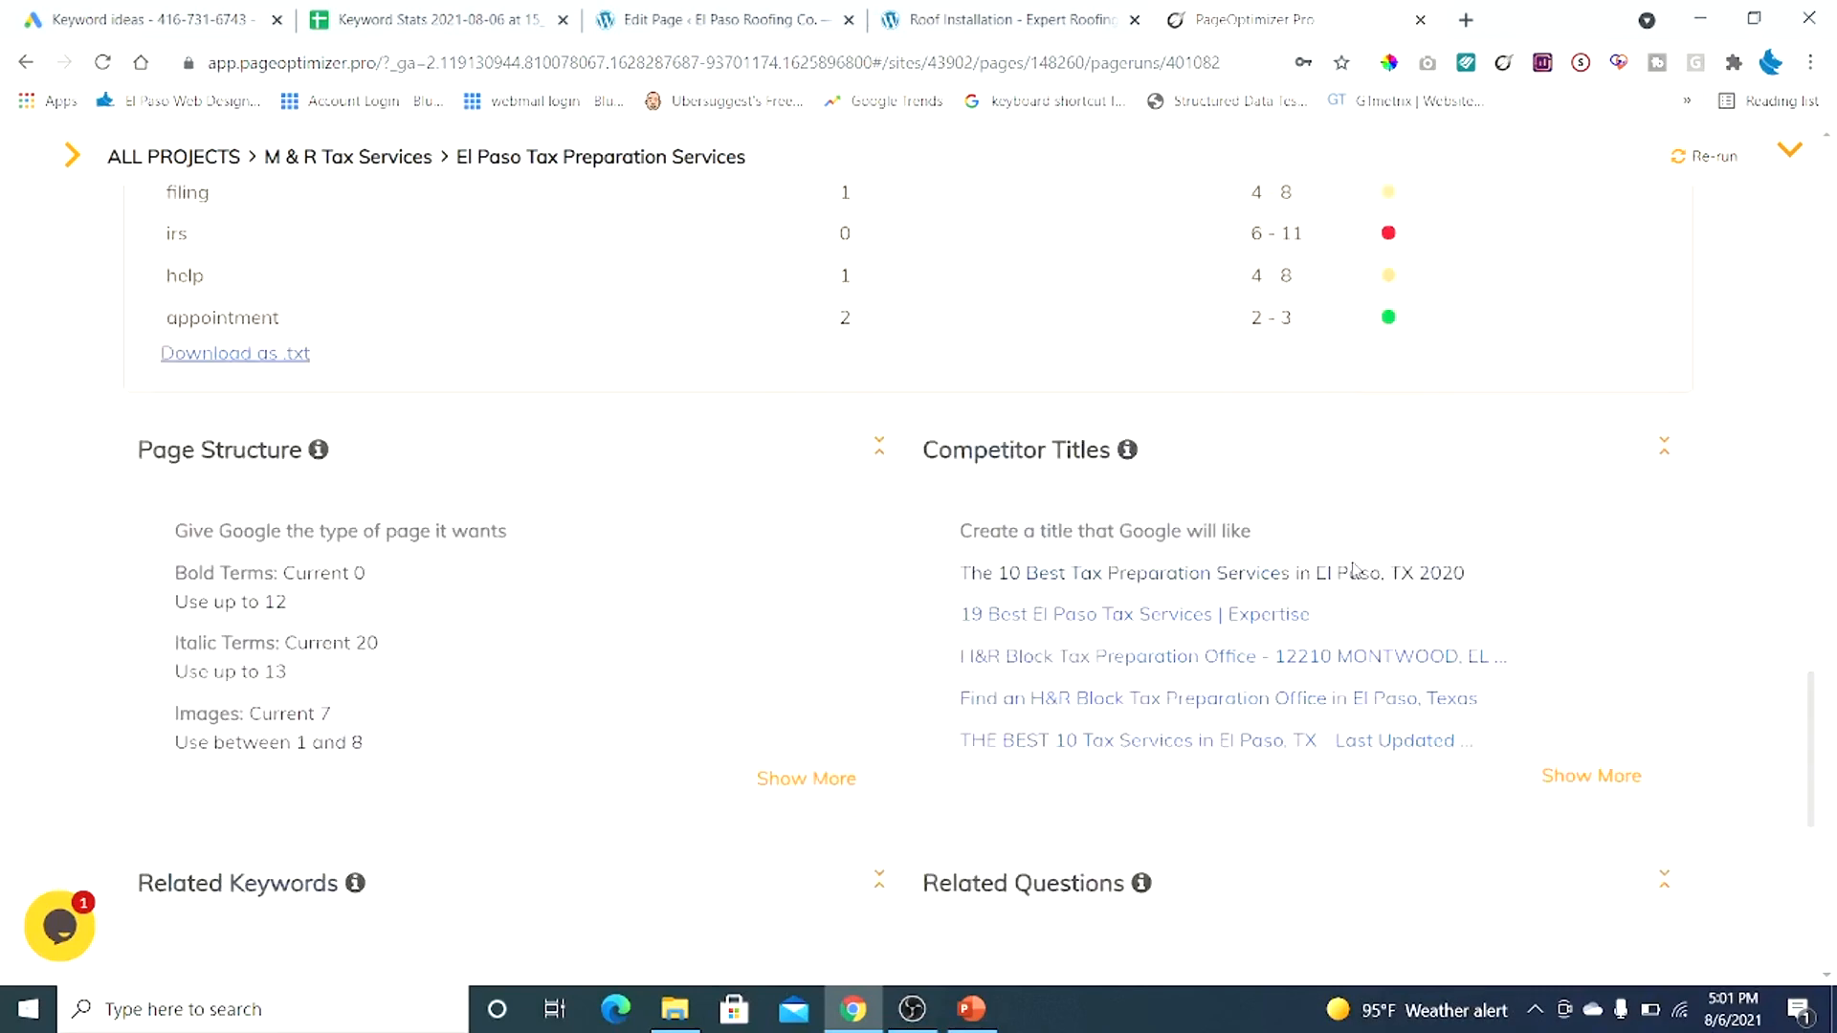
scroll(1352, 571, "up", 20)
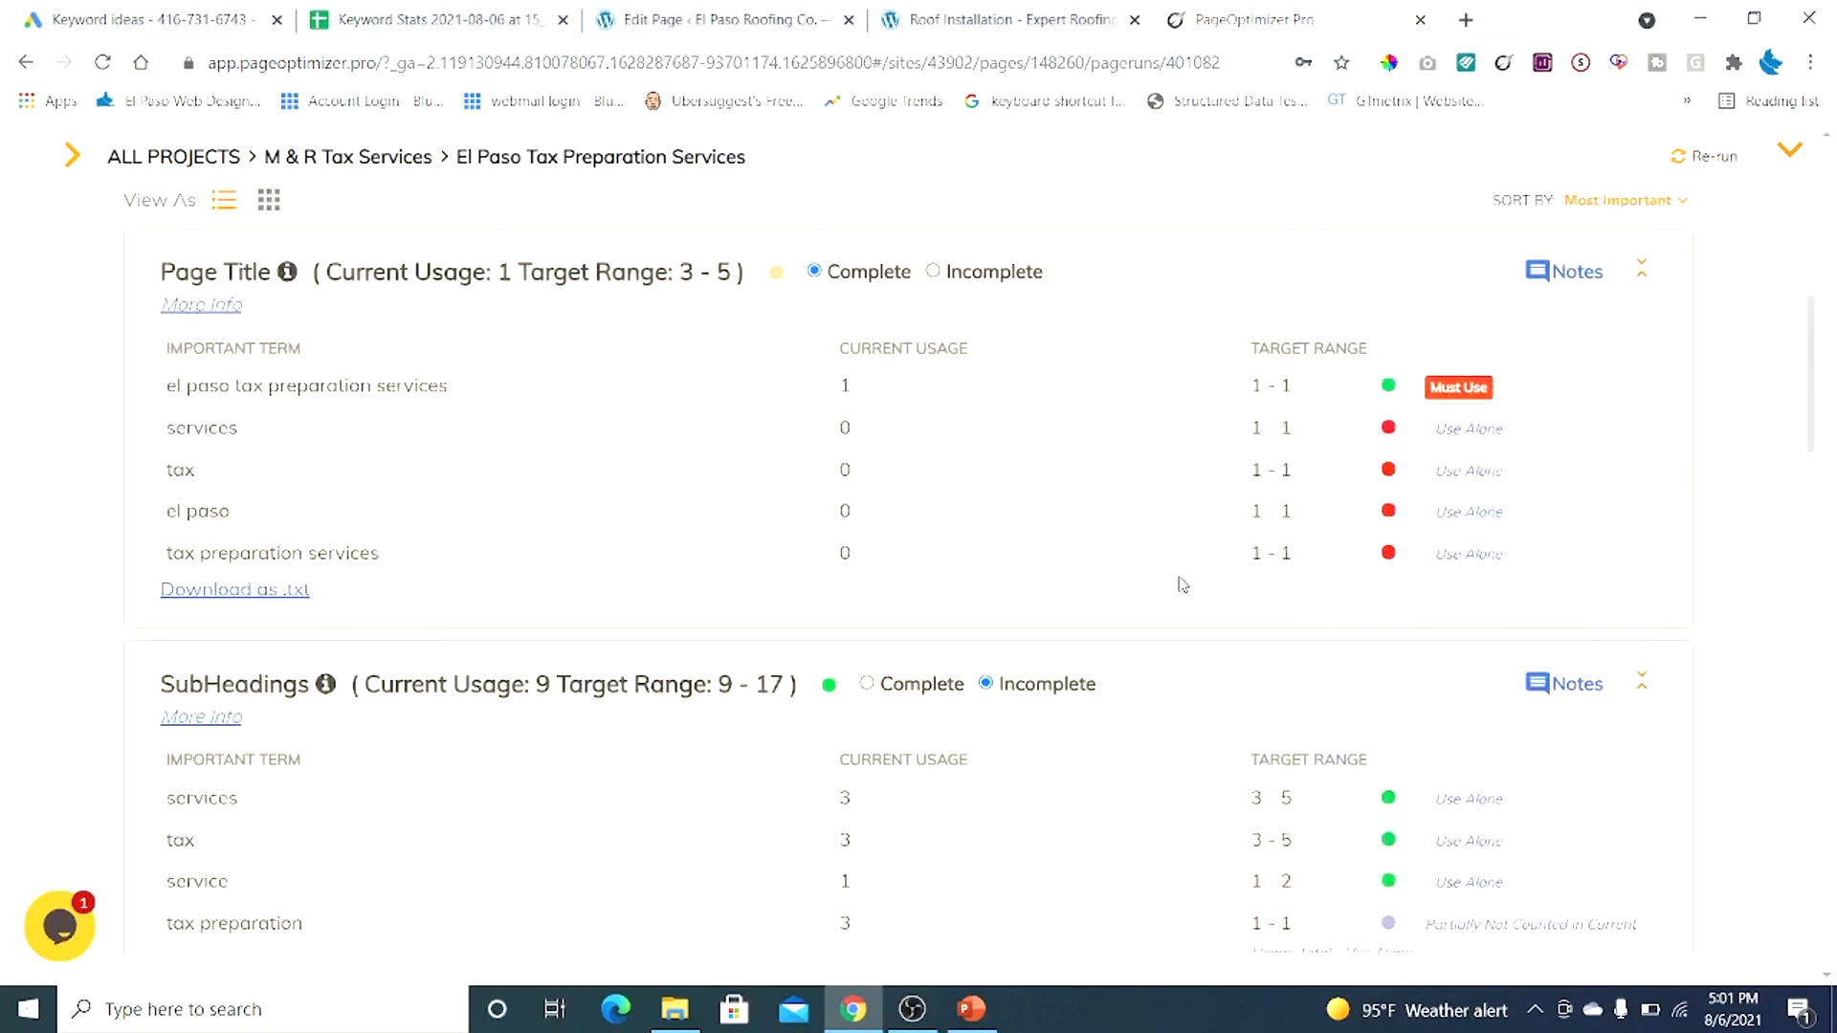
scroll(1183, 584, "up", 5)
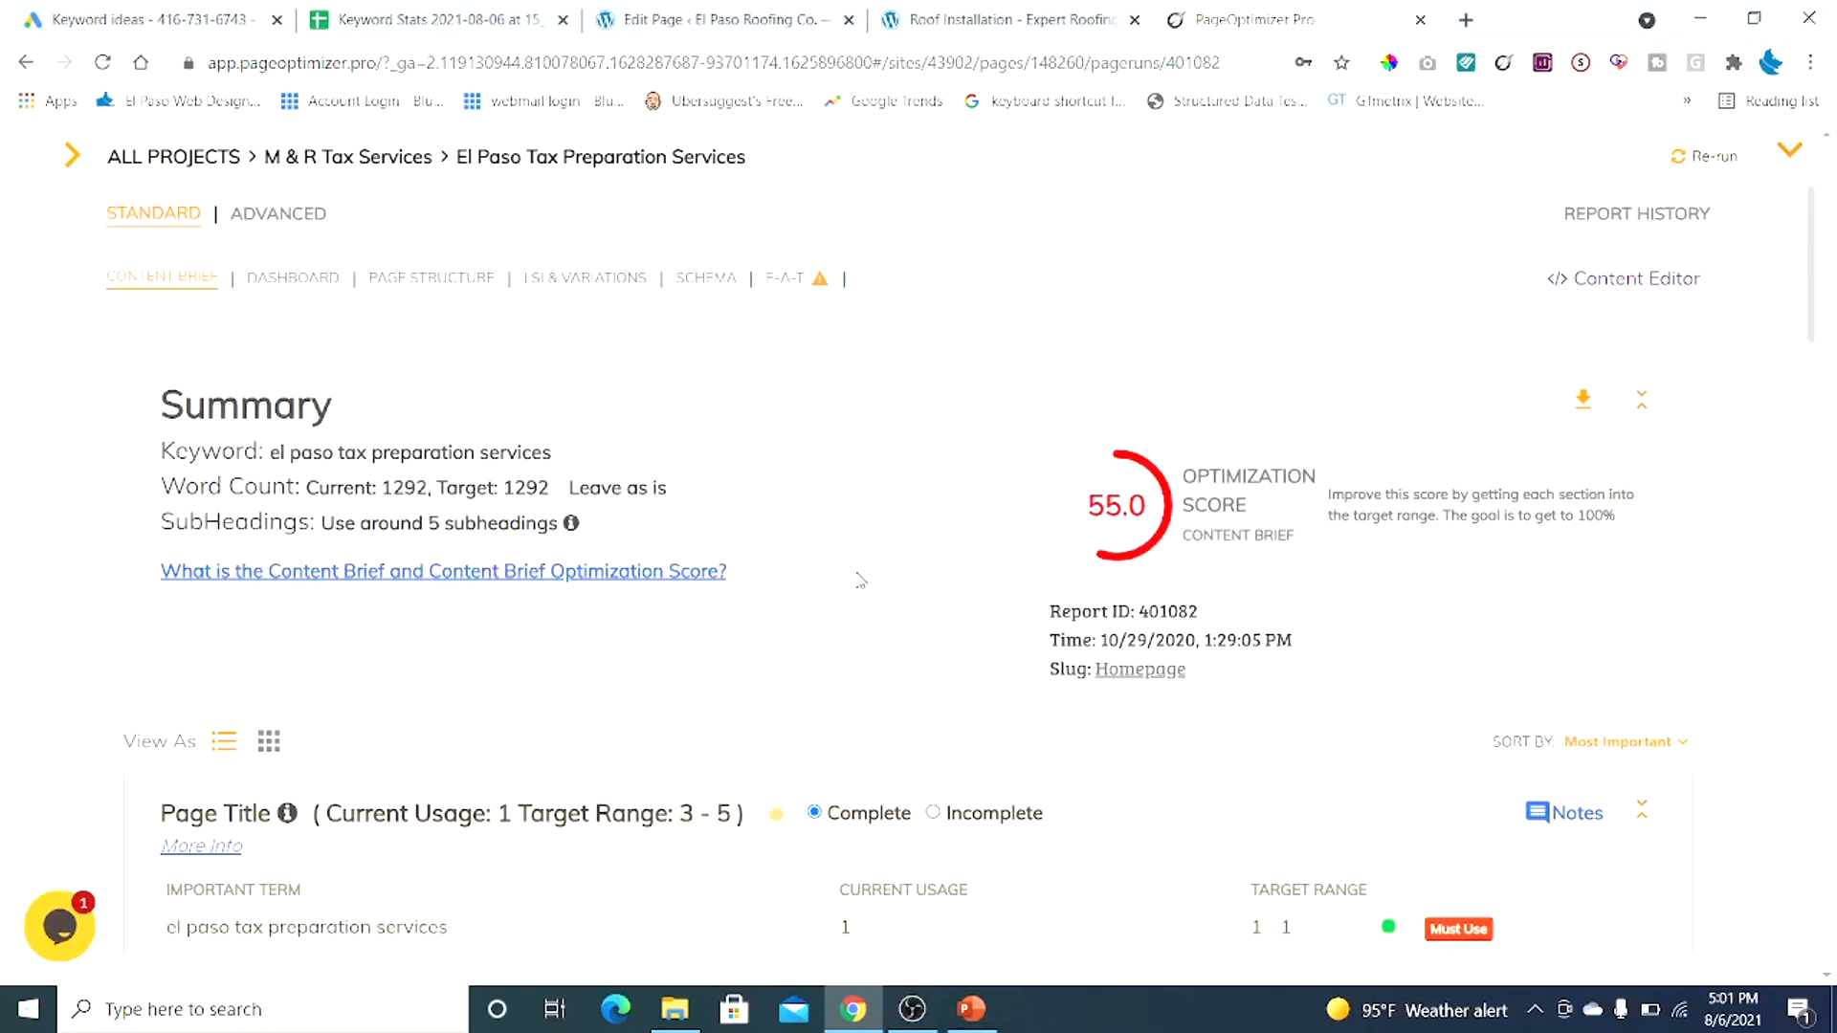